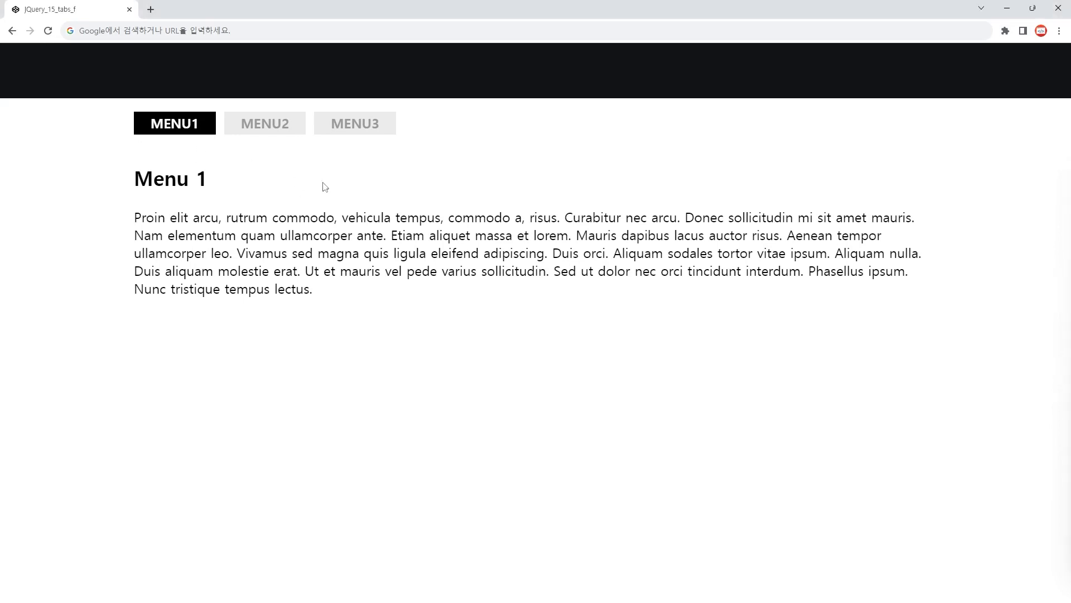
# Step: Switch between MENU1, MENU2 and MENU3 on the sample web page to examine how the tab content changes
pyautogui.click(276, 127)
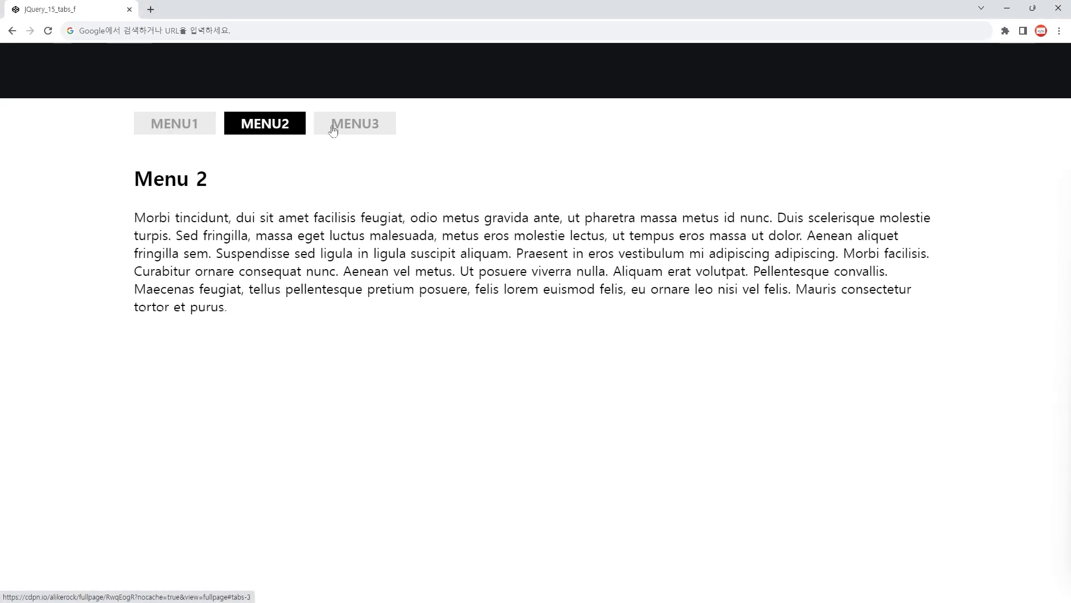
pyautogui.click(360, 126)
pyautogui.click(295, 128)
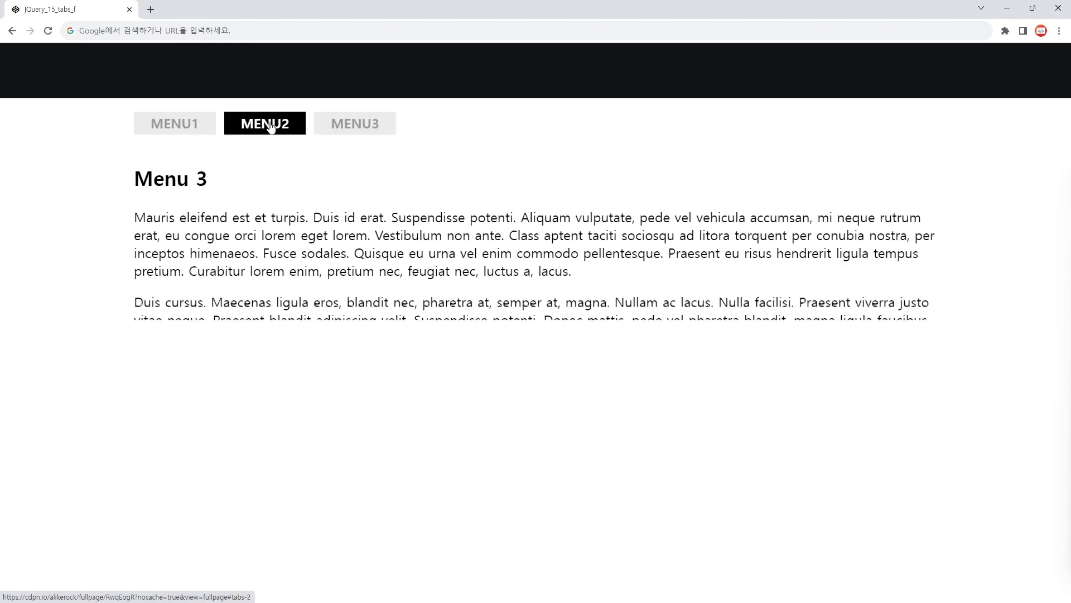
pyautogui.click(199, 124)
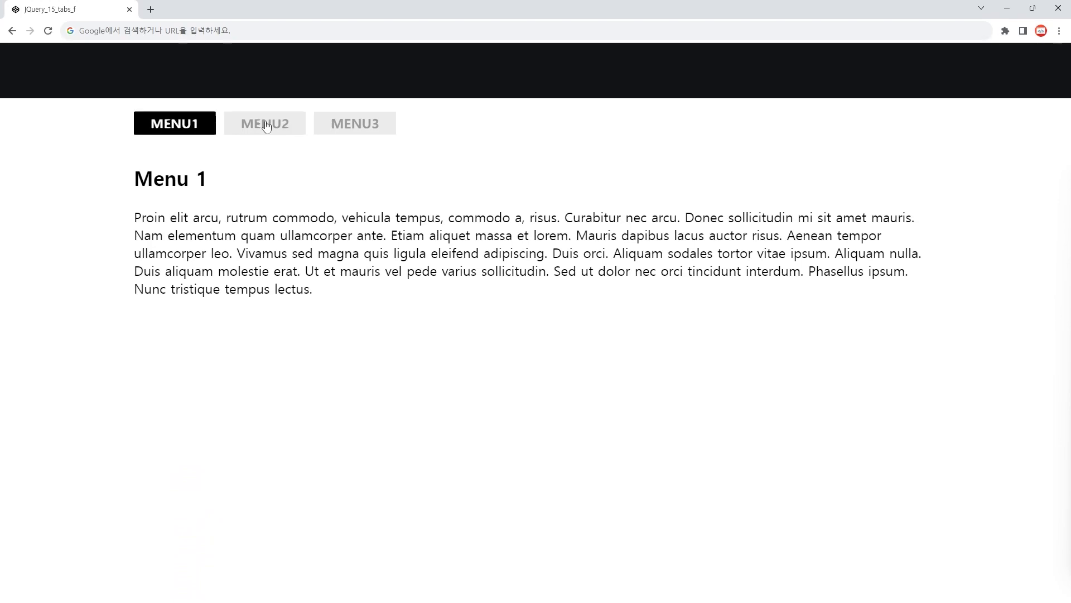
pyautogui.click(263, 125)
pyautogui.click(187, 125)
pyautogui.click(257, 132)
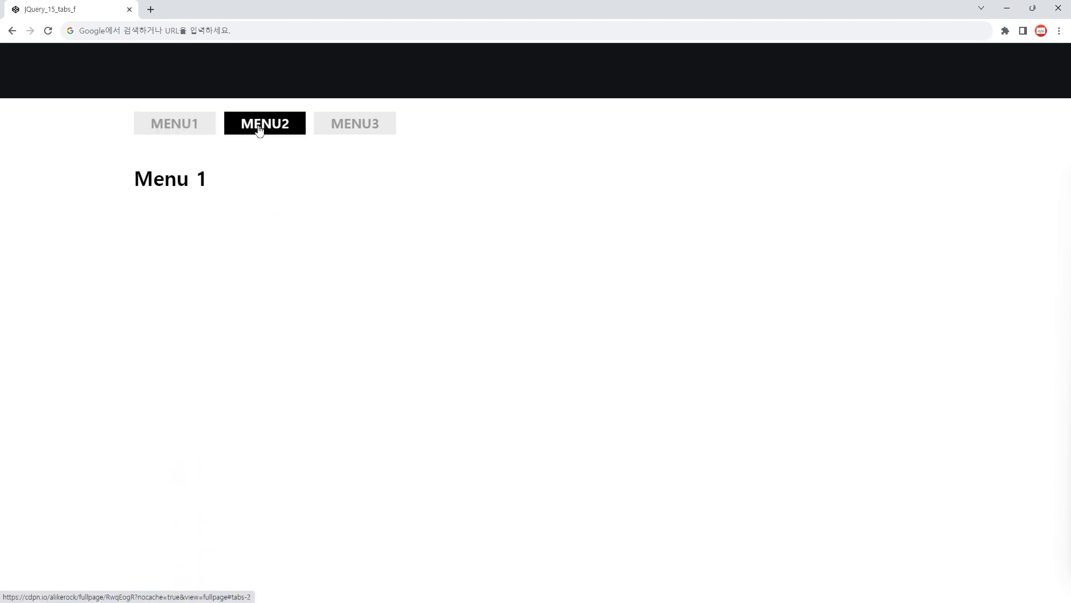
pyautogui.click(365, 134)
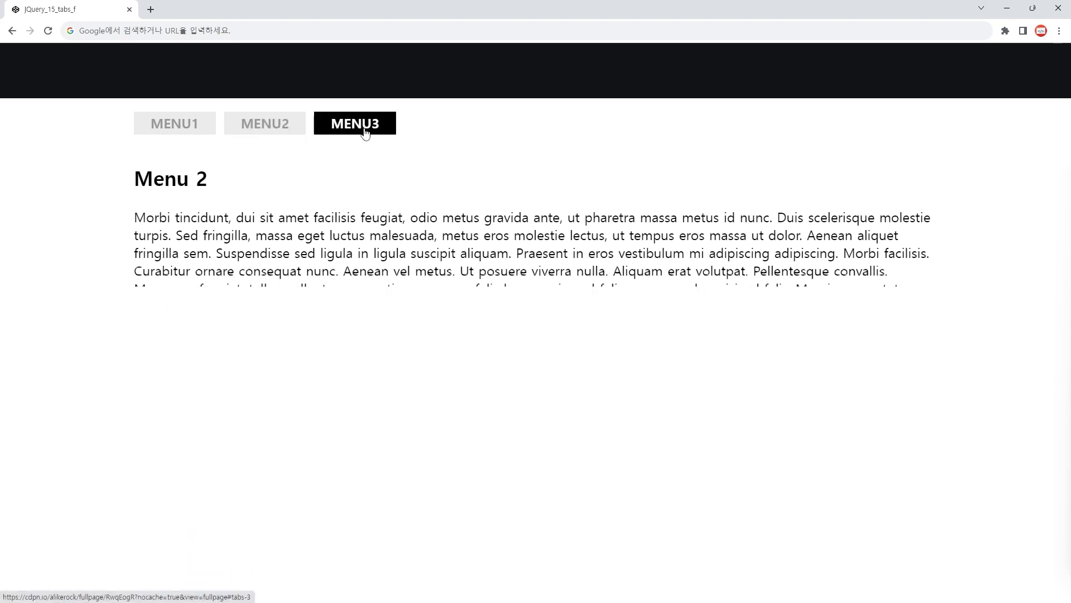
pyautogui.click(280, 132)
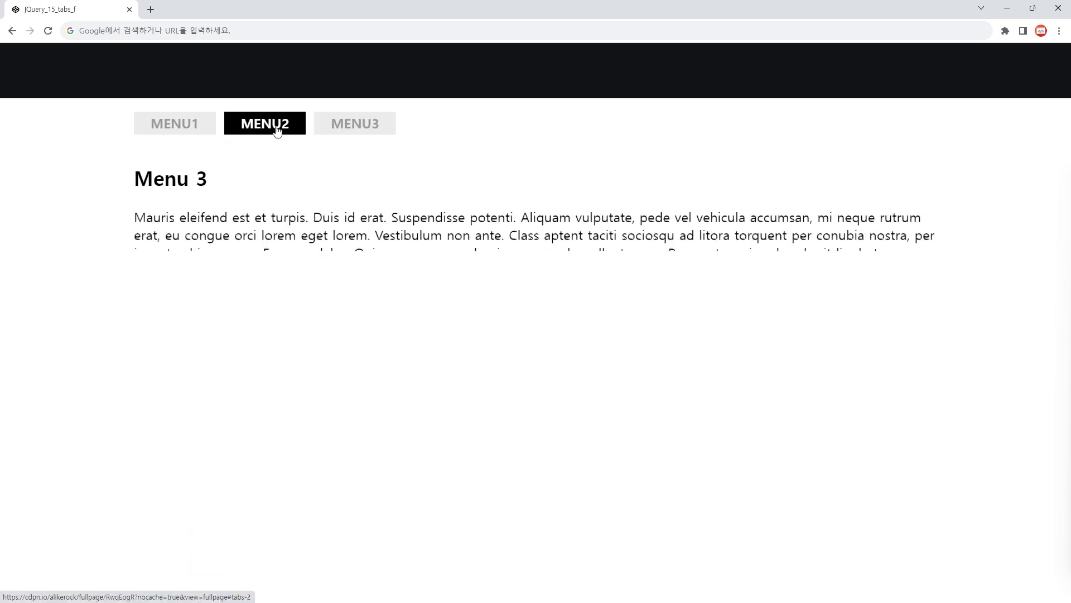
pyautogui.click(189, 130)
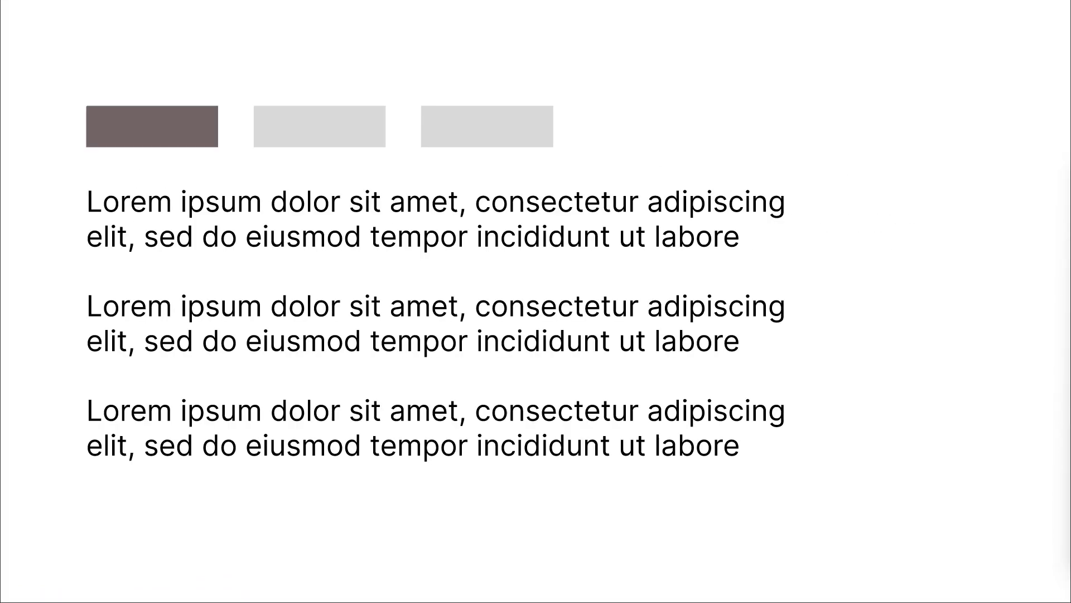
# Step: Switch repeatedly between the three tabs of the finished prototype to examine the active tab colour and content transitions
pyautogui.click(318, 133)
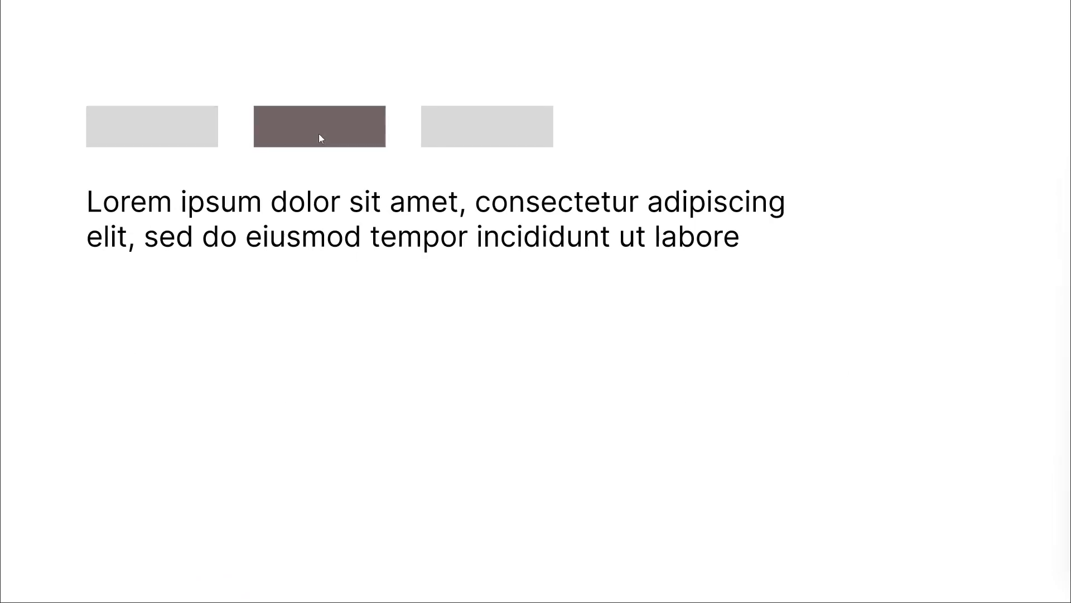
pyautogui.click(487, 132)
pyautogui.click(333, 126)
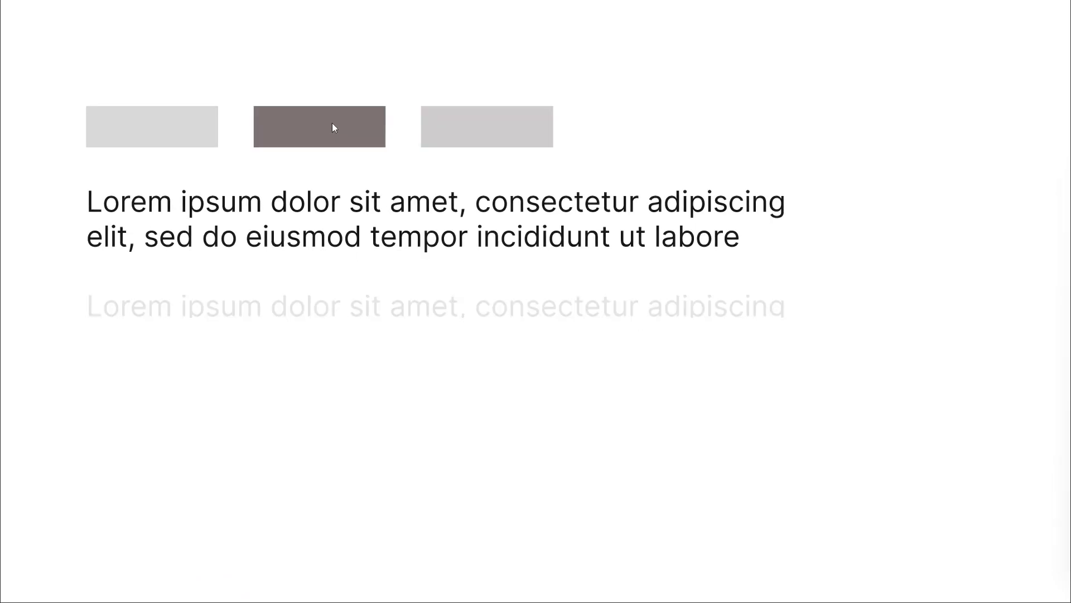
pyautogui.click(176, 133)
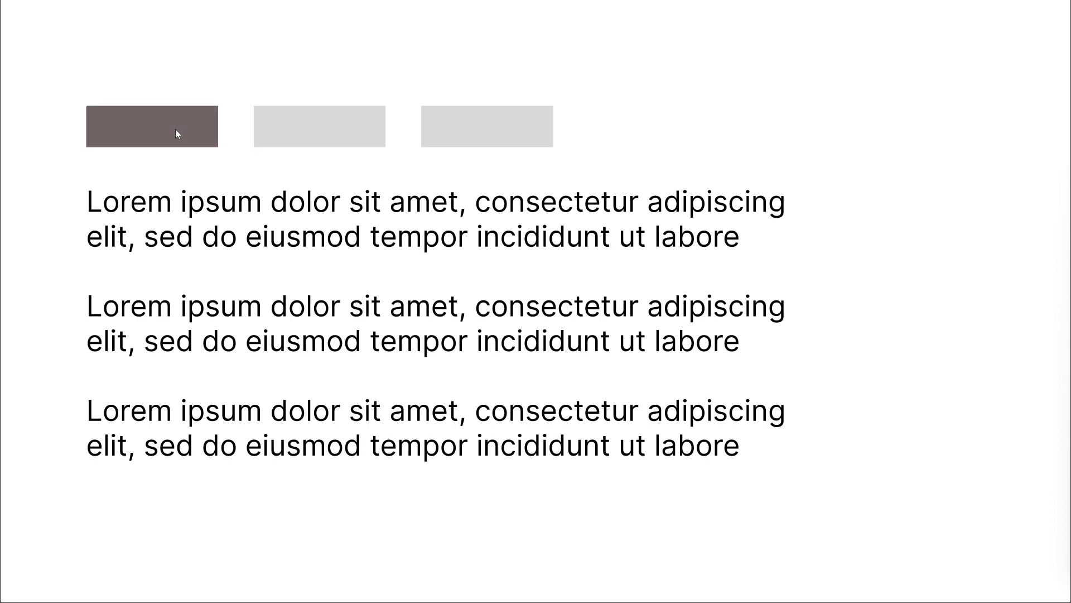
pyautogui.click(317, 126)
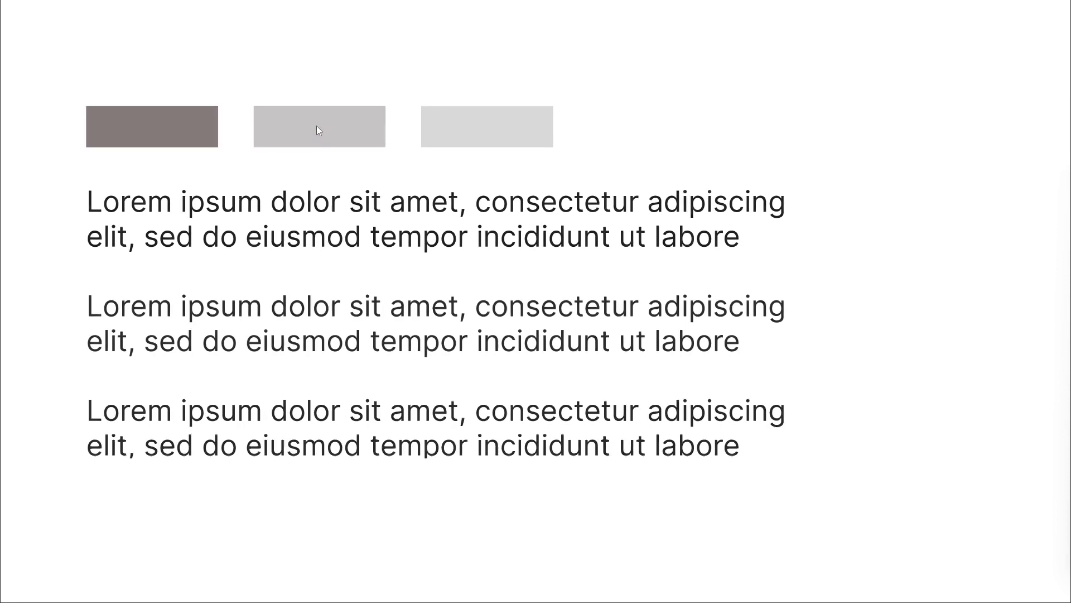
pyautogui.click(468, 130)
pyautogui.click(334, 124)
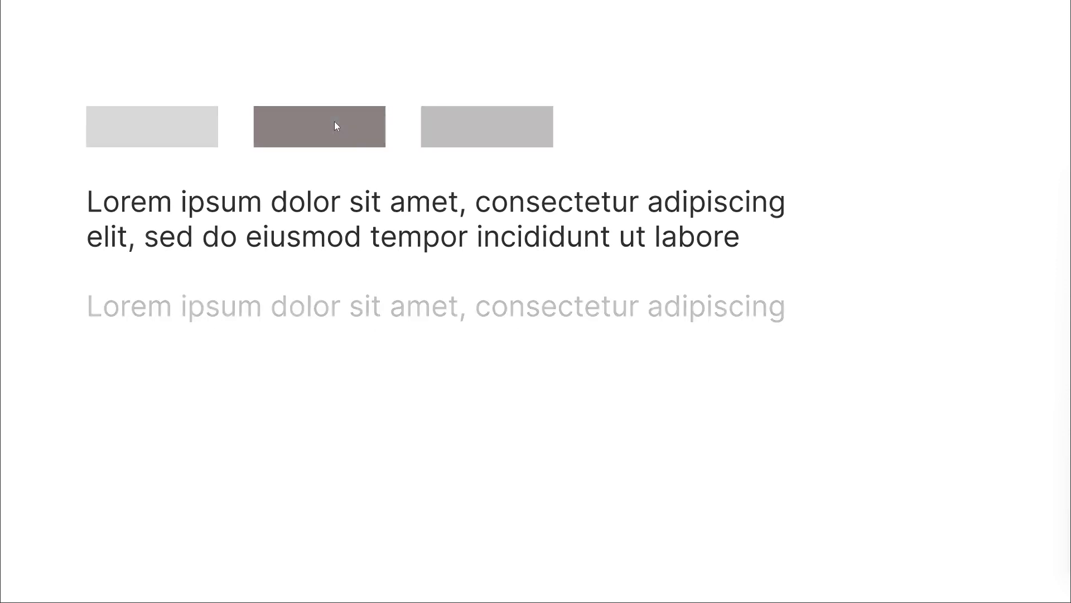
pyautogui.click(160, 132)
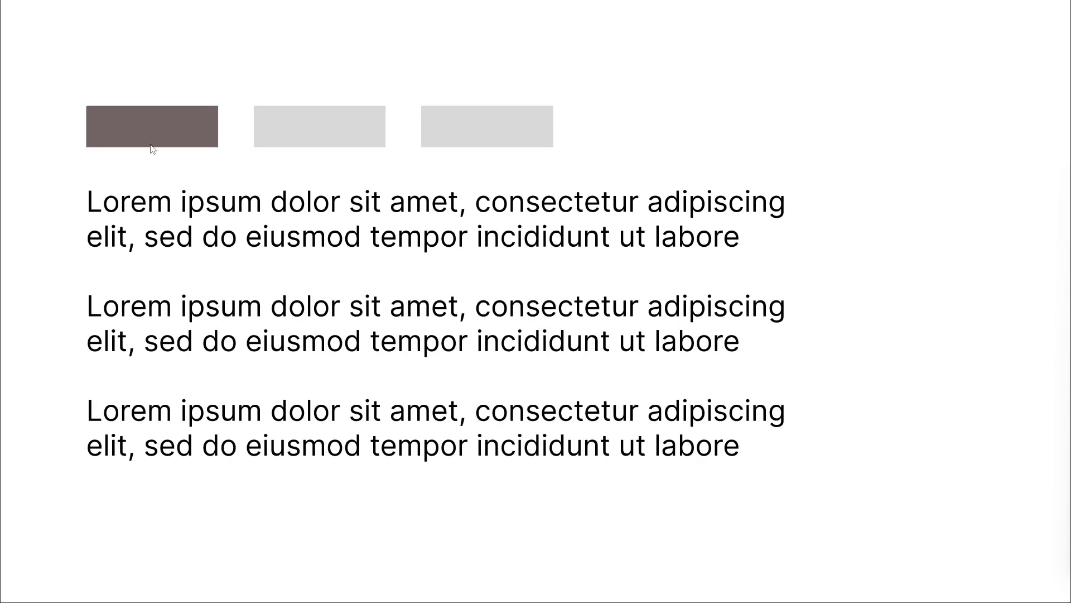
pyautogui.click(274, 130)
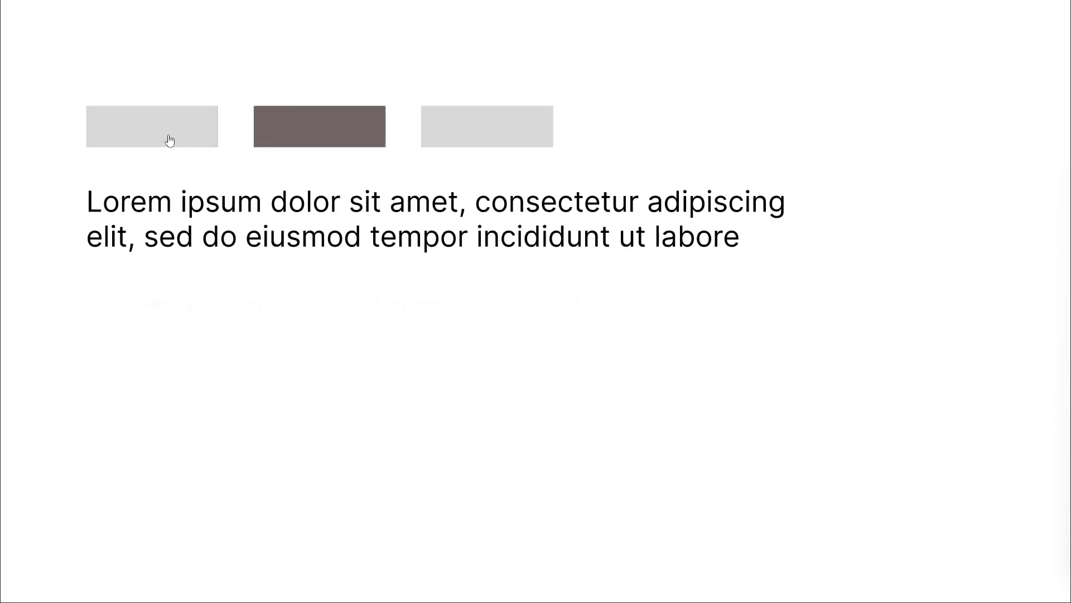
pyautogui.click(169, 135)
pyautogui.click(297, 128)
pyautogui.click(472, 125)
pyautogui.click(350, 126)
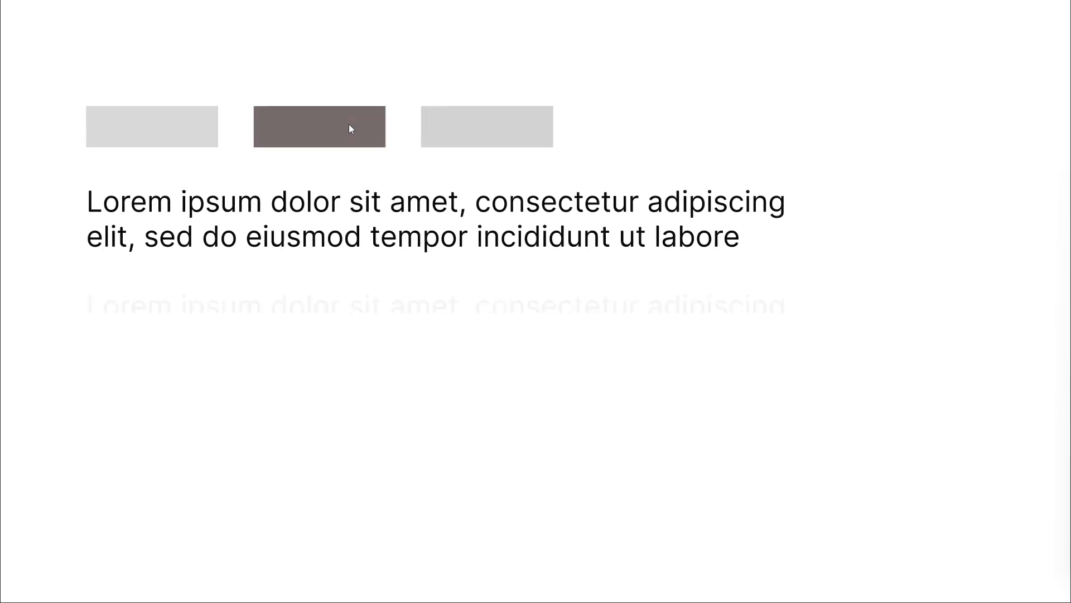
pyautogui.click(163, 132)
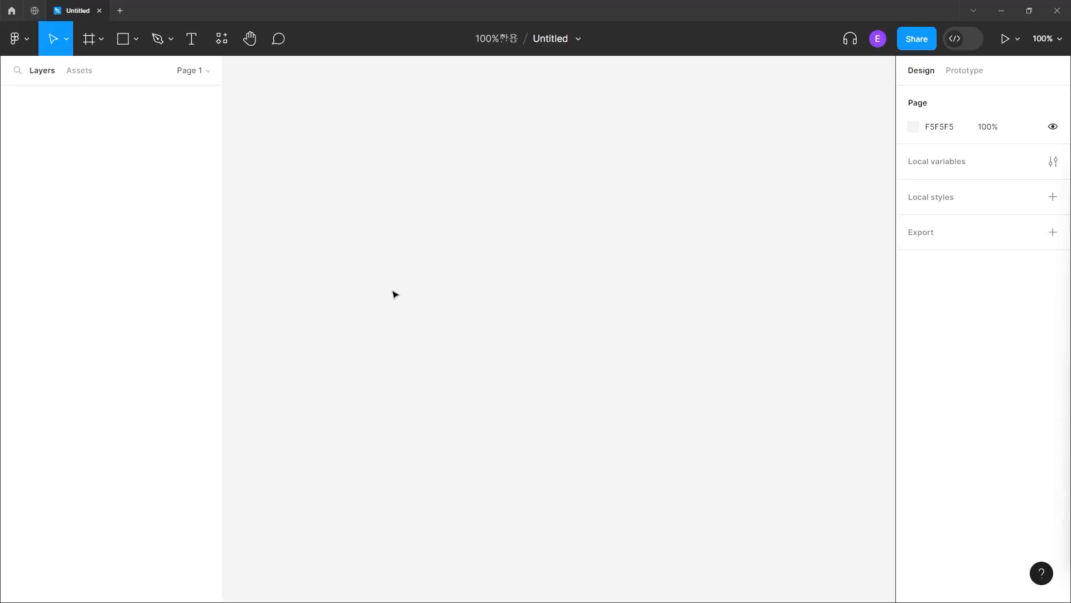
# Step: Create a 1440 × 1024 Desktop frame in the empty Figma file
pyautogui.click(101, 39)
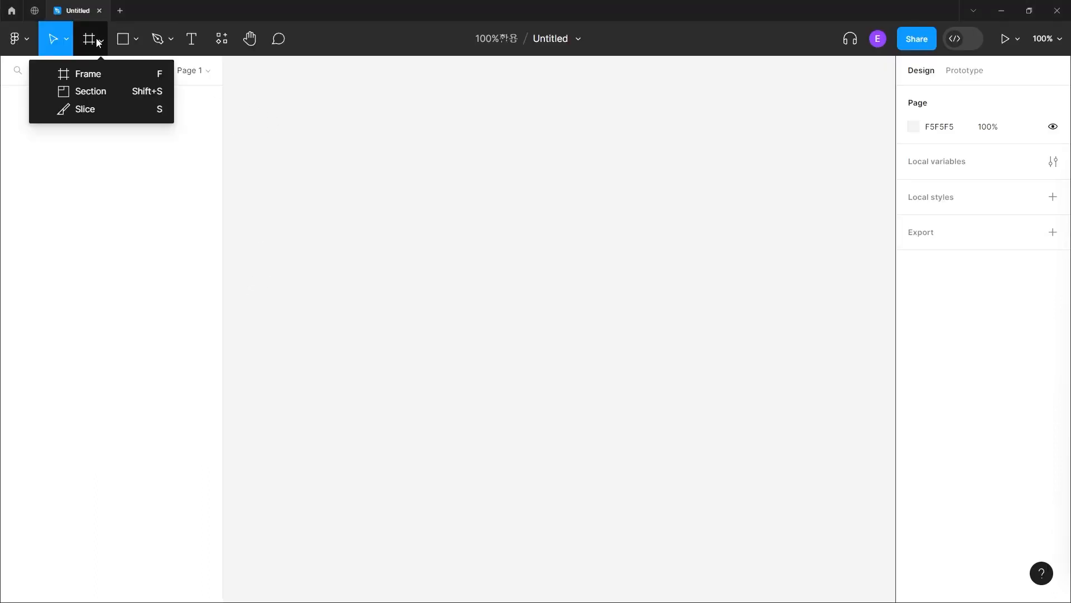
pyautogui.click(95, 80)
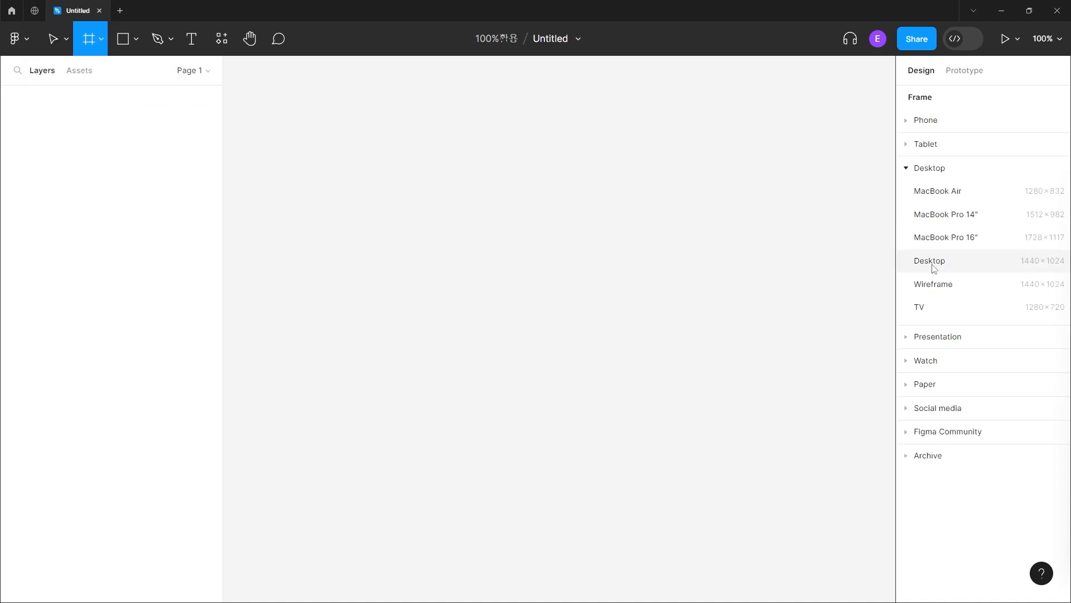
pyautogui.click(934, 269)
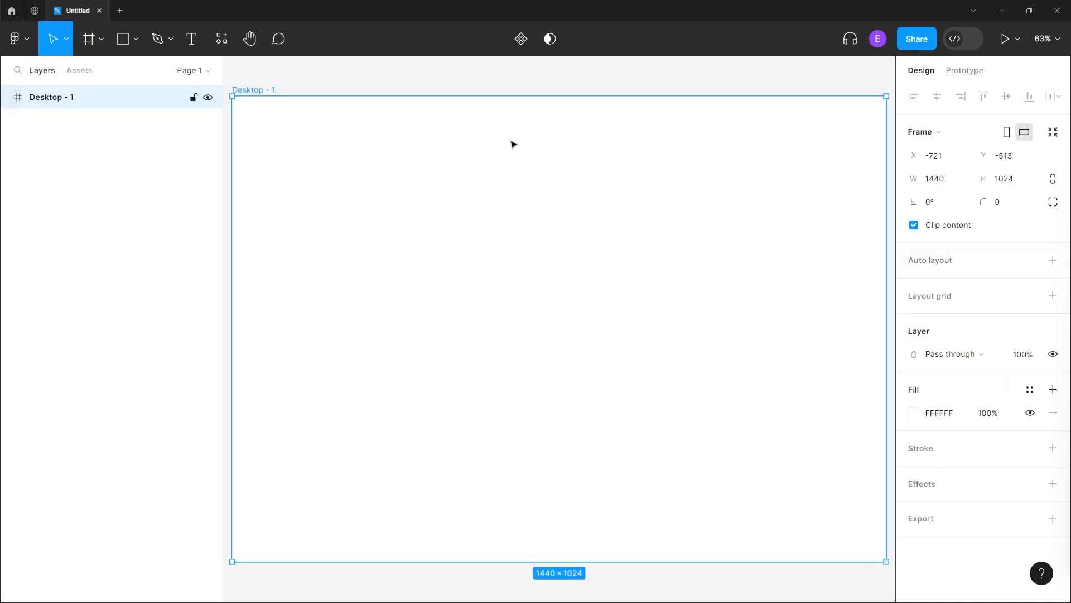
pyautogui.scroll(-2, 512, 145)
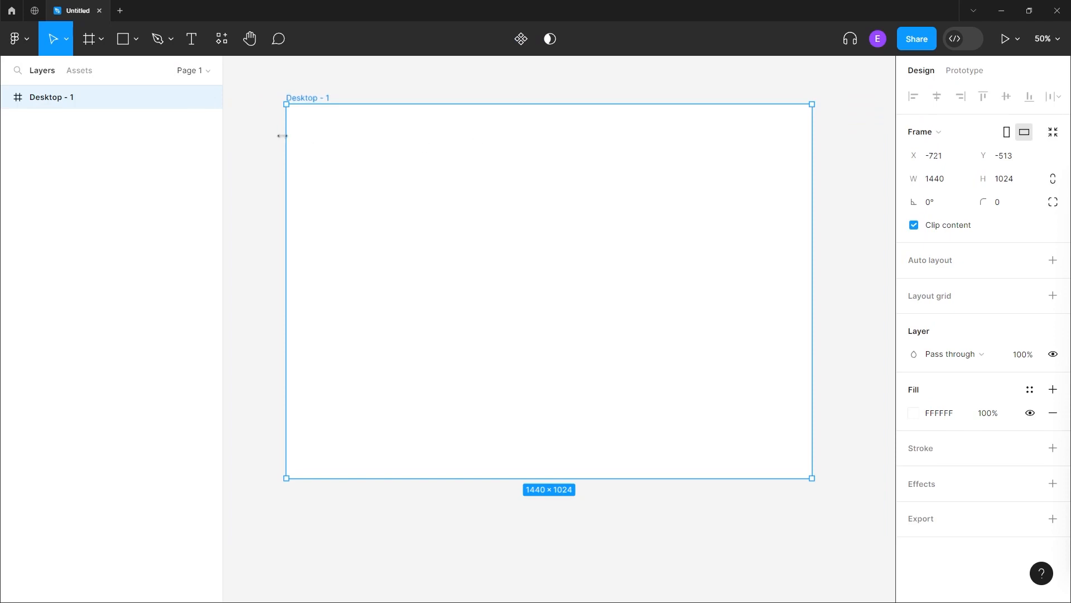
# Step: Draw a rectangle in the upper-left area of the desktop frame and size it to 150 × 40
pyautogui.click(123, 40)
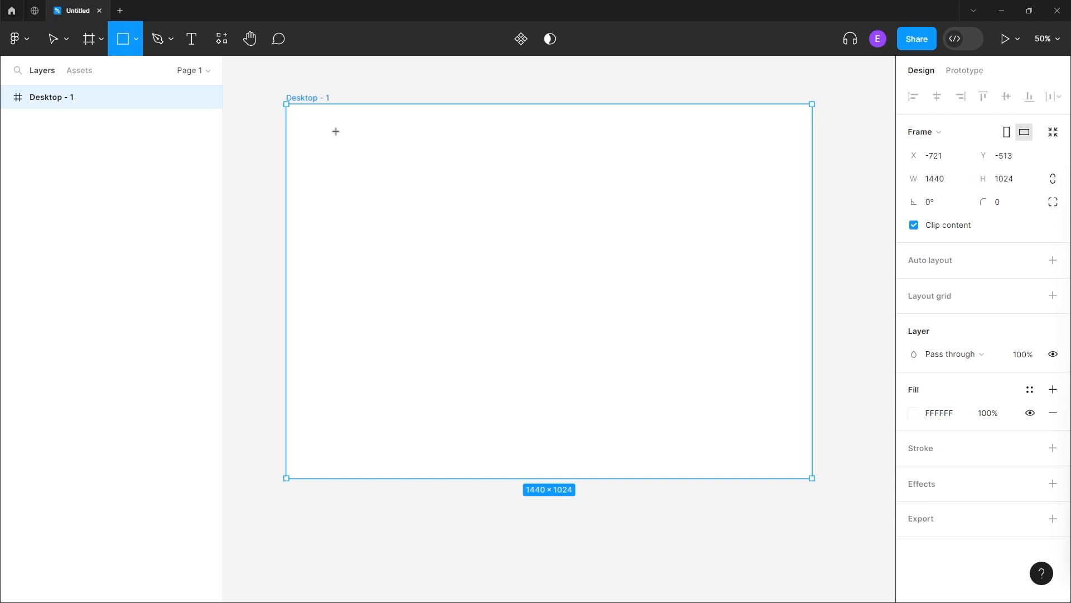
pyautogui.moveTo(335, 132); pyautogui.dragTo(389, 150)
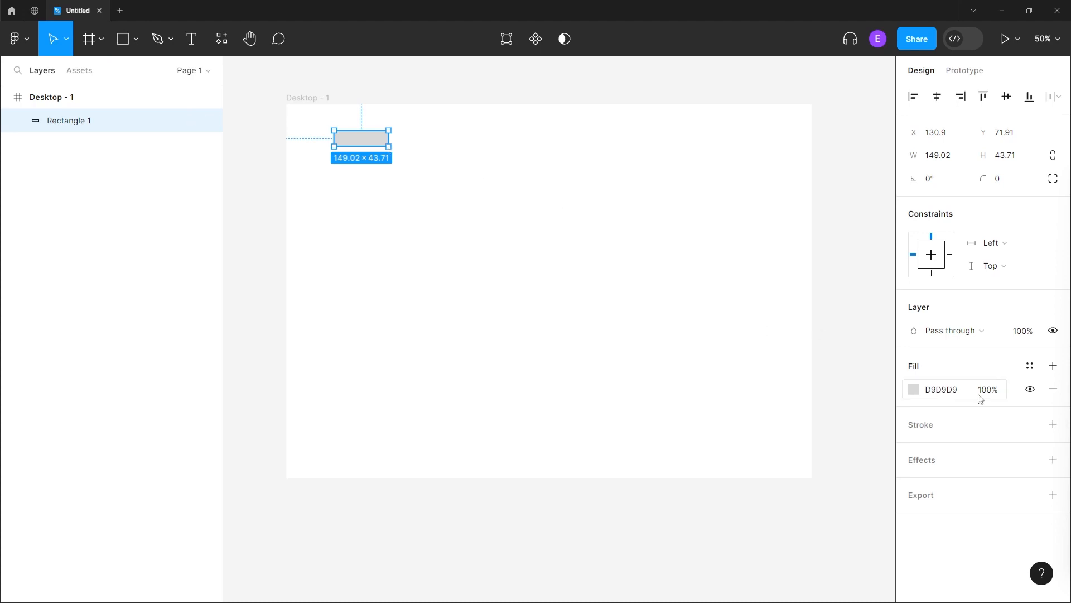
pyautogui.click(946, 158)
pyautogui.write('150')
pyautogui.press('Tab')
pyautogui.write('40')
pyautogui.press('Return')
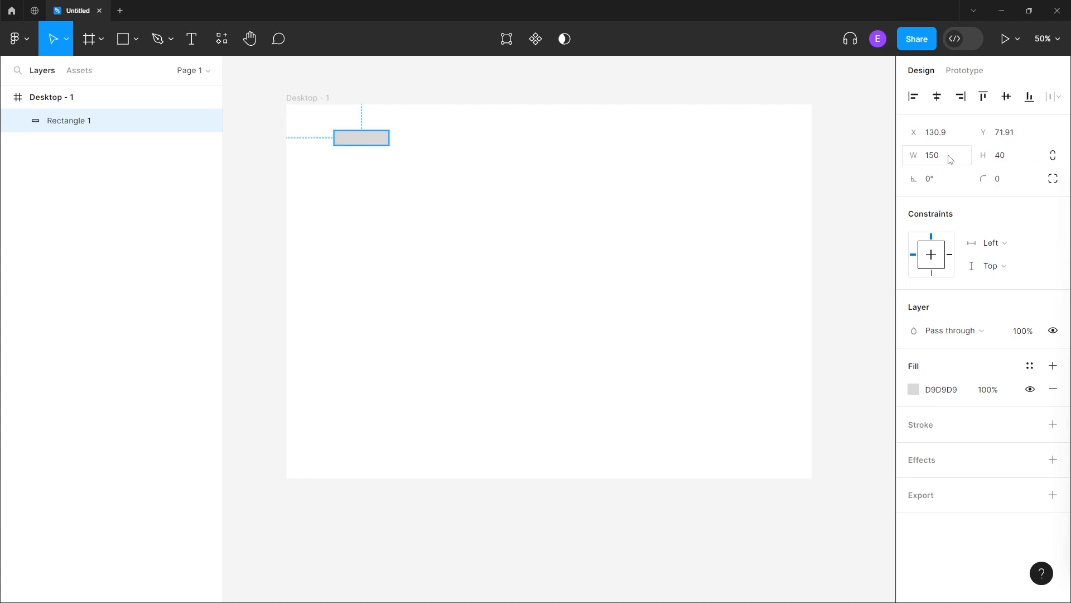
# Step: Add the text MENU 1 on the rectangle and wrap both in an auto layout with 20 horizontal and 10 vertical padding
pyautogui.scroll(2, 428, 167)
pyautogui.moveTo(383, 161); pyautogui.dragTo(551, 251)
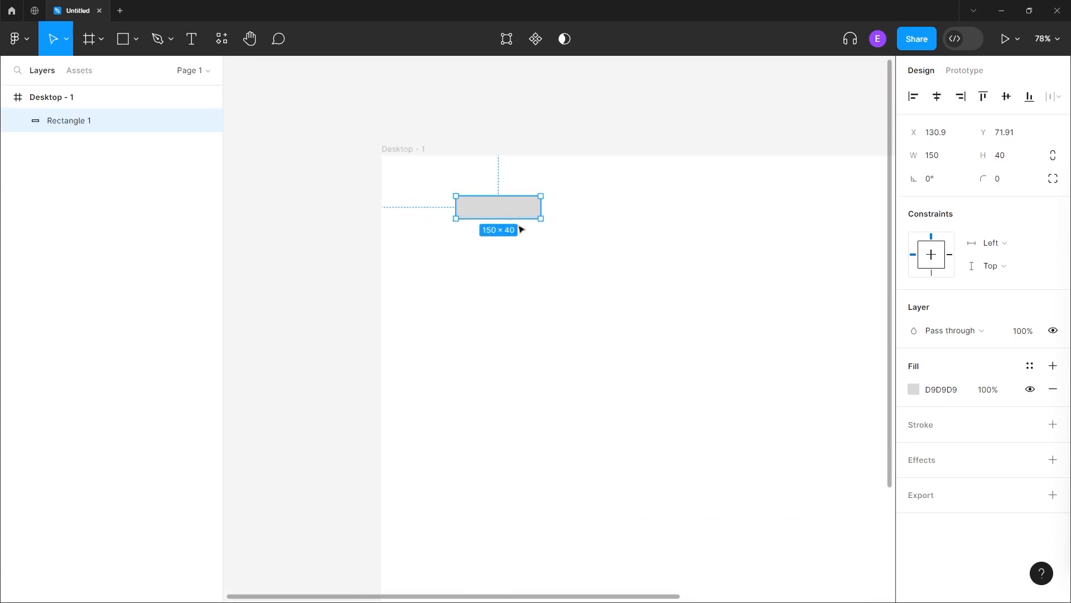
pyautogui.click(192, 39)
pyautogui.click(469, 206)
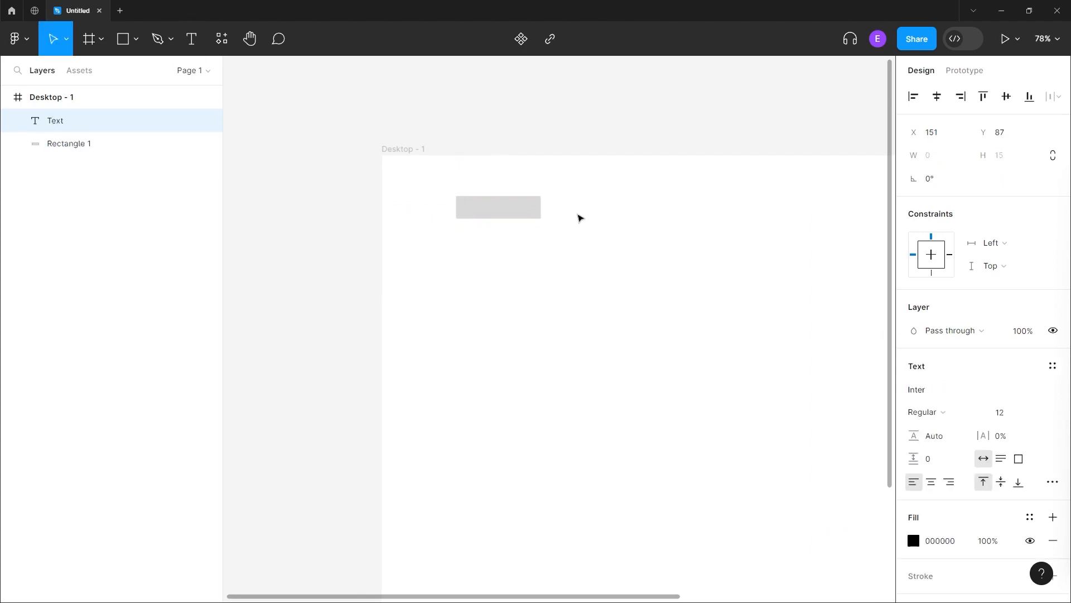
pyautogui.write('MENU')
pyautogui.hotkey('ctrl', 'a')
pyautogui.press('Escape')
pyautogui.moveTo(439, 187); pyautogui.dragTo(549, 226)
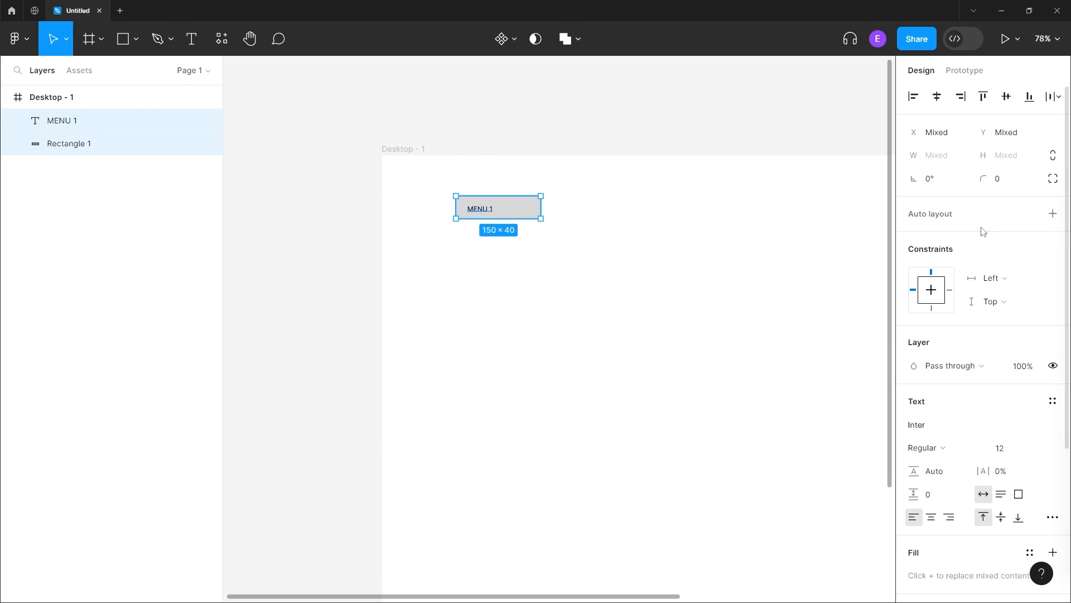
pyautogui.click(1053, 214)
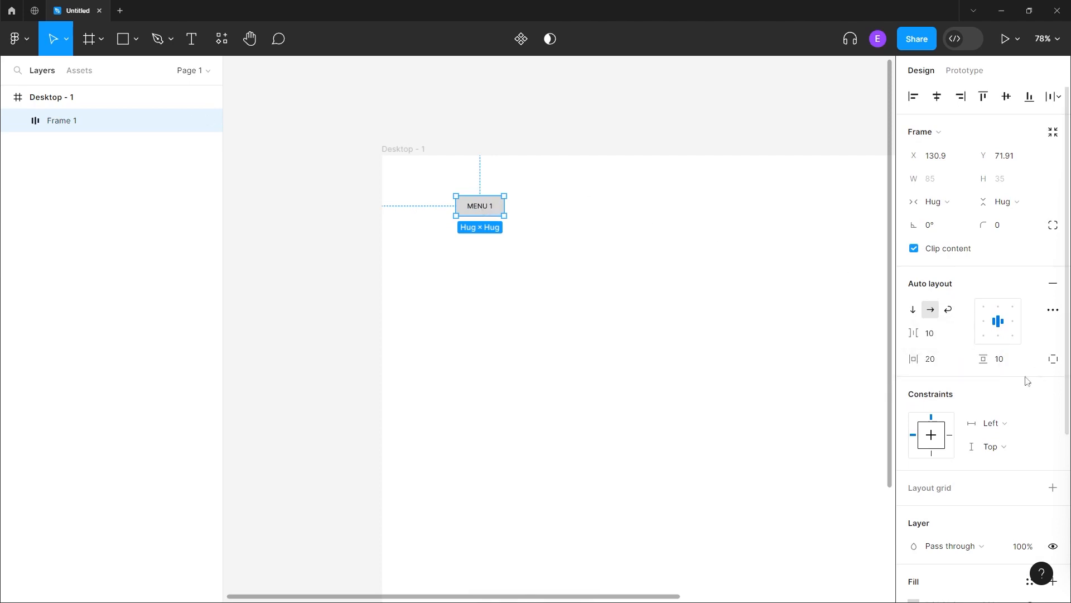
# Step: Set the font size of the MENU 1 button label to 20
pyautogui.doubleClick(480, 207)
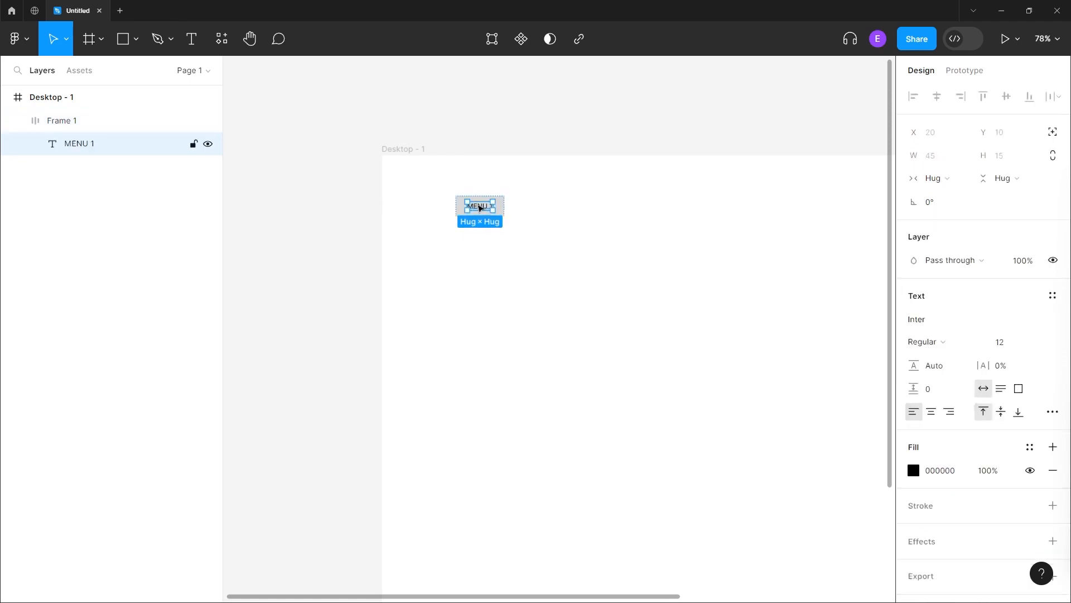
pyautogui.click(1007, 313)
pyautogui.click(1018, 400)
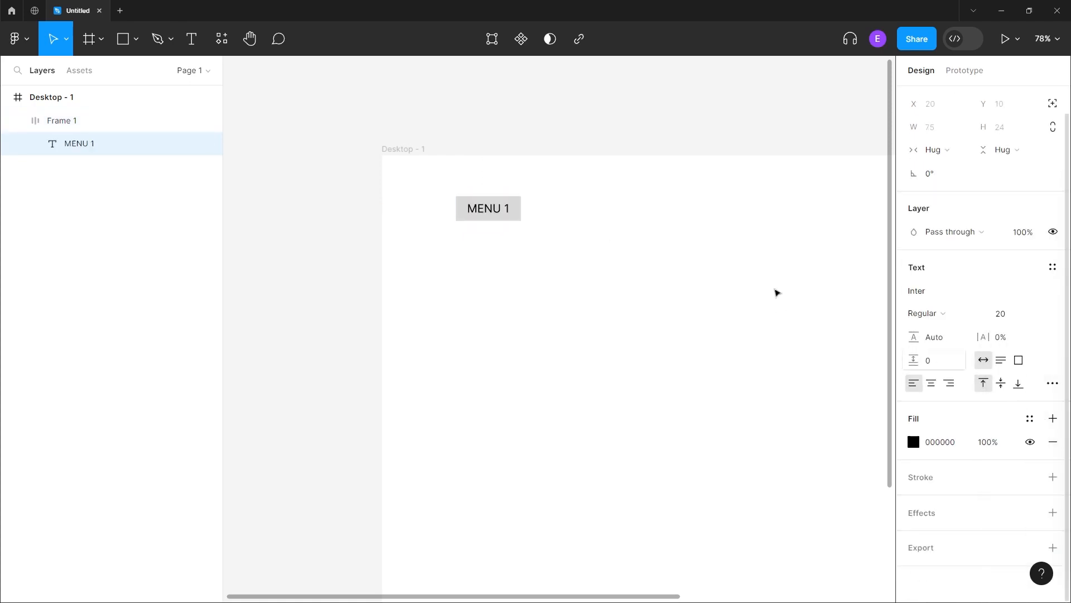
pyautogui.click(660, 236)
# Step: Set the font weight of the MENU 1 button label to Bold
pyautogui.click(483, 207)
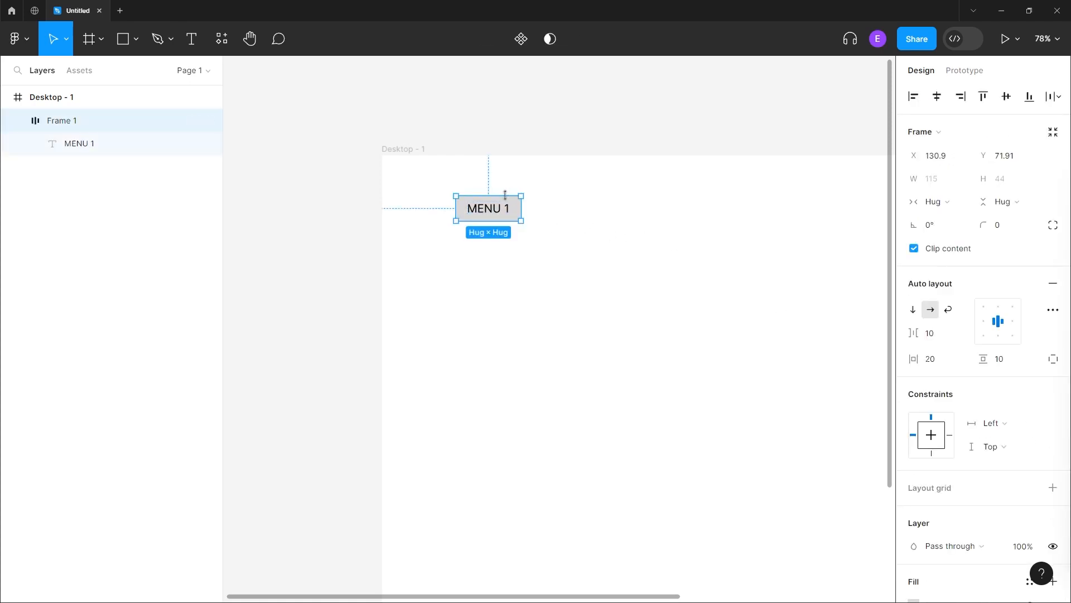
pyautogui.scroll(-4, 1020, 425)
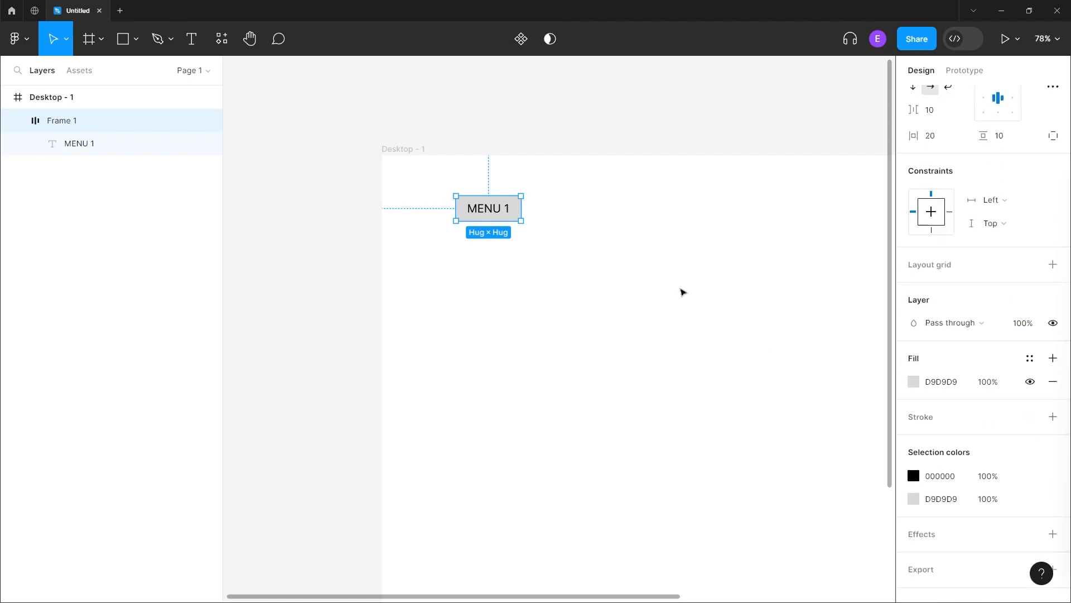
pyautogui.doubleClick(491, 209)
pyautogui.click(943, 295)
pyautogui.click(947, 353)
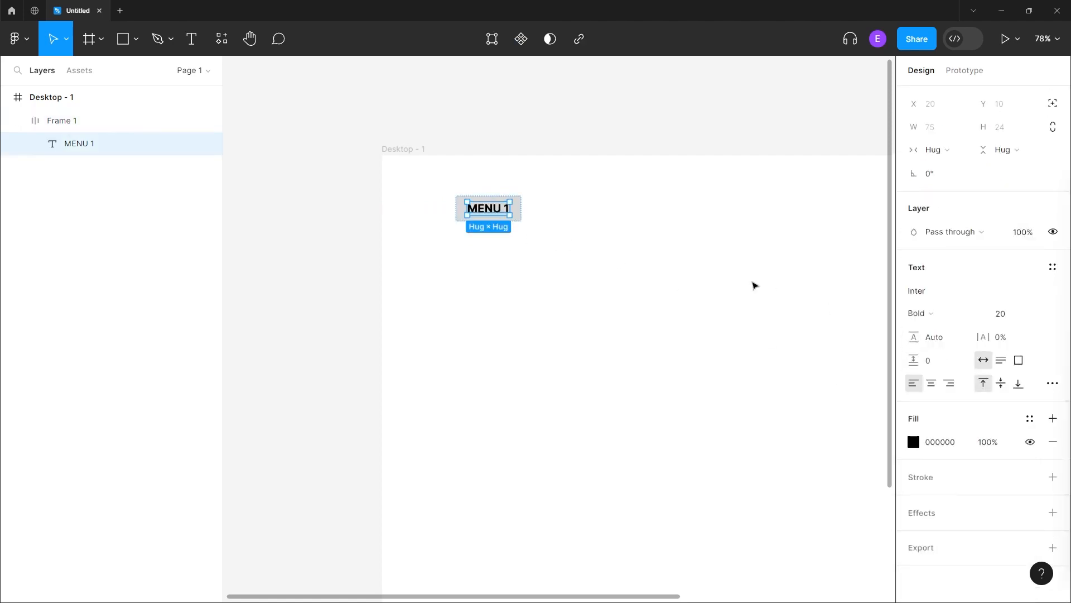
pyautogui.click(739, 280)
# Step: Duplicate the MENU 1 button to its right and change the copy's label to MENU 2
pyautogui.click(487, 207)
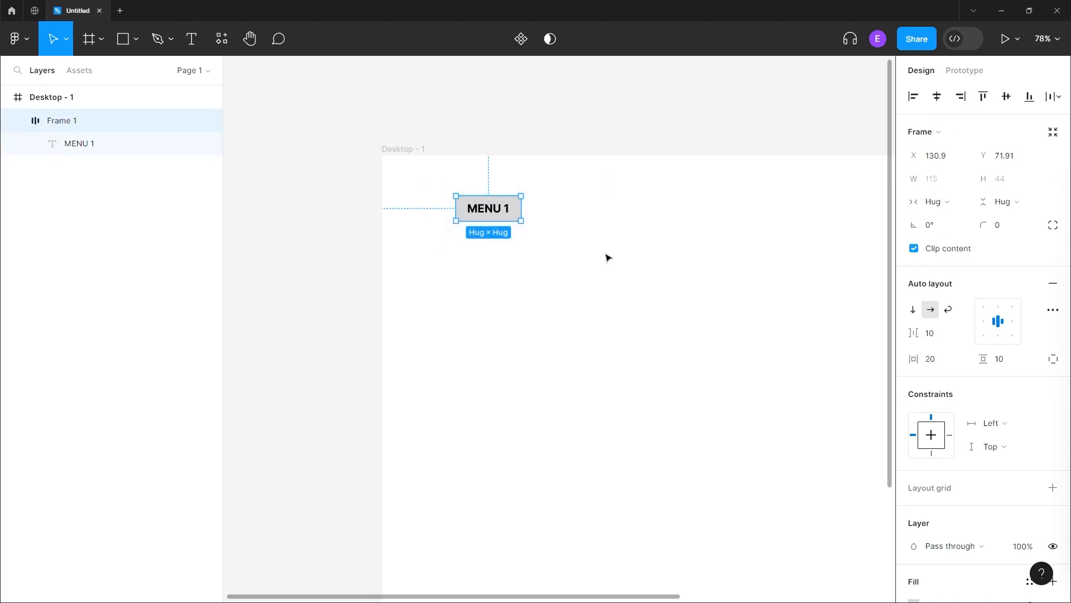
pyautogui.moveTo(491, 211); pyautogui.dragTo(575, 211)
pyautogui.doubleClick(569, 213)
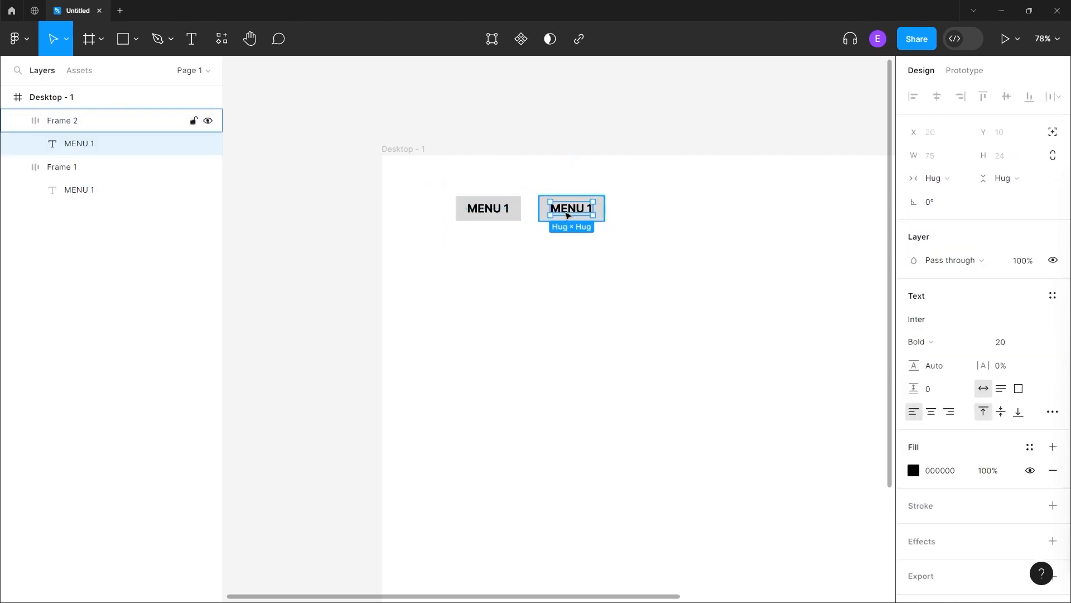
pyautogui.doubleClick(588, 210)
pyautogui.click(585, 210)
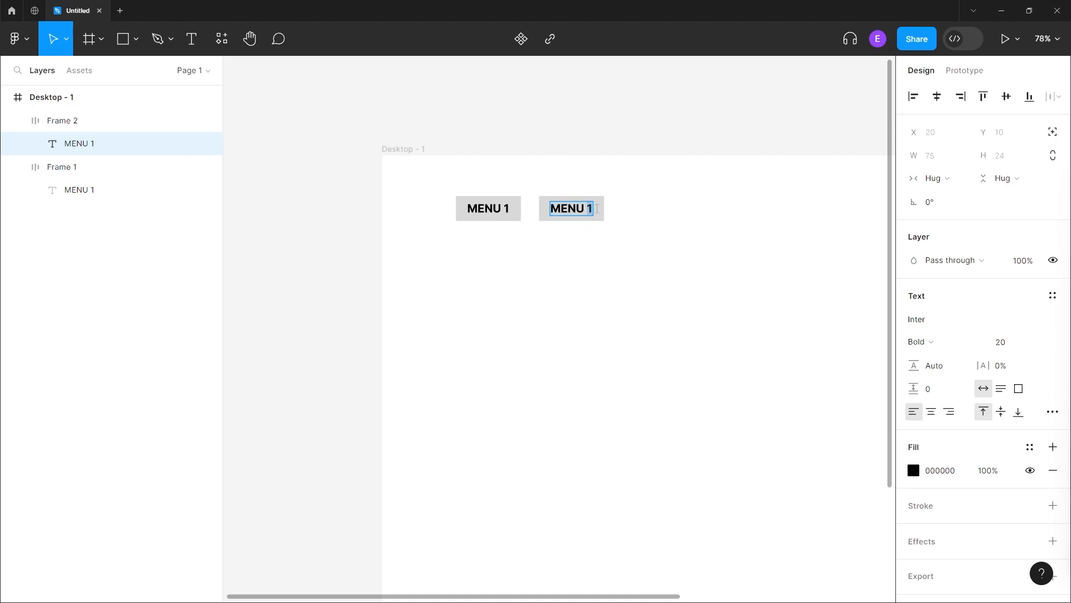
pyautogui.press('BackSpace')
pyautogui.write('2')
pyautogui.press('Escape')
# Step: Duplicate the MENU 2 button to its right and change the copy's label to MENU 3
pyautogui.click(562, 198)
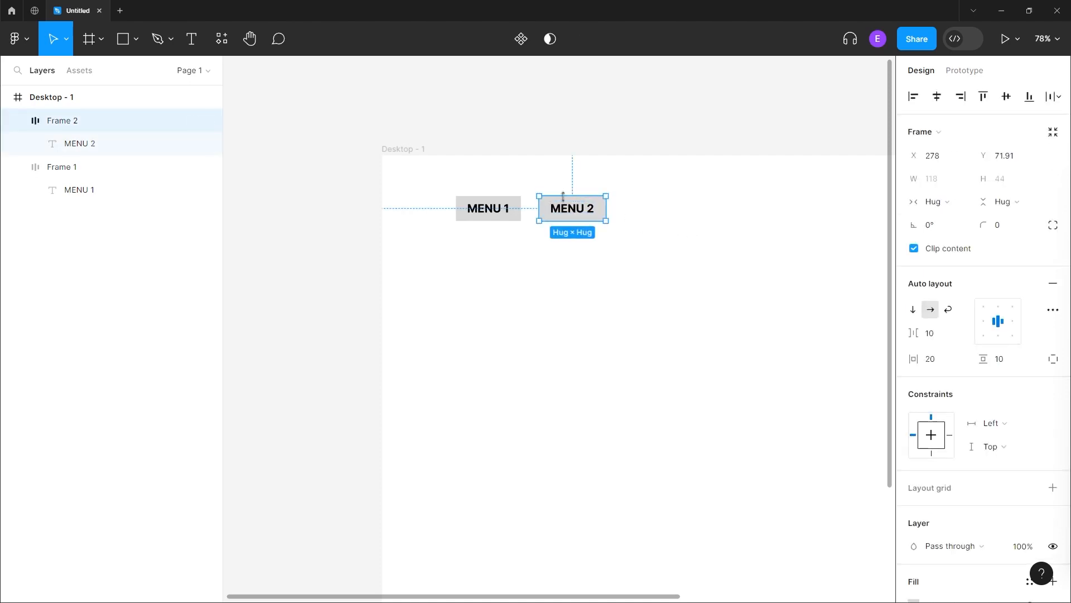
pyautogui.moveTo(603, 208); pyautogui.dragTo(687, 214)
pyautogui.click(765, 229)
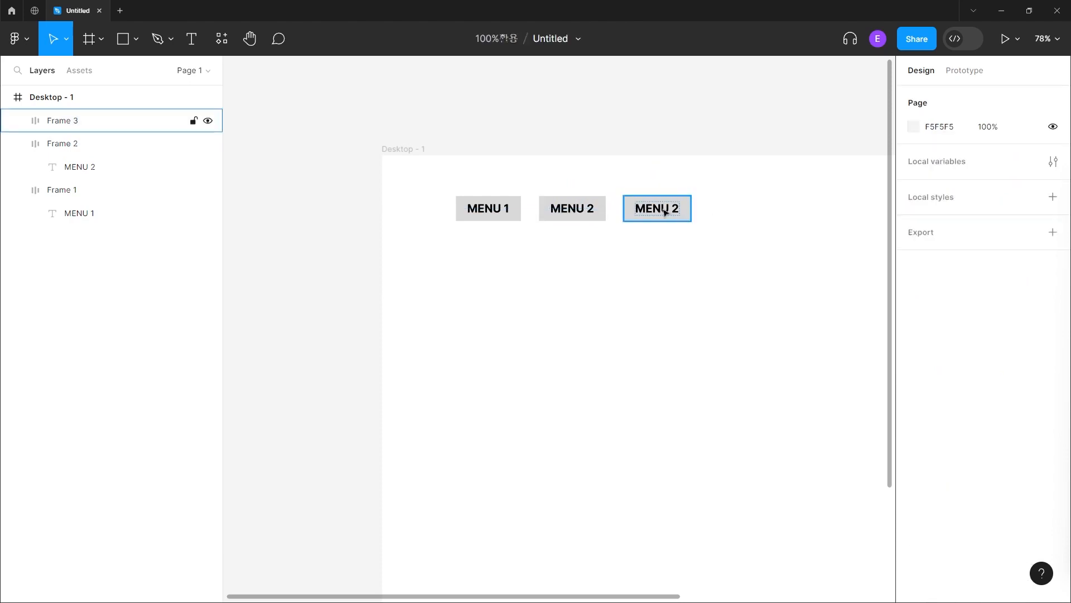
pyautogui.doubleClick(667, 212)
pyautogui.press('Return')
pyautogui.press('Right')
pyautogui.press('BackSpace')
pyautogui.write('3')
pyautogui.press('Escape')
pyautogui.click(754, 225)
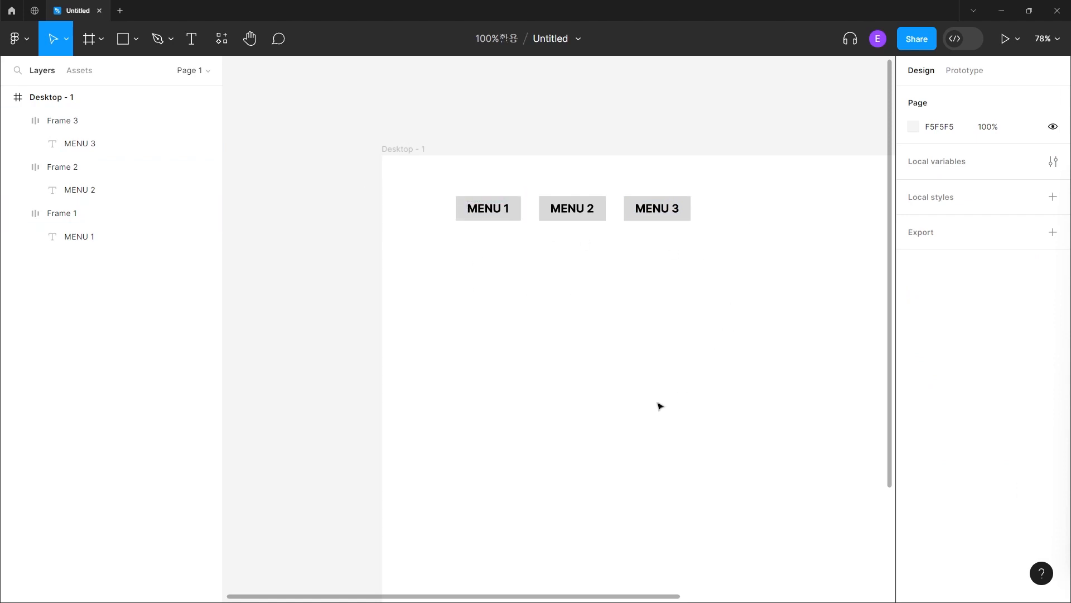
# Step: Set the fill of the MENU 1 button frame to 000000
pyautogui.click(509, 203)
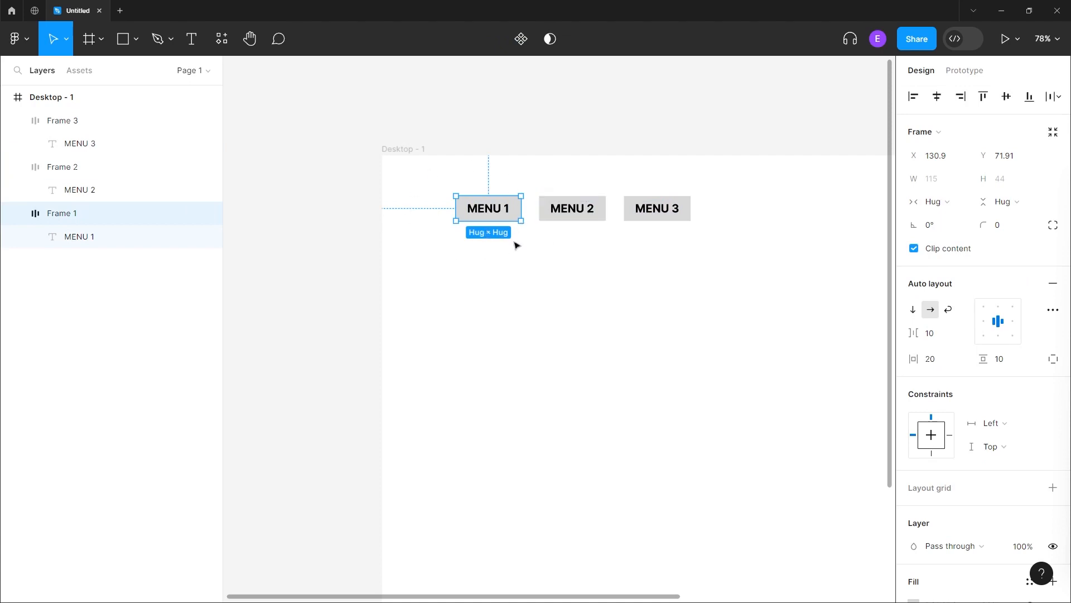
pyautogui.scroll(-3, 986, 409)
pyautogui.click(914, 440)
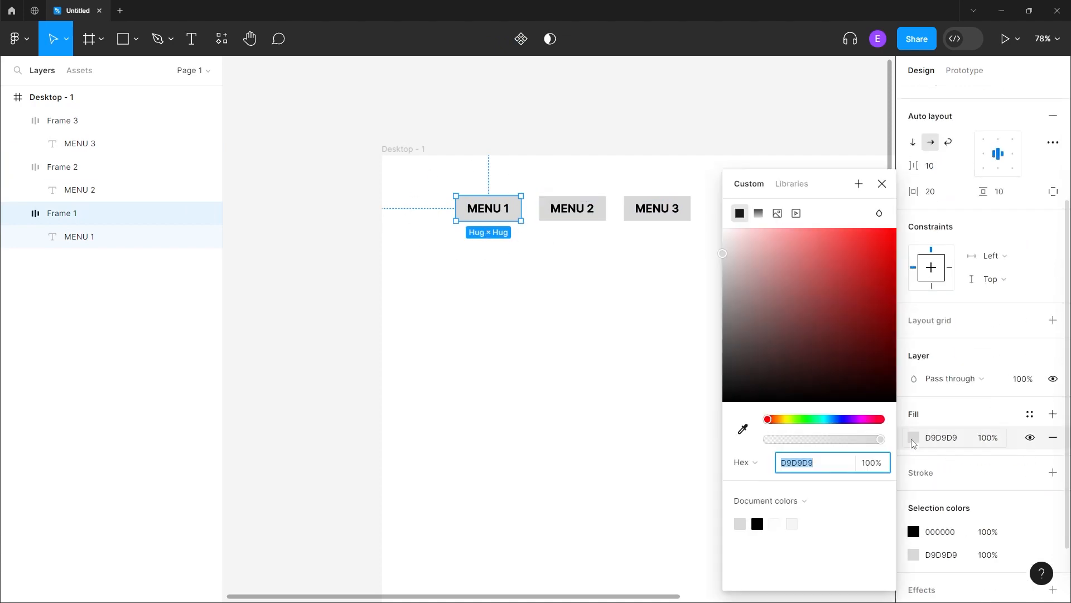
pyautogui.write('000000')
pyautogui.press('Return')
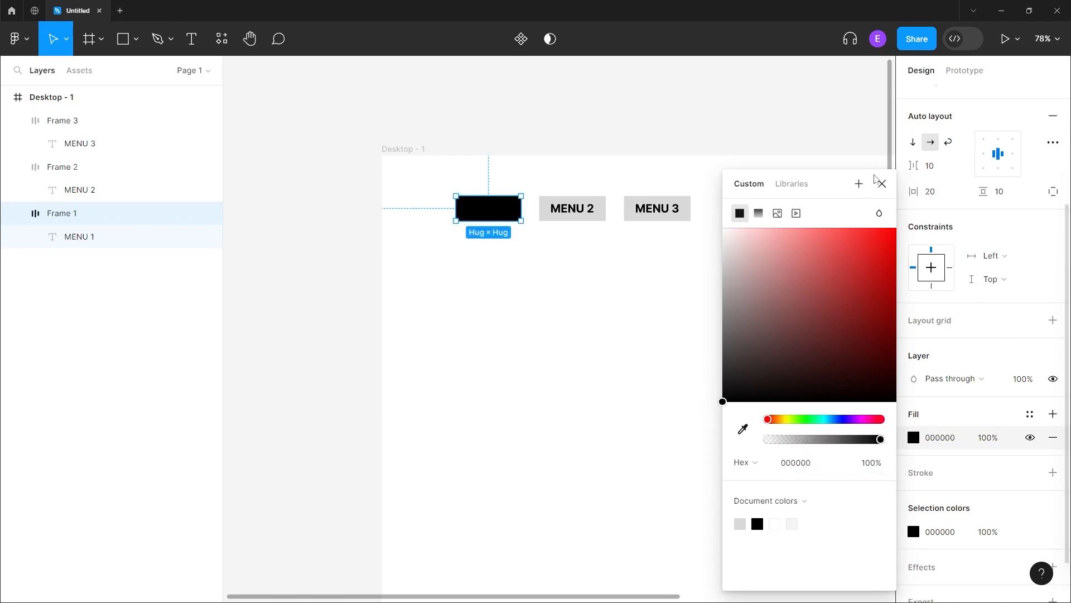
pyautogui.click(880, 182)
# Step: Set the MENU 1 label's text fill to FFFFFF
pyautogui.doubleClick(485, 209)
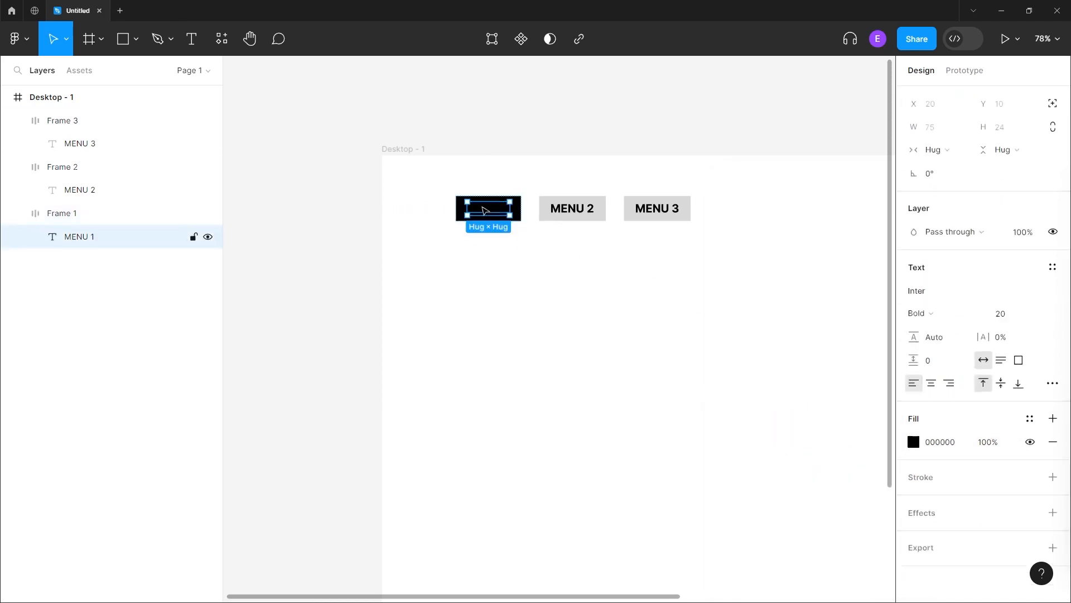
pyautogui.click(910, 442)
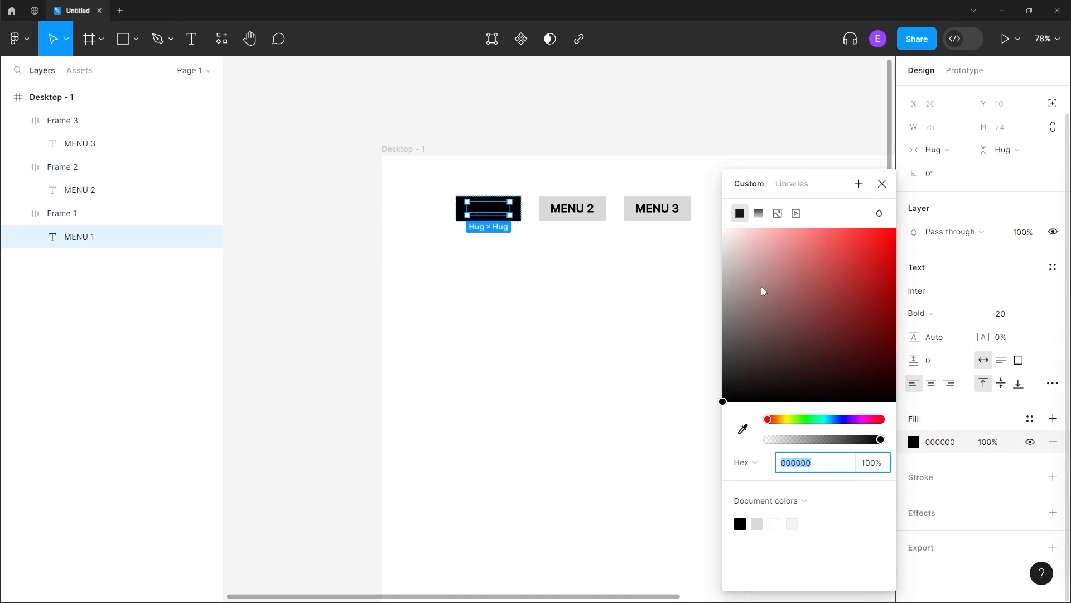
pyautogui.write('ffffff')
pyautogui.press('Return')
pyautogui.click(665, 277)
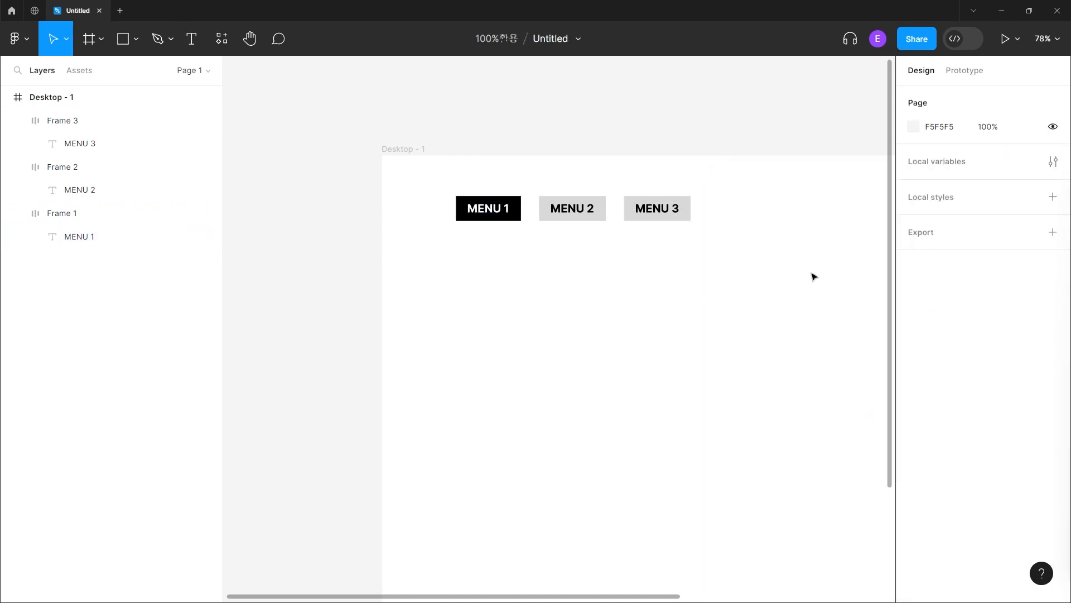
pyautogui.moveTo(795, 280); pyautogui.dragTo(652, 242)
pyautogui.scroll(-1, 706, 232)
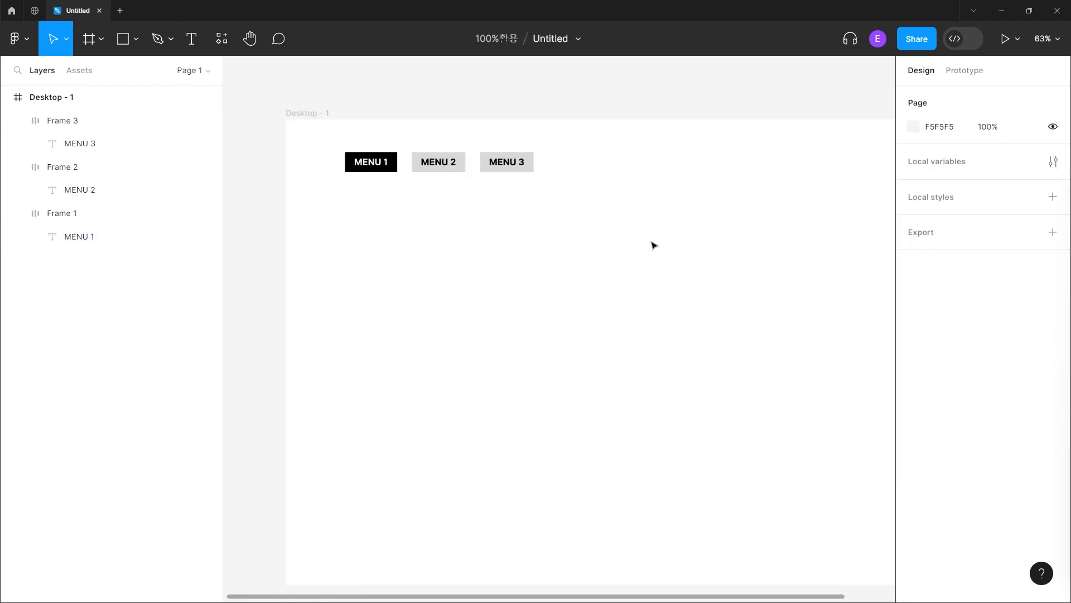
pyautogui.click(194, 41)
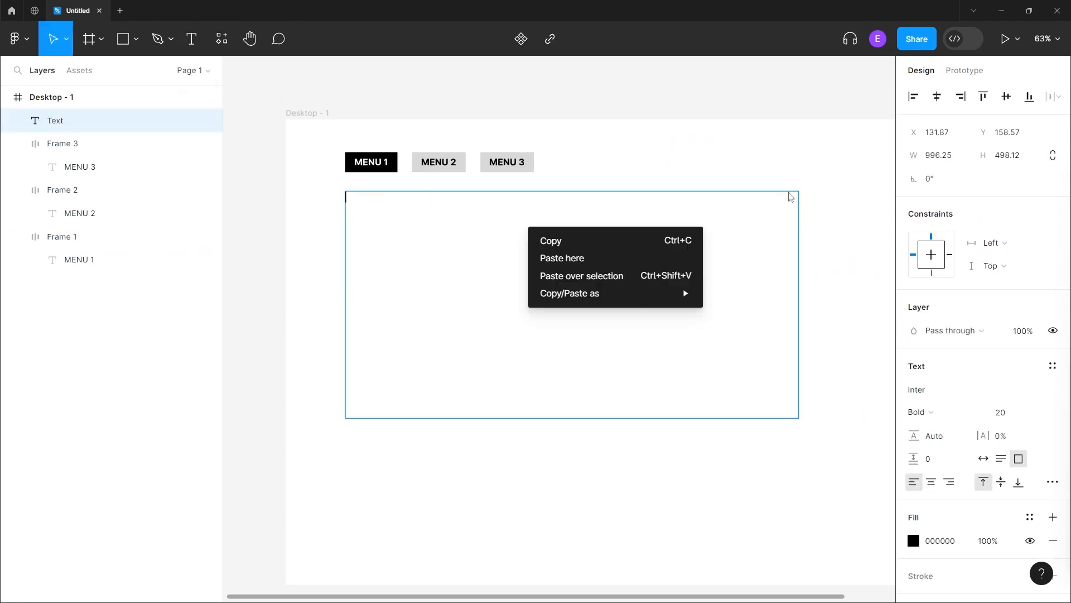
pyautogui.click(811, 205)
# Step: Run the Content Reel plugin and open its Lorem Ipsum text collection, trying to apply the first passage
pyautogui.rightClick(825, 278)
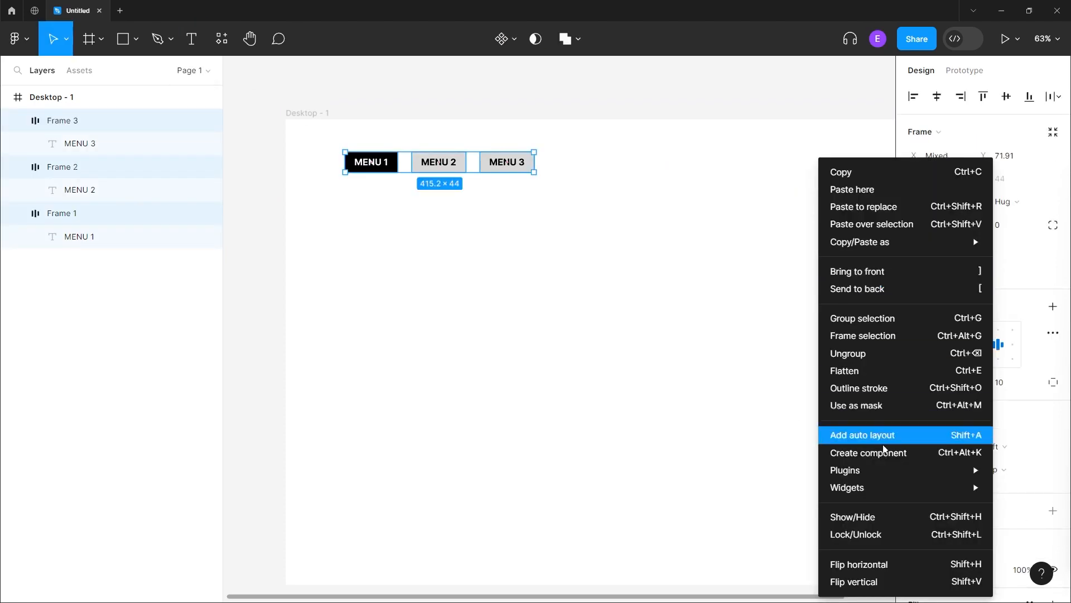
pyautogui.moveTo(871, 479)
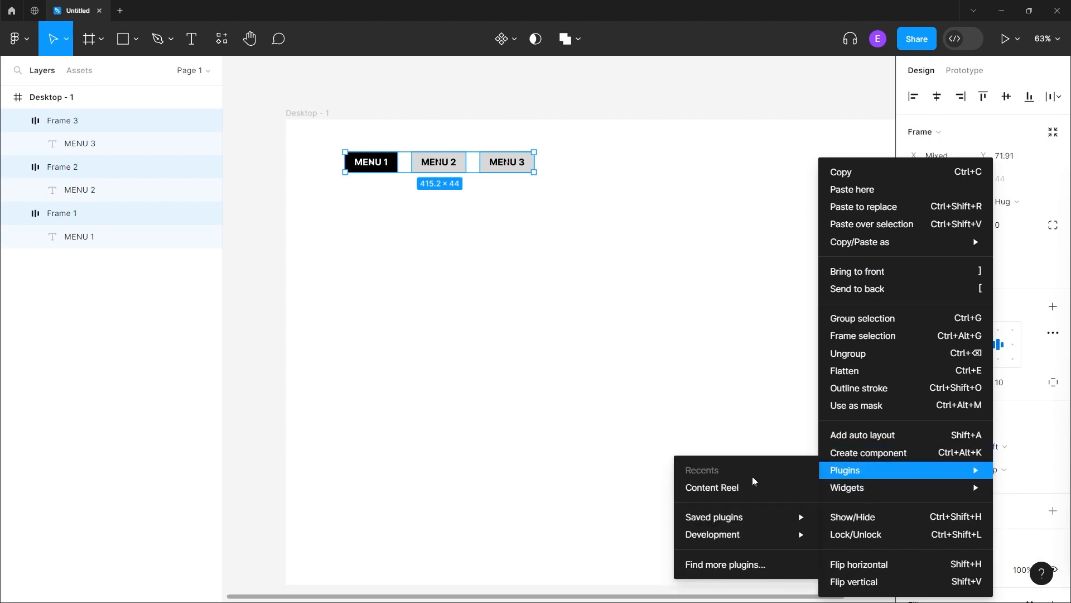
pyautogui.click(737, 490)
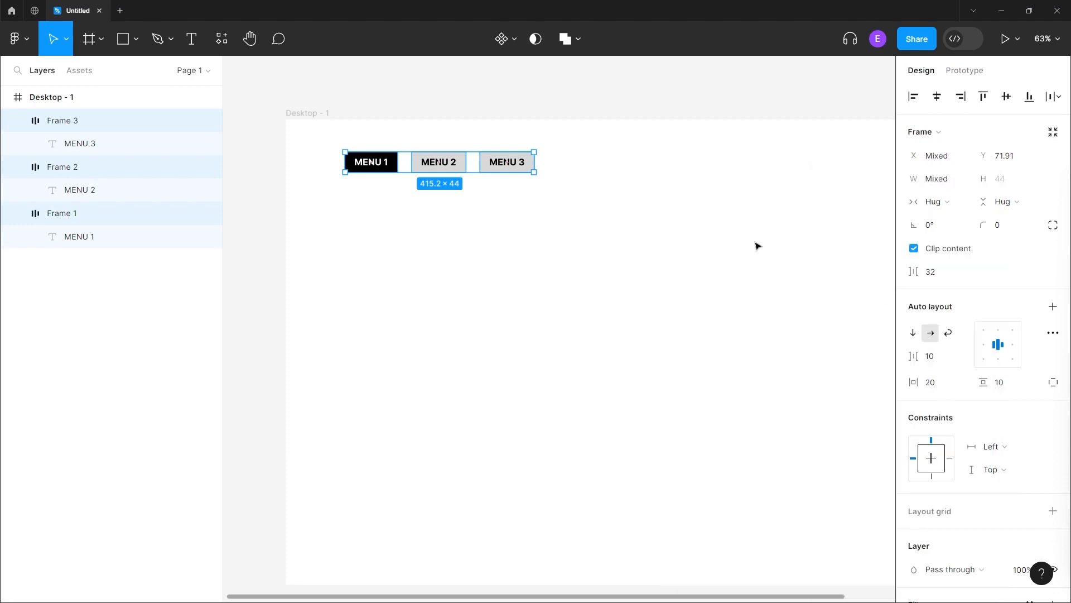
pyautogui.click(634, 154)
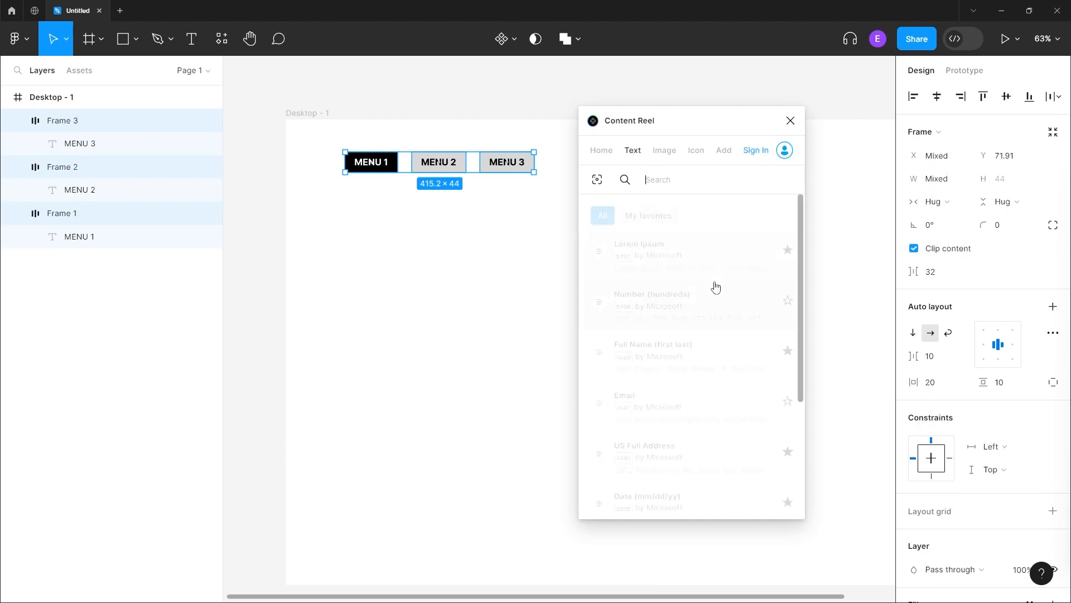
pyautogui.click(646, 247)
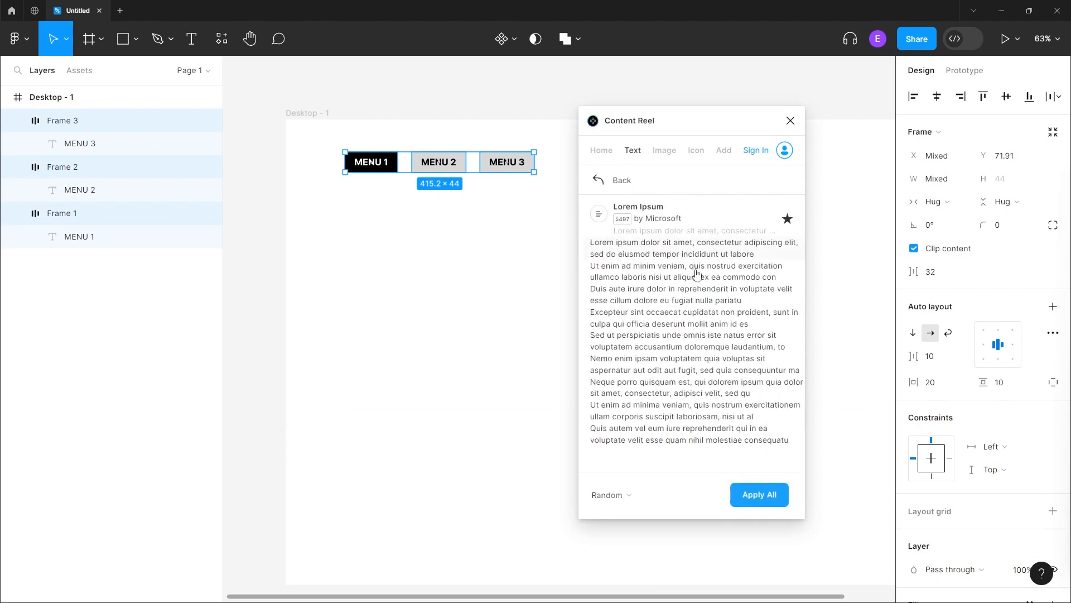
pyautogui.click(637, 252)
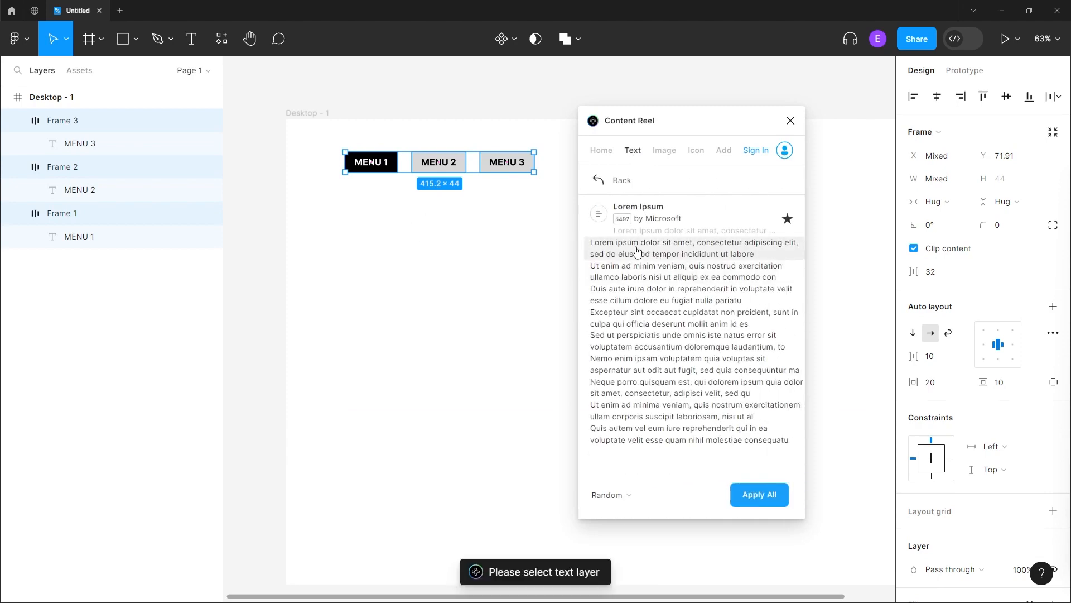
# Step: Draw a text box about 477 × 324 below the menu buttons and fill it with the "Ut enim ad minim veniam" passage from Content Reel
pyautogui.click(191, 39)
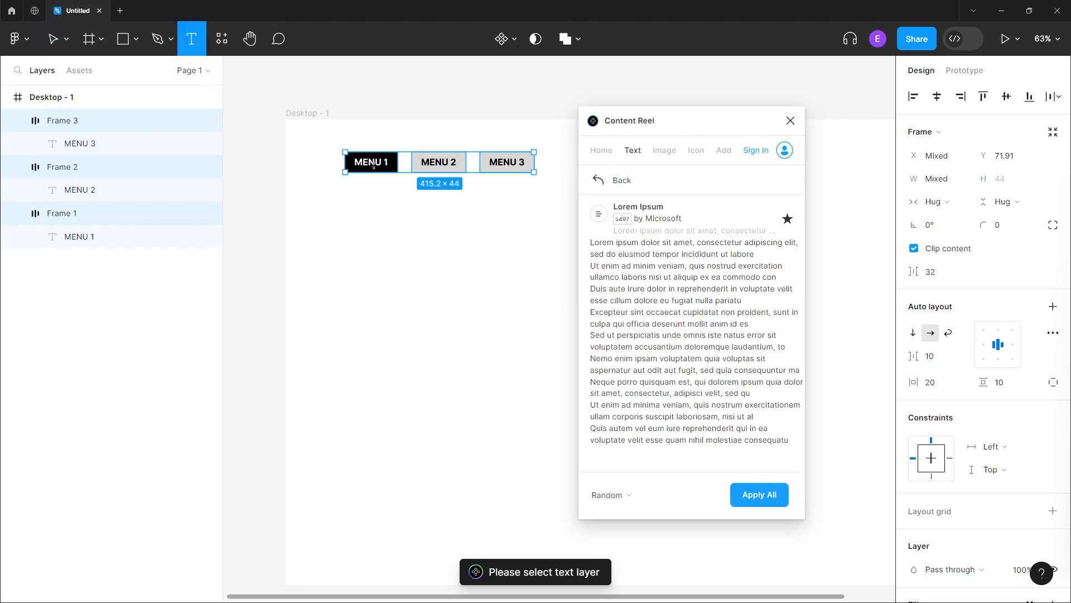
pyautogui.moveTo(345, 197); pyautogui.dragTo(562, 346)
pyautogui.click(667, 249)
pyautogui.click(665, 270)
pyautogui.click(662, 290)
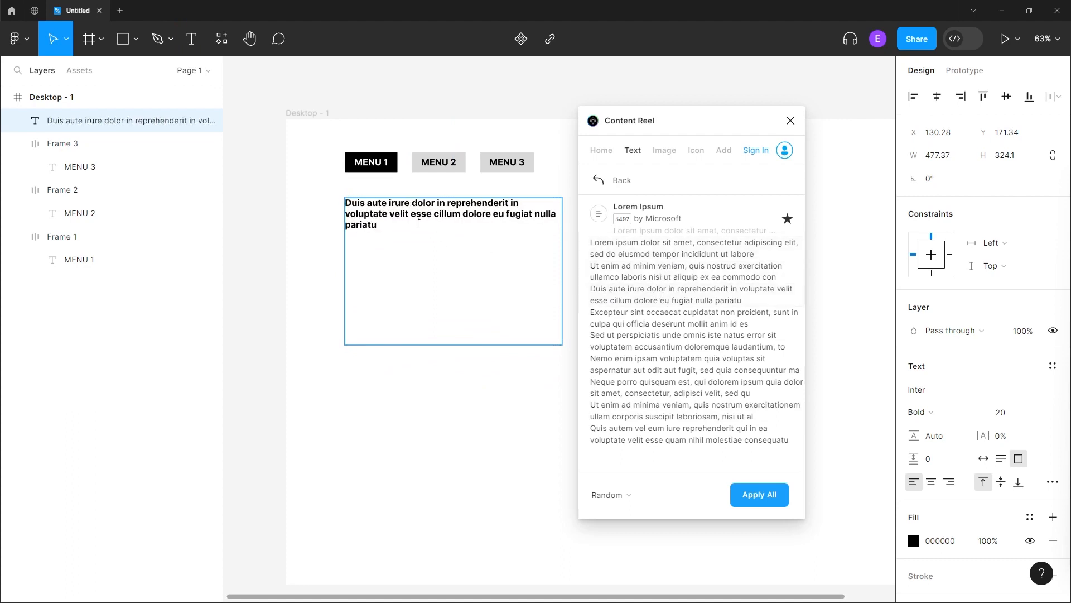
pyautogui.click(642, 275)
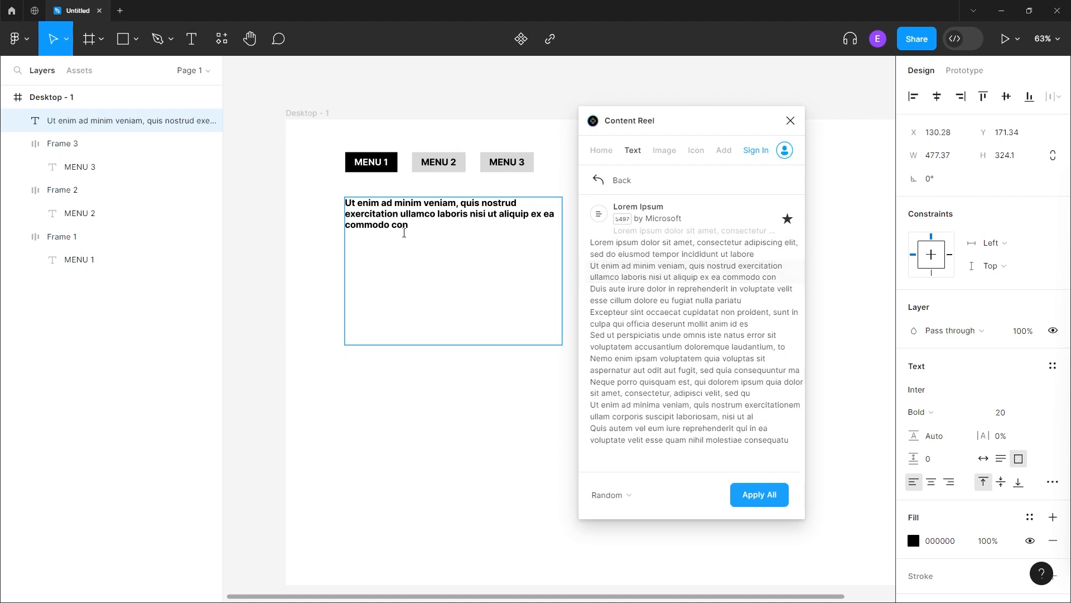
# Step: Paste two more copies of the passage below it as separate paragraphs with blank lines between, and close the Content Reel plugin
pyautogui.moveTo(416, 232); pyautogui.dragTo(306, 196)
pyautogui.hotkey('ctrl', 'c')
pyautogui.click(426, 228)
pyautogui.press('Return')
pyautogui.hotkey('ctrl', 'v')
pyautogui.hotkey('ctrl', 'v')
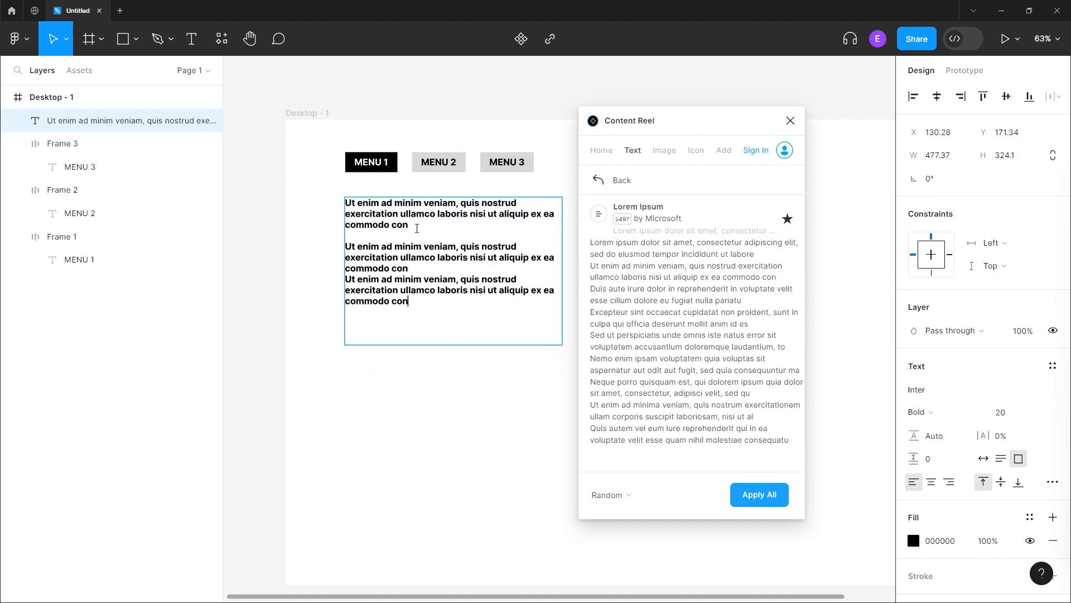
pyautogui.click(418, 266)
pyautogui.press('Return')
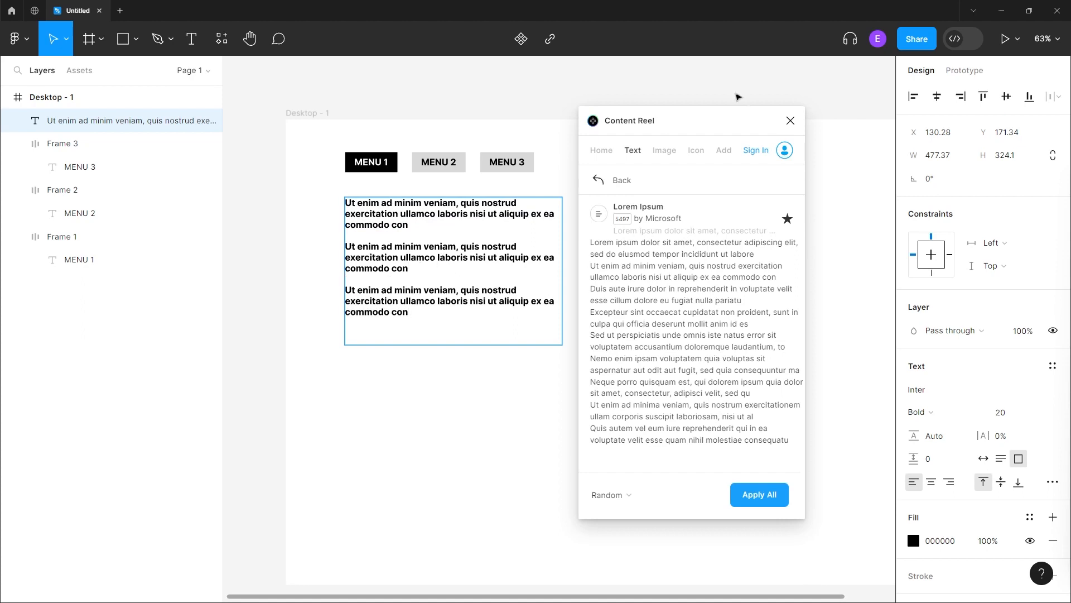
pyautogui.click(791, 120)
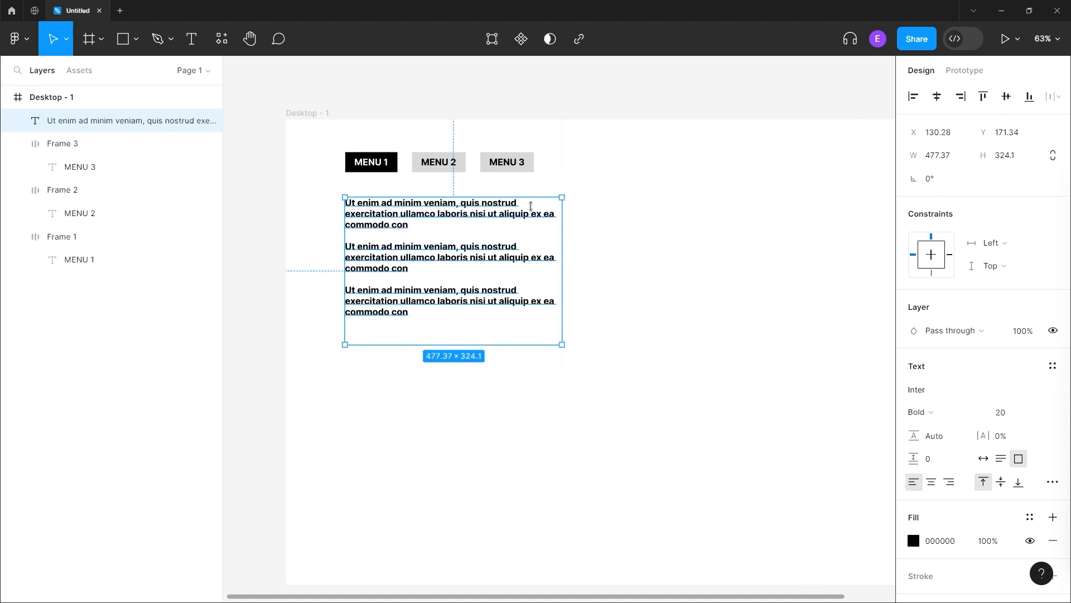
# Step: Set the paragraph text's weight to Regular and resize its box to about 723 × 224
pyautogui.click(956, 413)
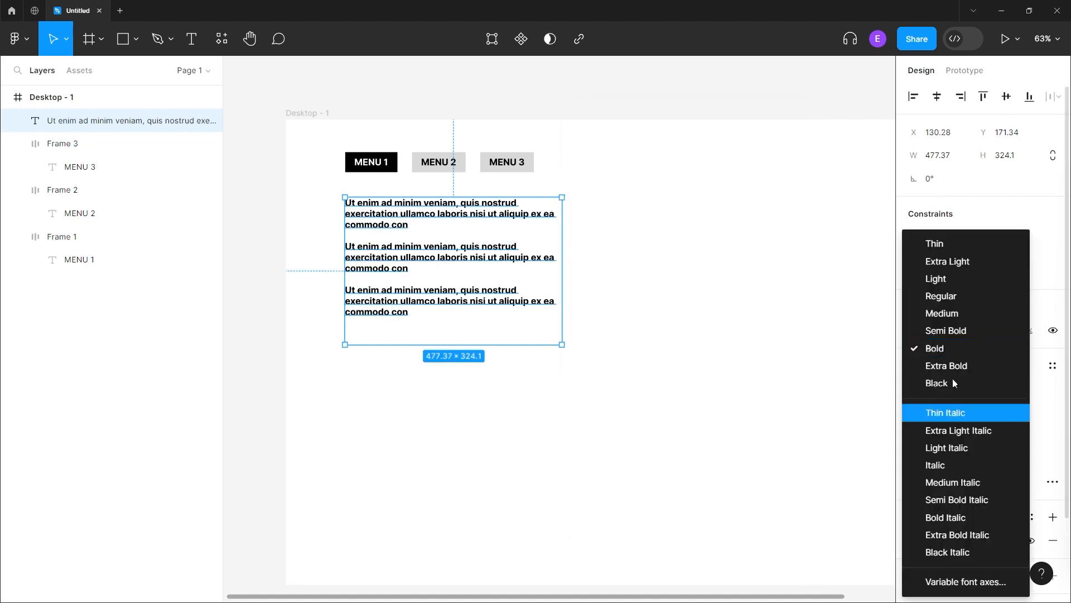
pyautogui.click(948, 296)
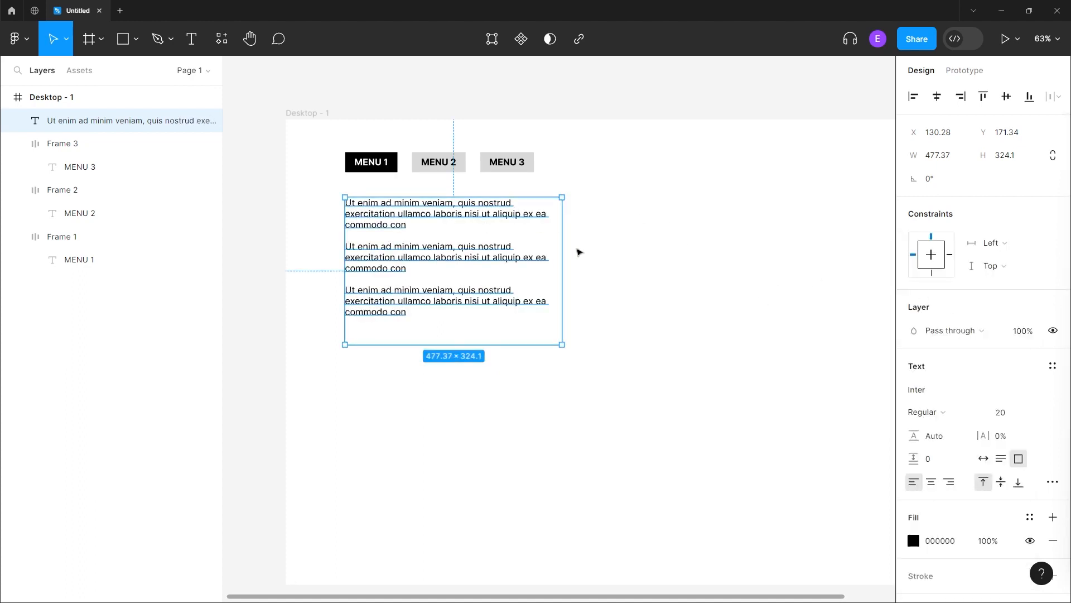
pyautogui.moveTo(561, 246); pyautogui.dragTo(674, 241)
pyautogui.moveTo(475, 345); pyautogui.dragTo(478, 299)
pyautogui.click(736, 263)
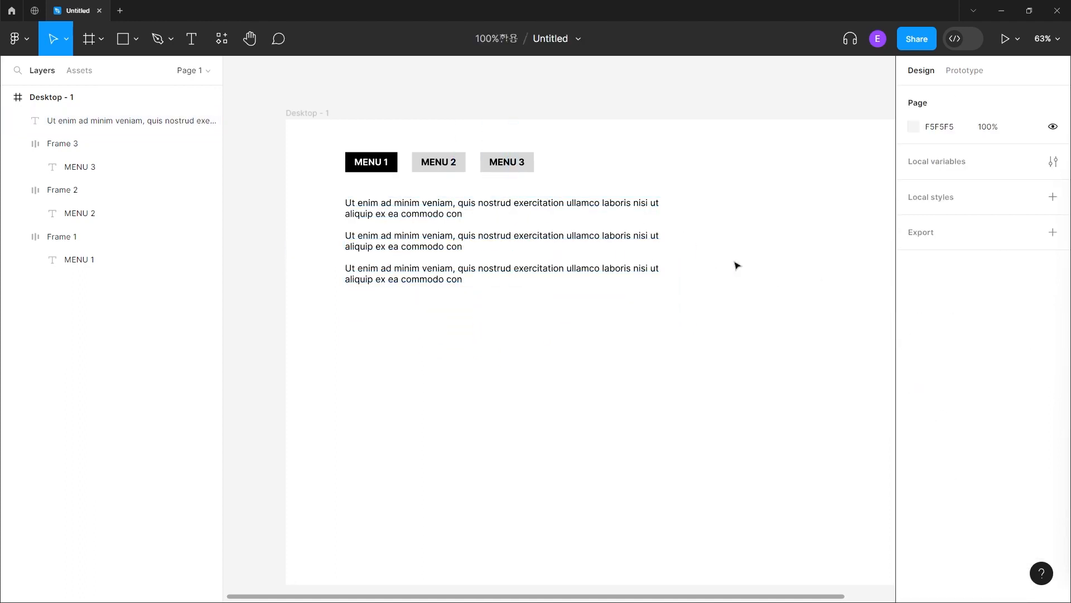
# Step: Set the paragraph text box's resizing to Auto height
pyautogui.click(458, 219)
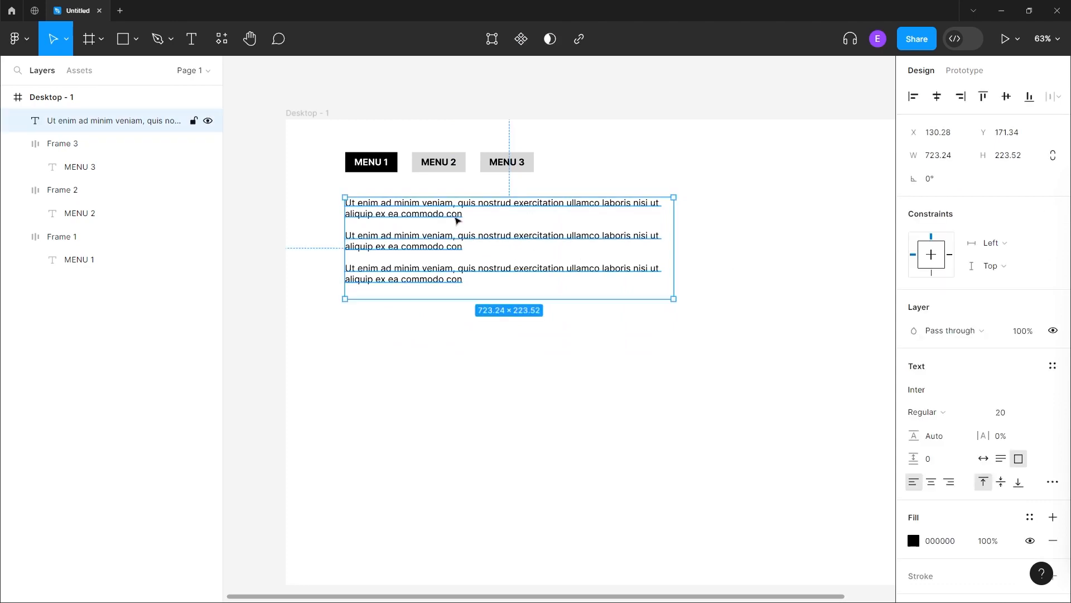
pyautogui.click(1001, 460)
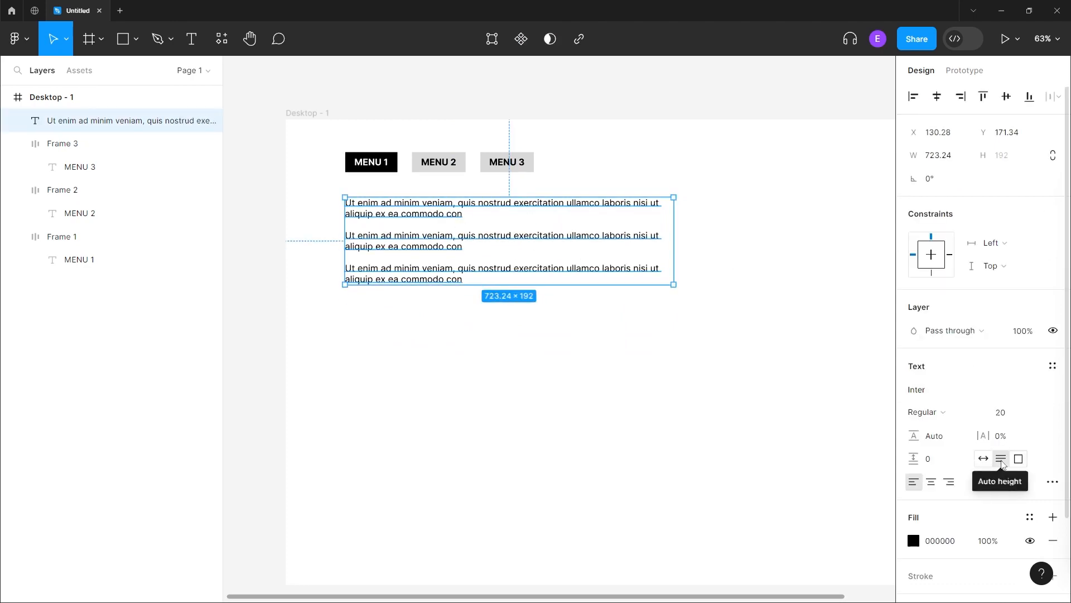
pyautogui.click(690, 161)
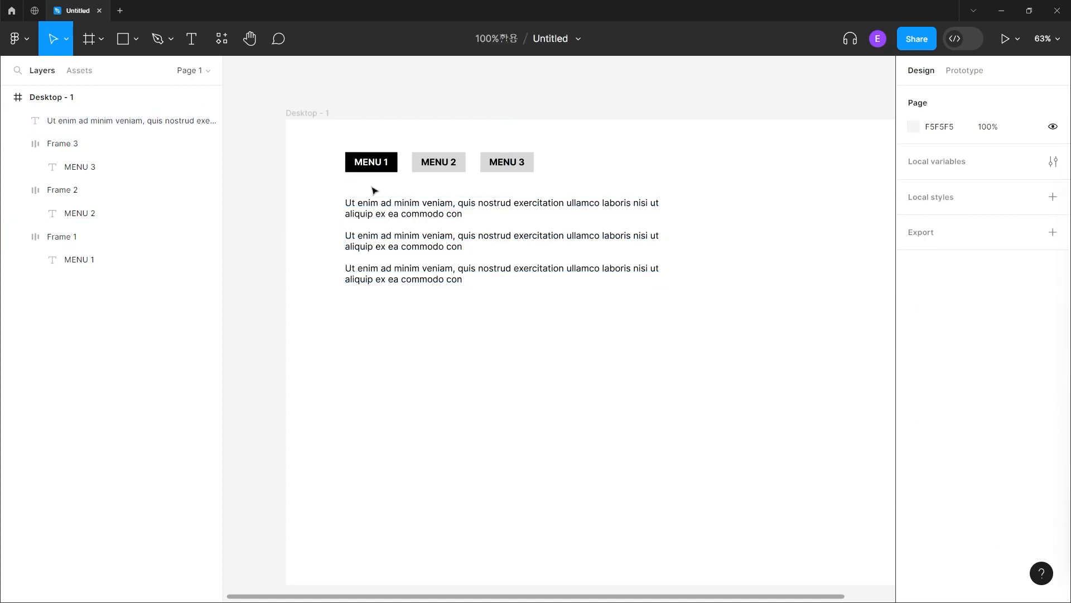
# Step: Wrap the three menu buttons and the paragraph text together in one auto layout frame
pyautogui.moveTo(324, 140); pyautogui.dragTo(691, 316)
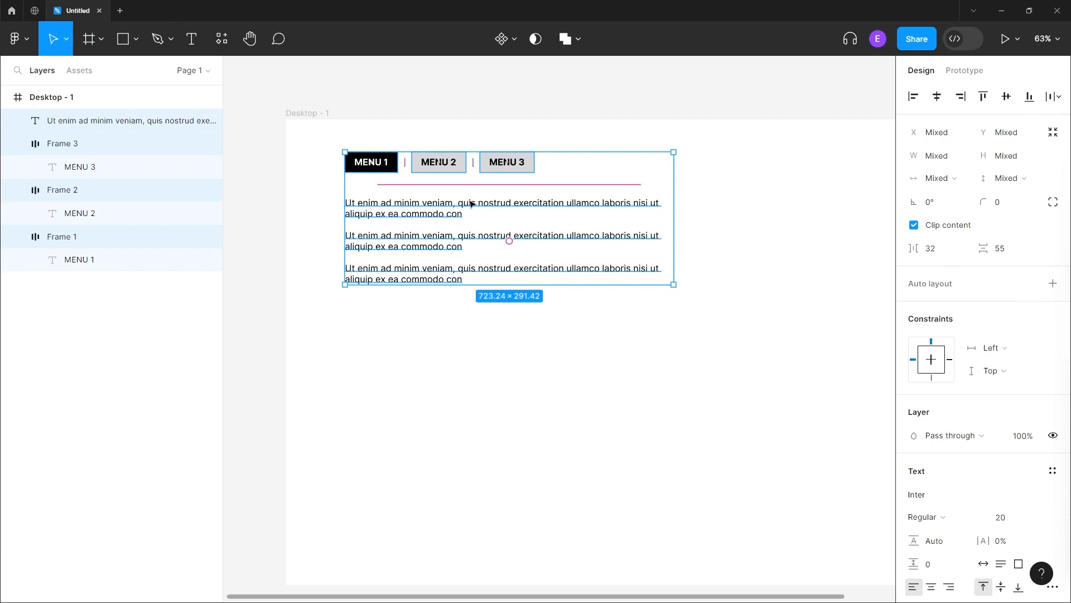
pyautogui.moveTo(452, 209)
pyautogui.mouseDown()
pyautogui.moveTo(432, 193)
pyautogui.moveTo(455, 216)
pyautogui.mouseUp()
pyautogui.moveTo(459, 231)
pyautogui.mouseDown()
pyautogui.moveTo(432, 245)
pyautogui.moveTo(464, 237)
pyautogui.mouseUp()
pyautogui.moveTo(462, 266)
pyautogui.mouseDown()
pyautogui.moveTo(440, 269)
pyautogui.moveTo(462, 279)
pyautogui.mouseUp()
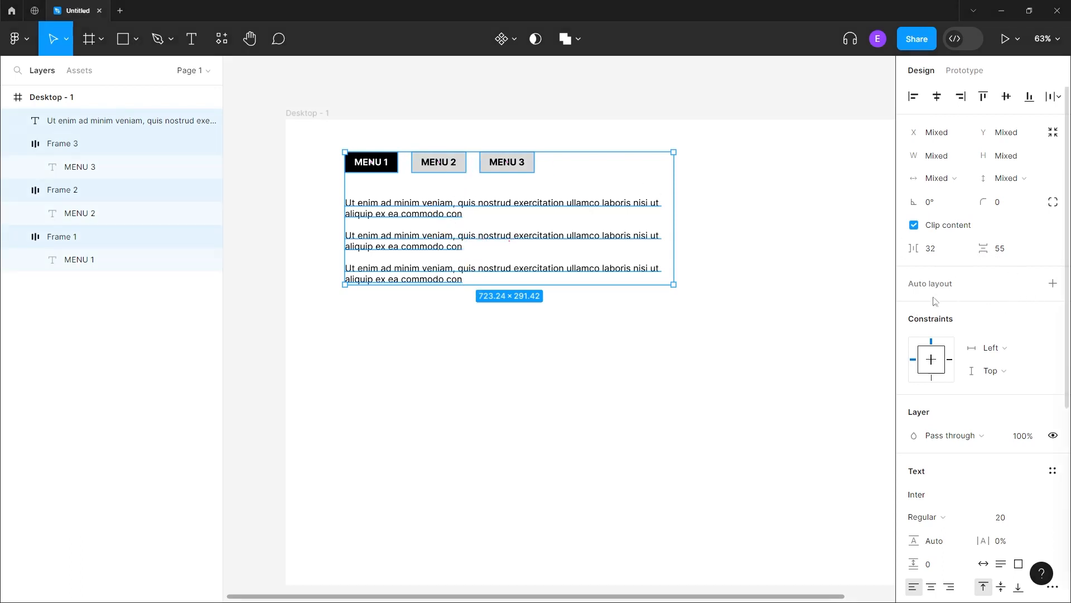
pyautogui.click(1054, 284)
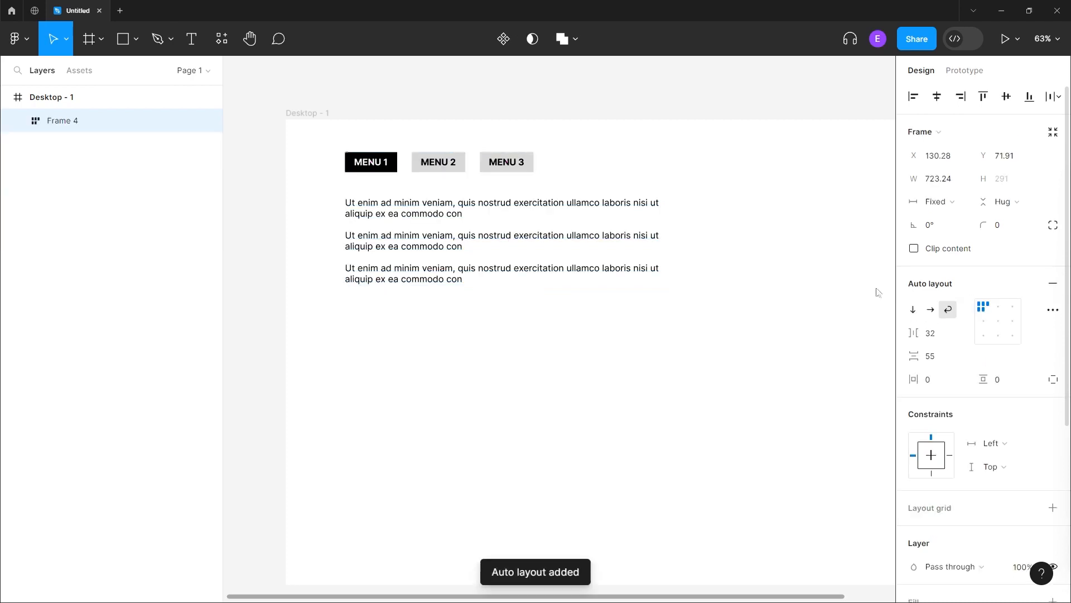
# Step: Set the vertical gap between the menu buttons and the paragraph text in the auto layout frame to 30
pyautogui.click(928, 360)
pyautogui.write('30')
pyautogui.press('Return')
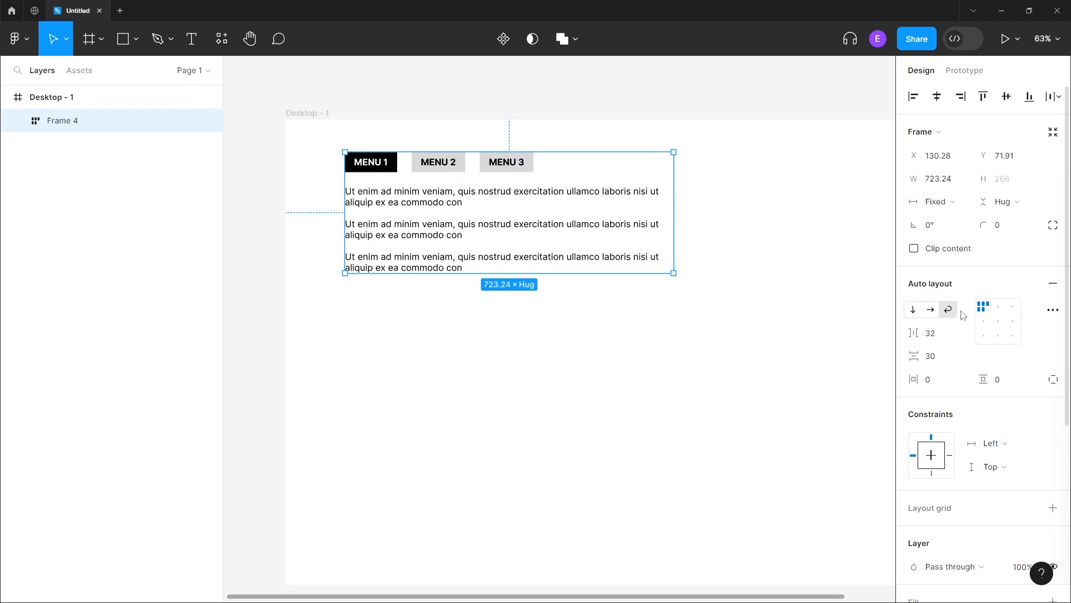
pyautogui.click(776, 253)
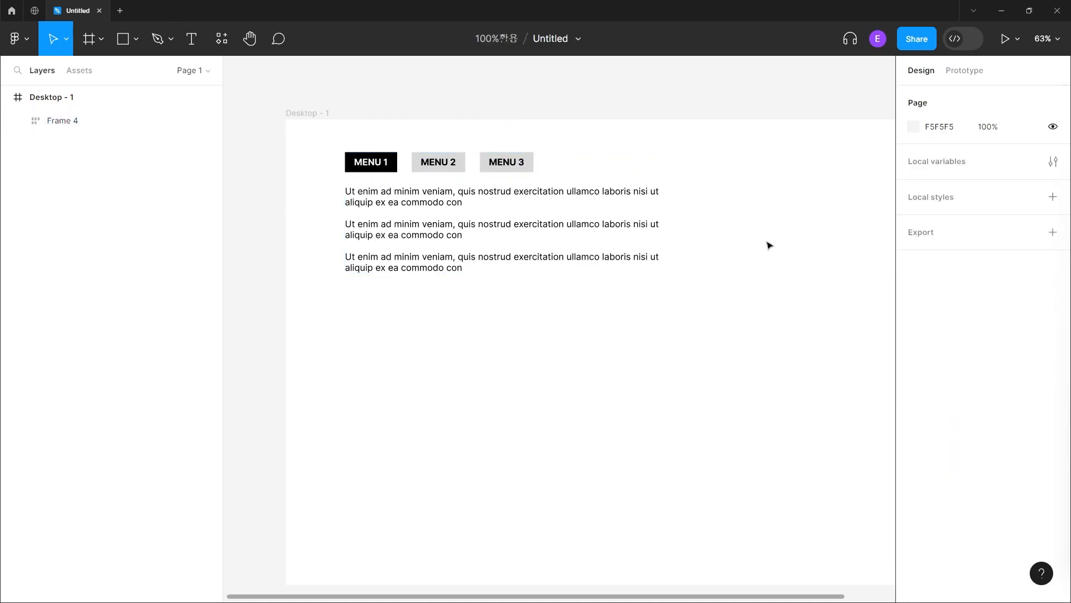
# Step: Turn the auto layout frame into a component and move it out of Desktop - 1 onto the empty canvas beside it
pyautogui.click(411, 186)
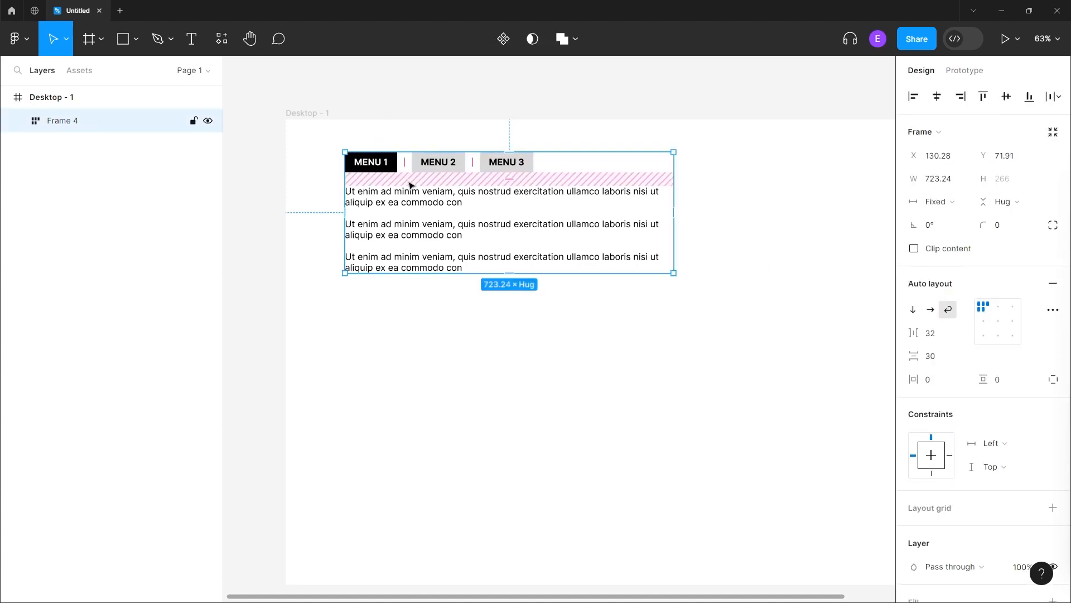
pyautogui.click(503, 40)
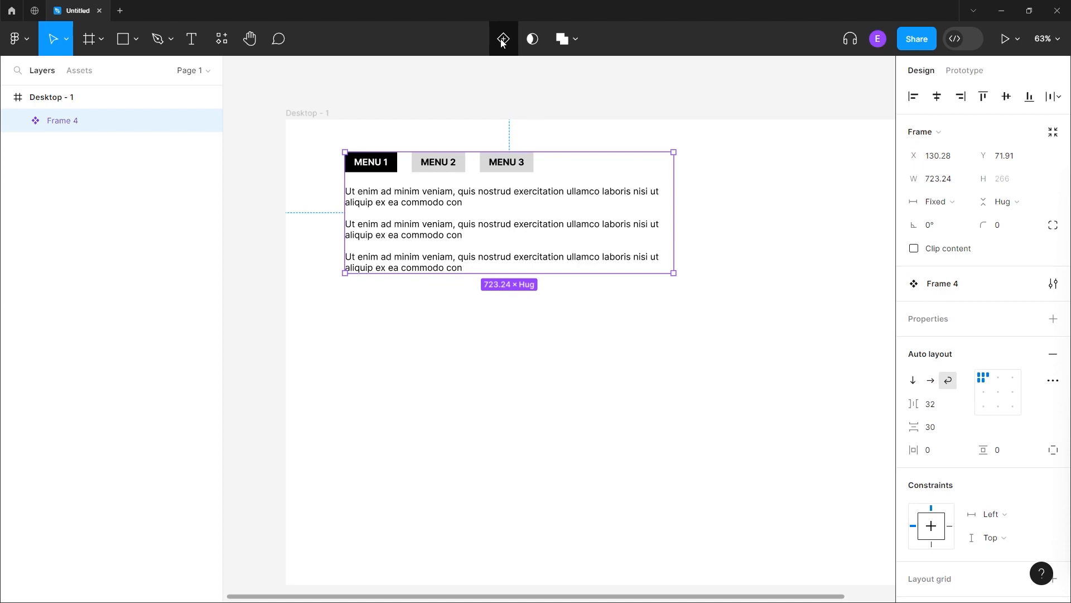
pyautogui.scroll(-4, 486, 107)
pyautogui.moveTo(486, 108); pyautogui.dragTo(686, 263)
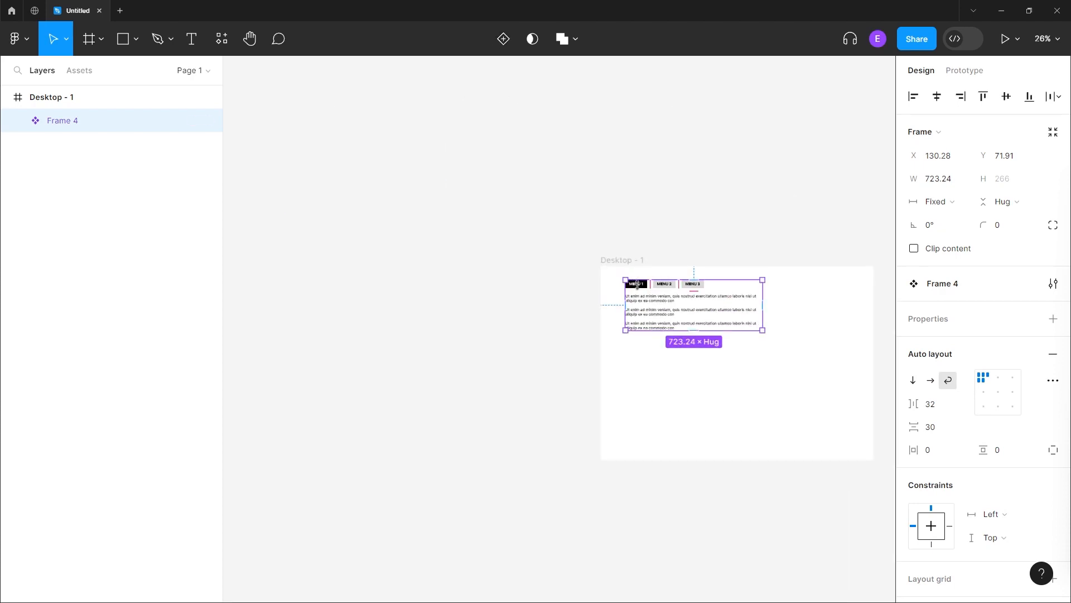
pyautogui.moveTo(650, 304); pyautogui.dragTo(426, 231)
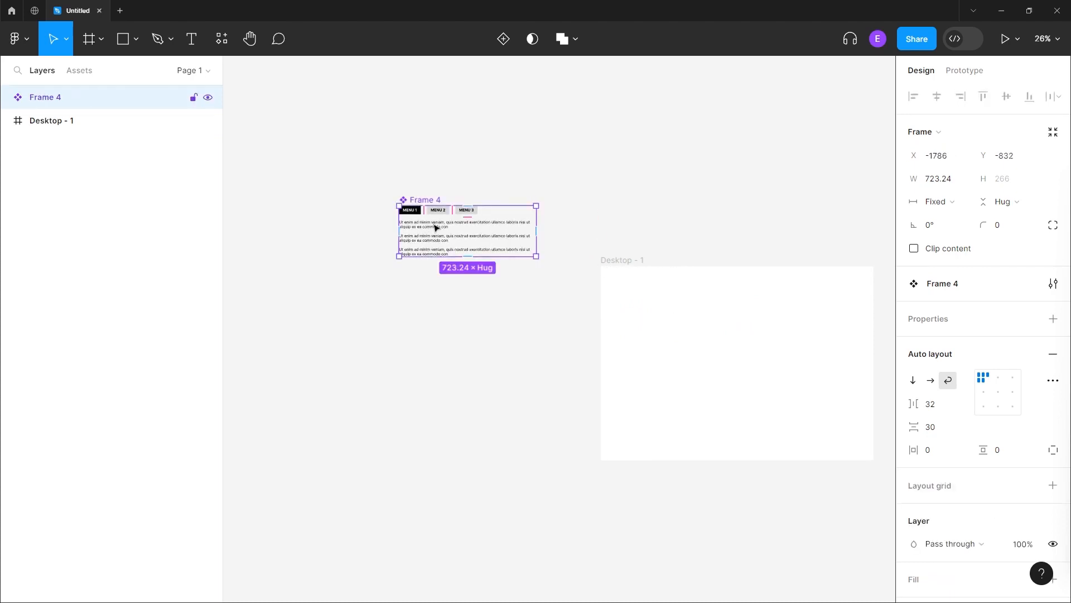
# Step: Rename the component as TAB
pyautogui.doubleClick(56, 98)
pyautogui.write('t')
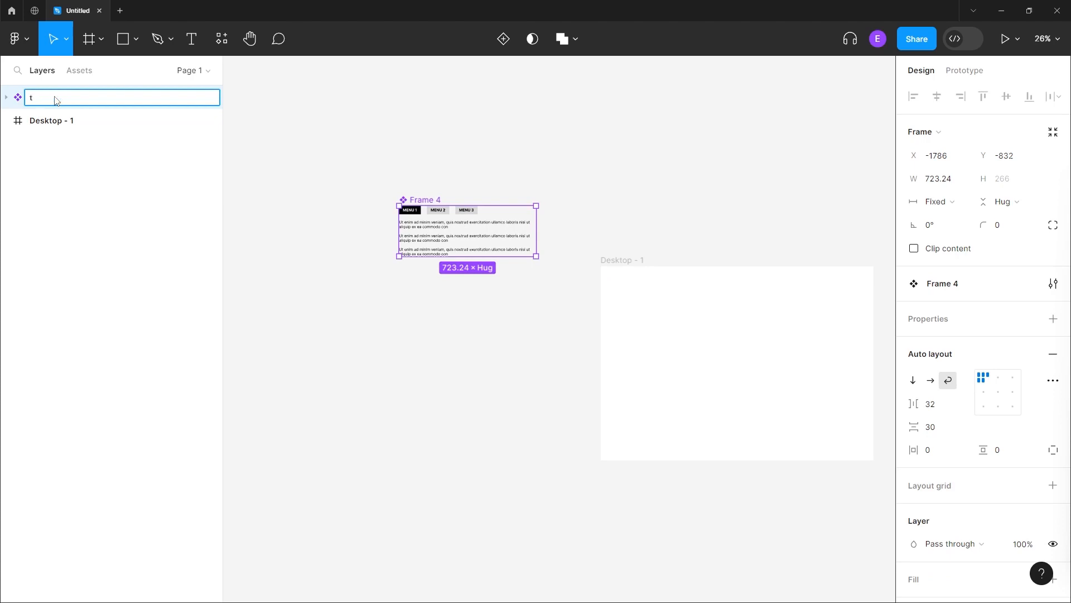
pyautogui.write('Ab')
pyautogui.press('Return')
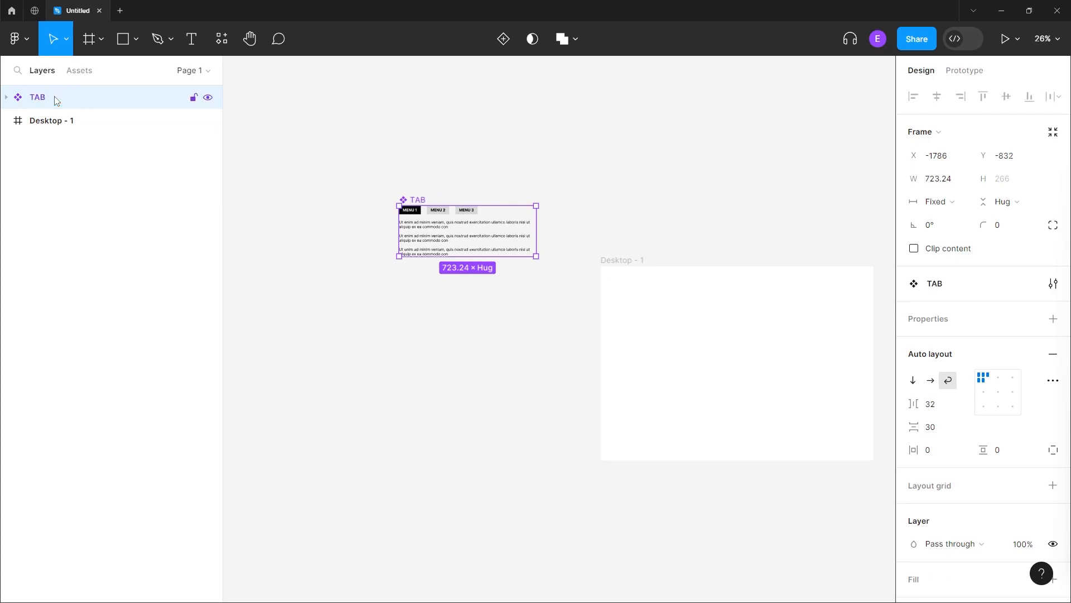
# Step: Add two variants to the TAB component
pyautogui.keyDown('ctrl'); pyautogui.scroll(5, 423, 153); pyautogui.keyUp('ctrl')
pyautogui.scroll(-3, 701, 139)
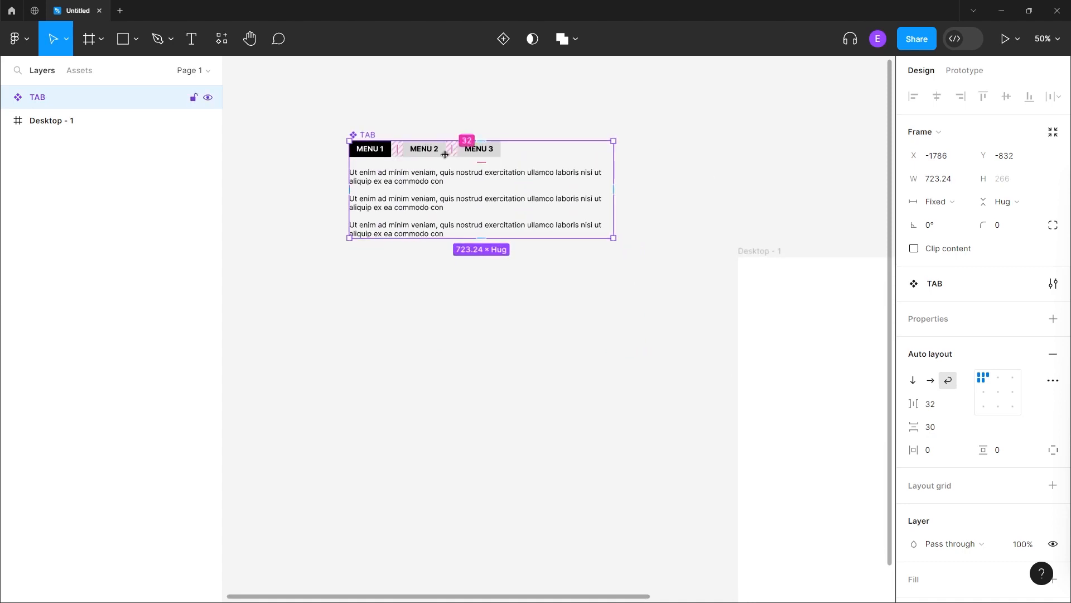
pyautogui.rightClick(431, 190)
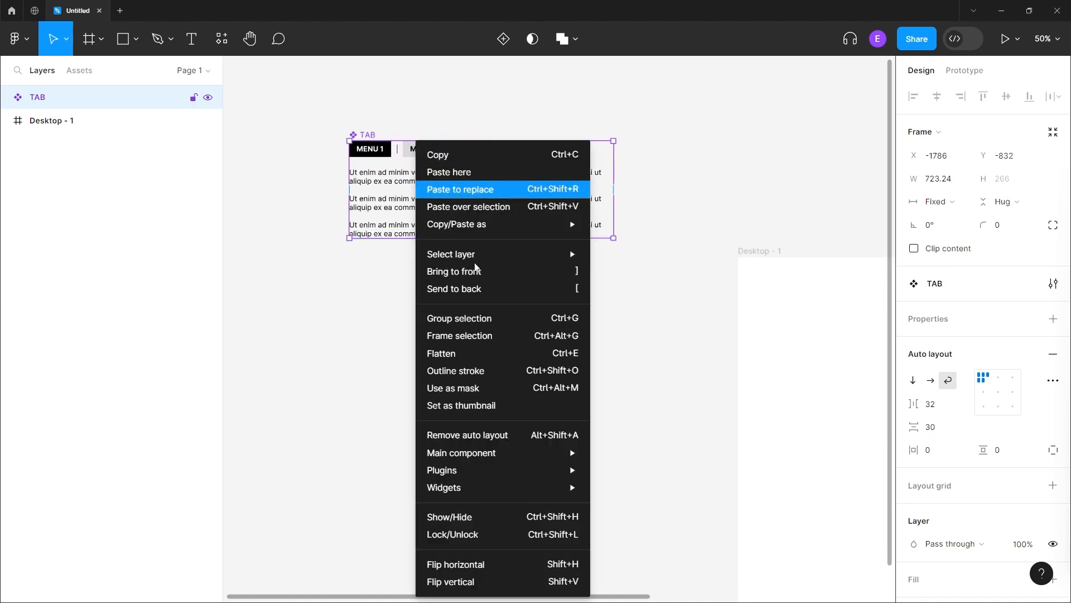
pyautogui.moveTo(499, 453)
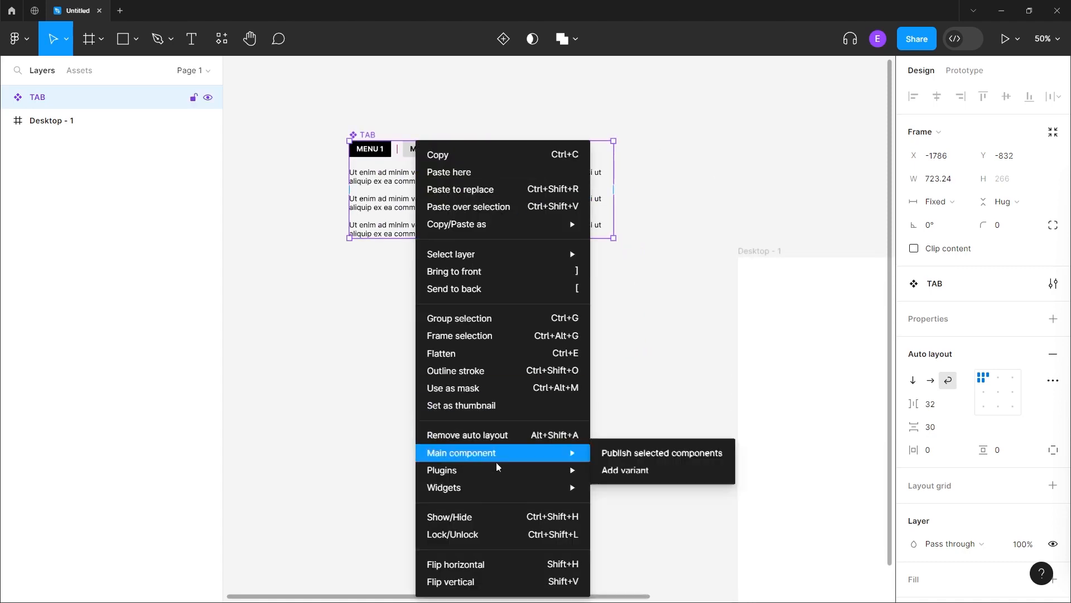
pyautogui.click(647, 471)
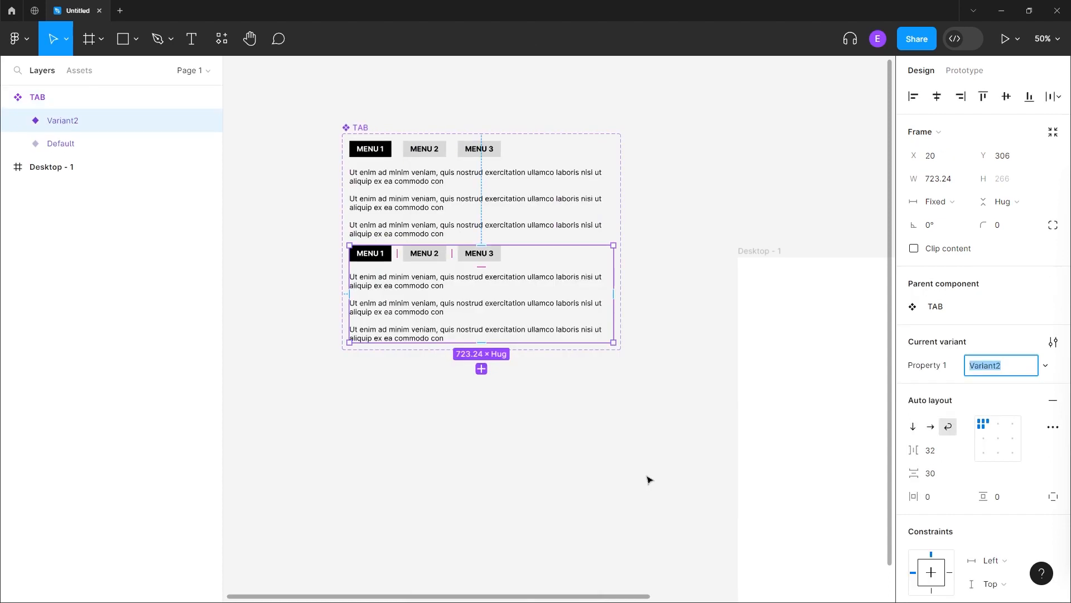
pyautogui.click(481, 368)
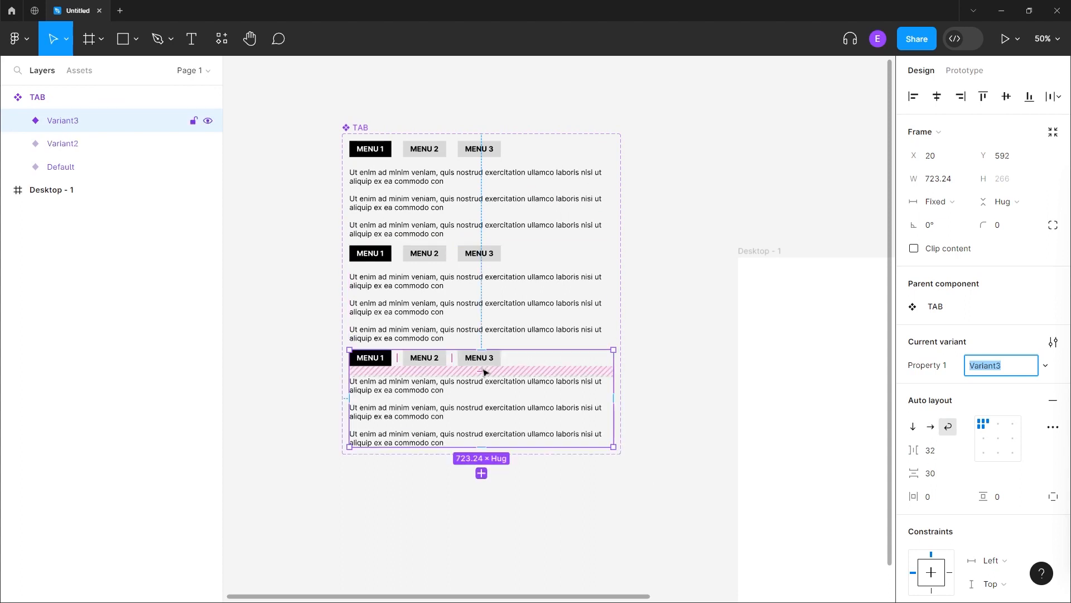
pyautogui.click(676, 363)
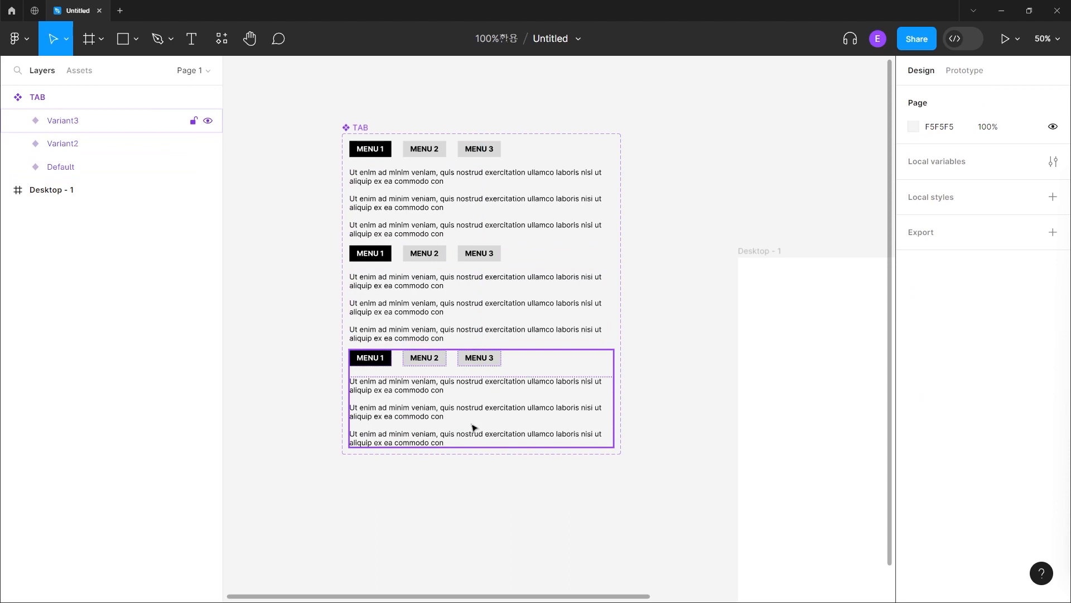
# Step: Extend the TAB component set downward to a height of about 1170
pyautogui.click(363, 132)
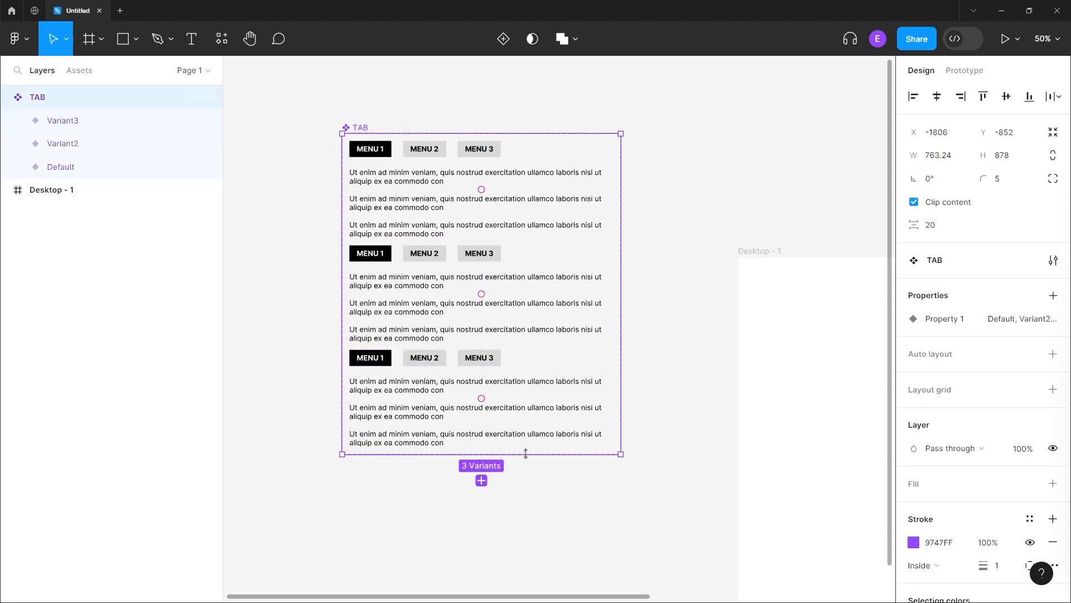
pyautogui.moveTo(527, 454); pyautogui.dragTo(526, 560)
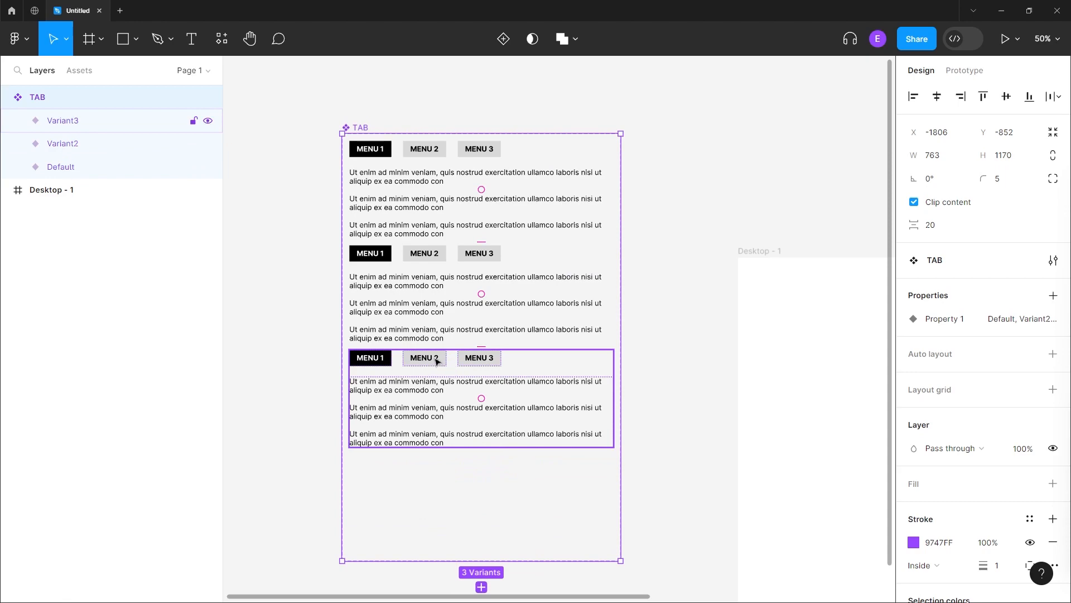
pyautogui.hotkey('ctrl', 'z')
pyautogui.hotkey('ctrl', 'shift', 'z')
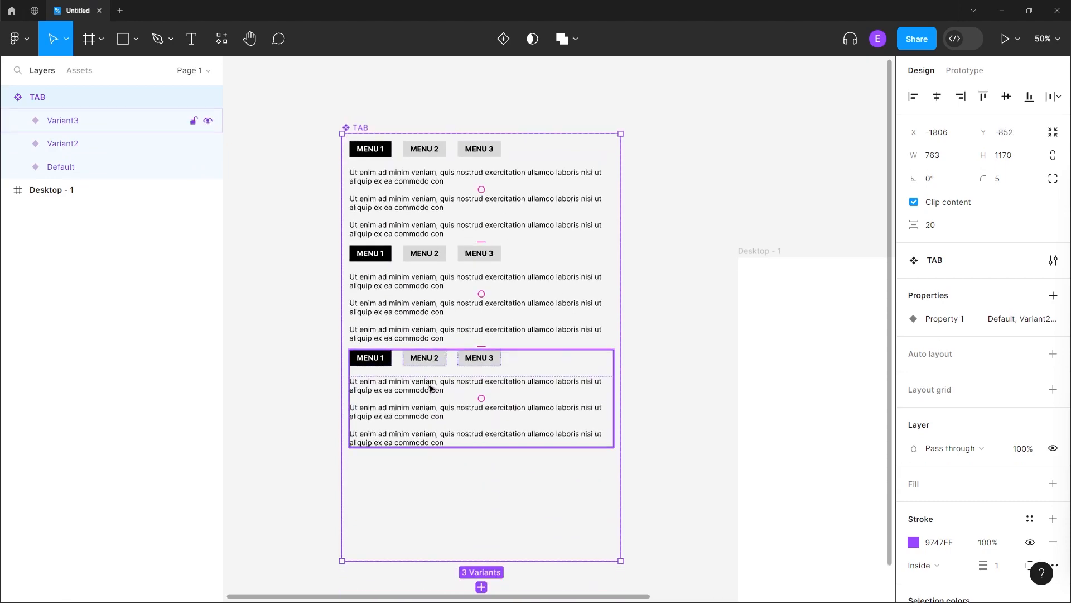
# Step: Move the third and second variants down inside the TAB component set so the three variants are evenly spaced
pyautogui.moveTo(521, 366); pyautogui.dragTo(511, 430)
pyautogui.click(497, 297)
pyautogui.moveTo(504, 289); pyautogui.dragTo(502, 320)
pyautogui.click(664, 273)
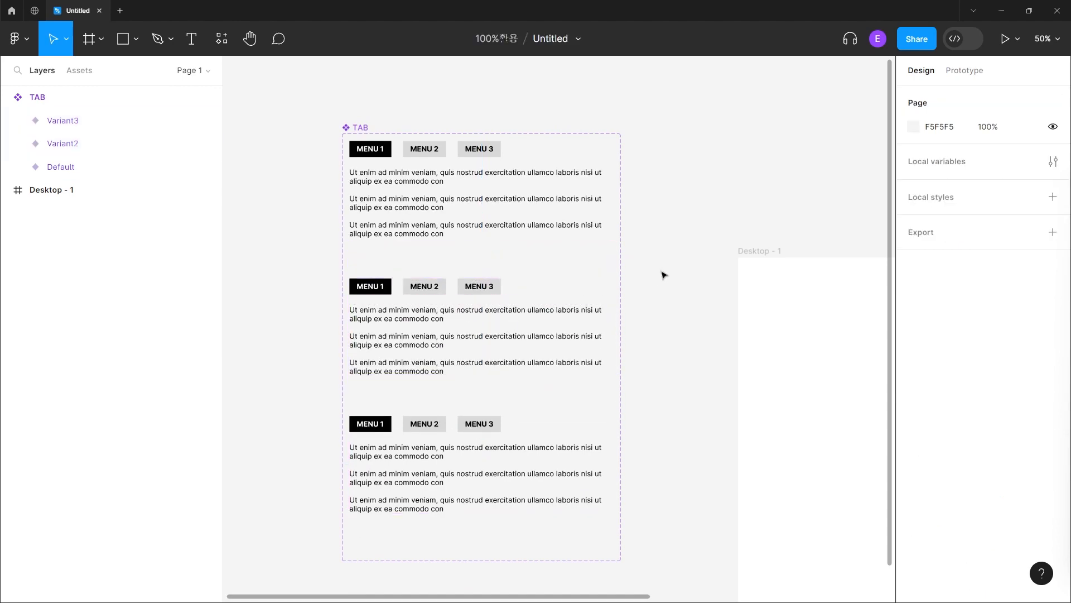
# Step: Give the MENU 1 button in the second variant a light grey D9D9D9 fill and make its label black
pyautogui.scroll(-2, 670, 258)
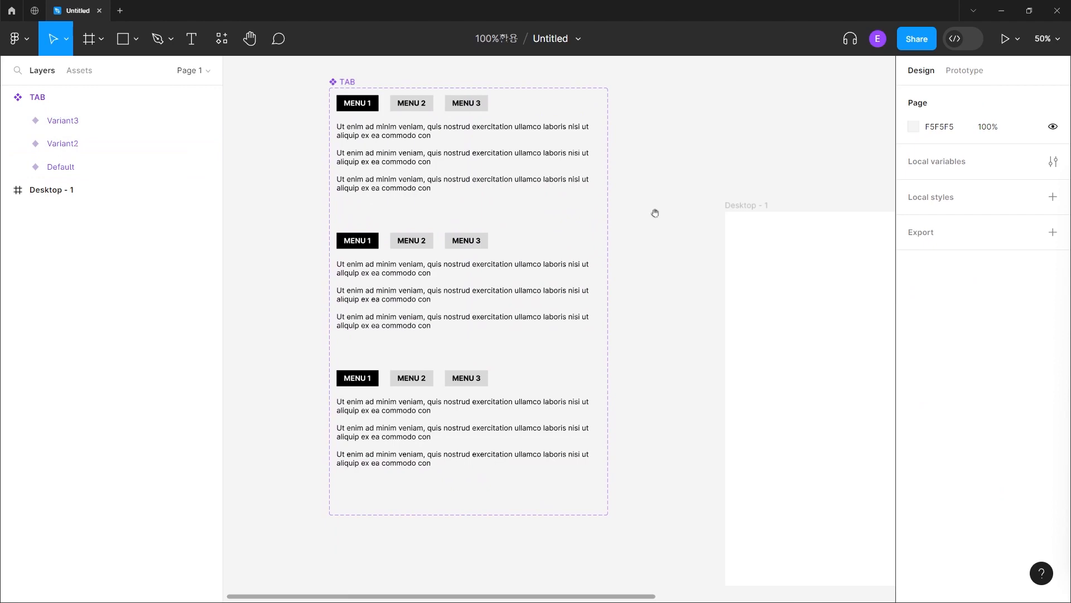
pyautogui.scroll(1, 642, 173)
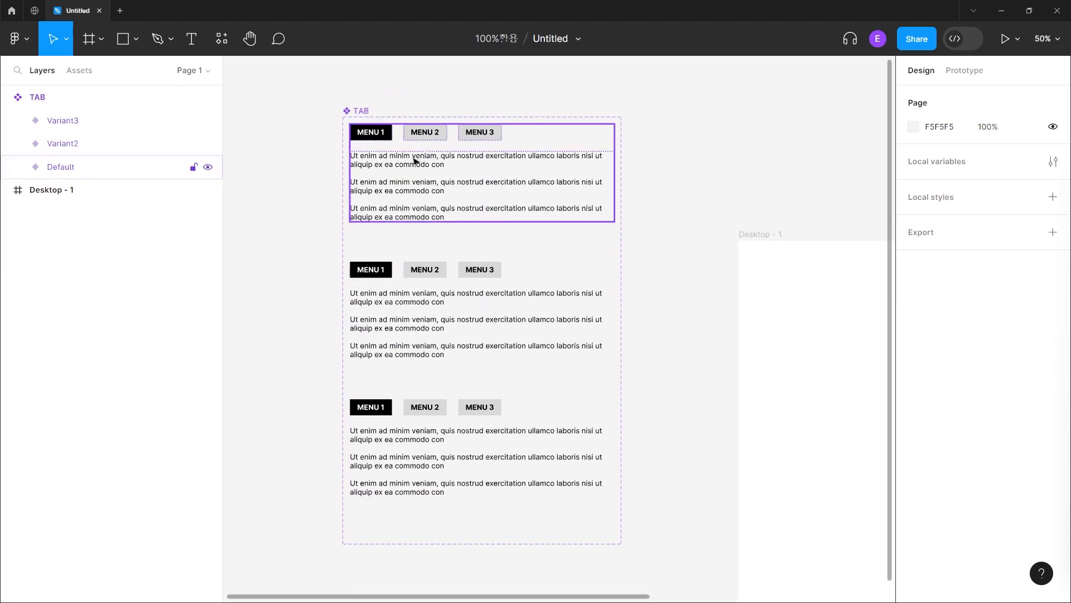
pyautogui.click(379, 271)
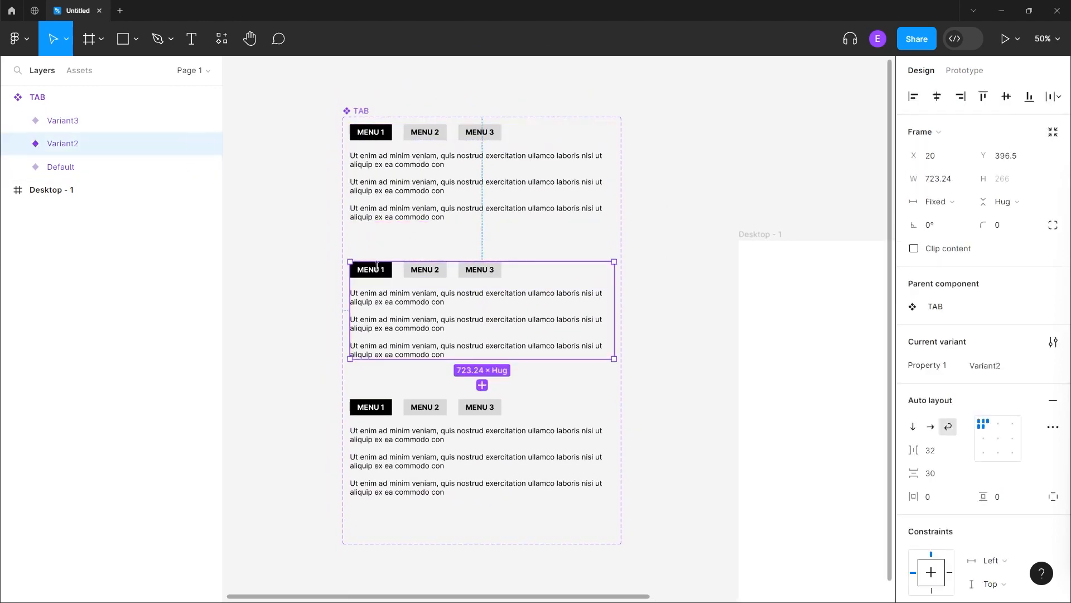
pyautogui.doubleClick(379, 273)
pyautogui.doubleClick(379, 275)
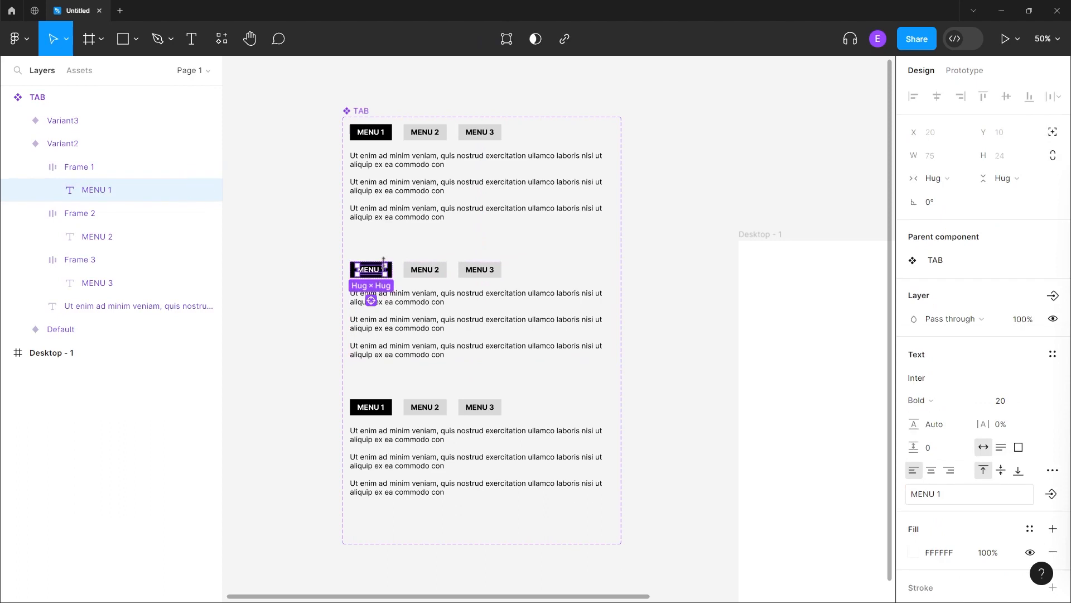
pyautogui.click(445, 273)
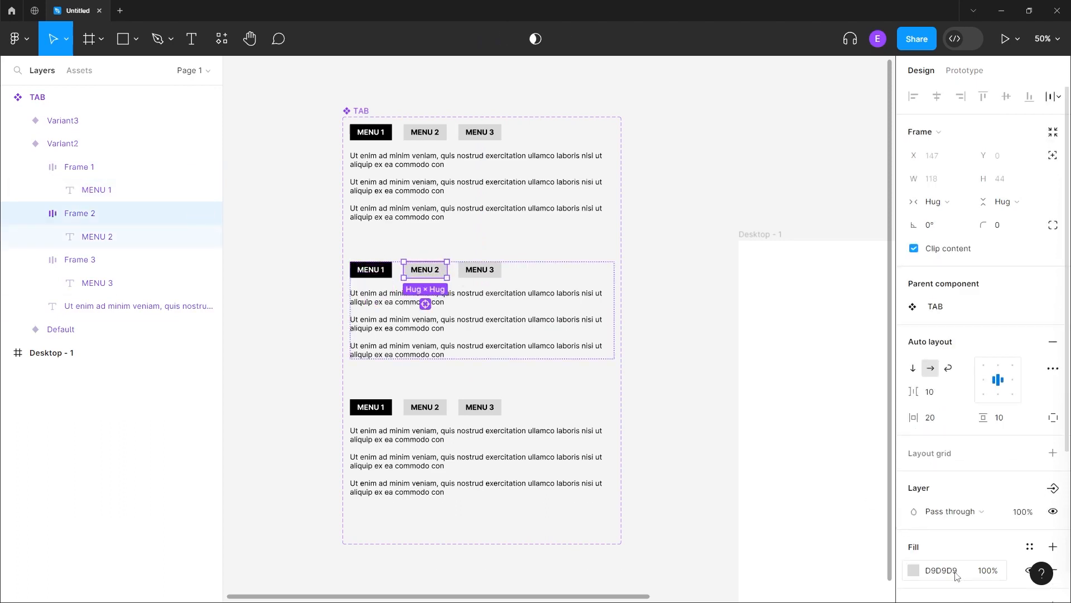
pyautogui.click(389, 274)
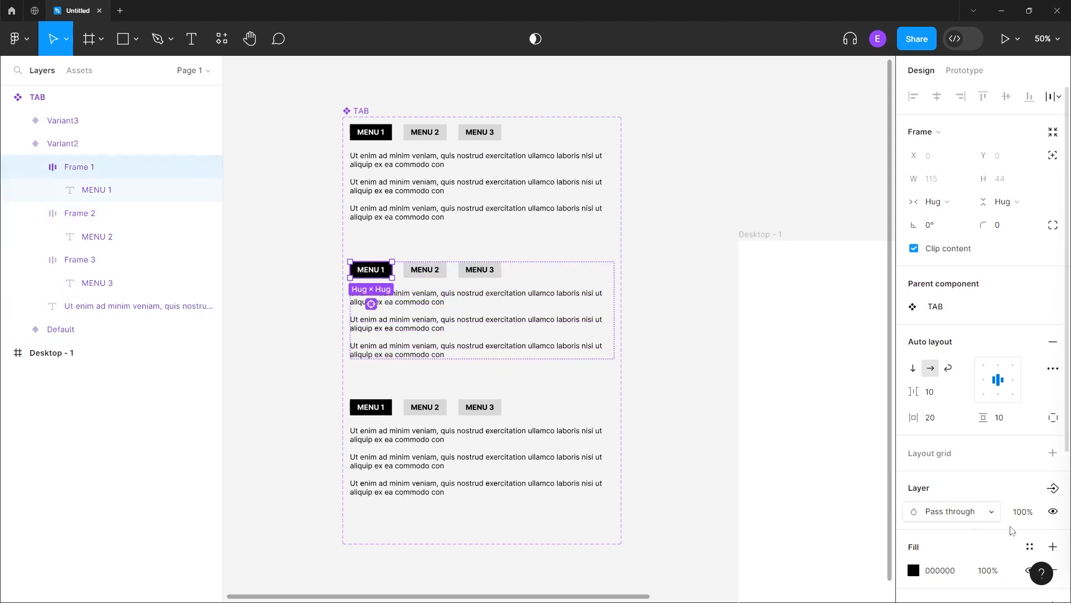
pyautogui.click(913, 570)
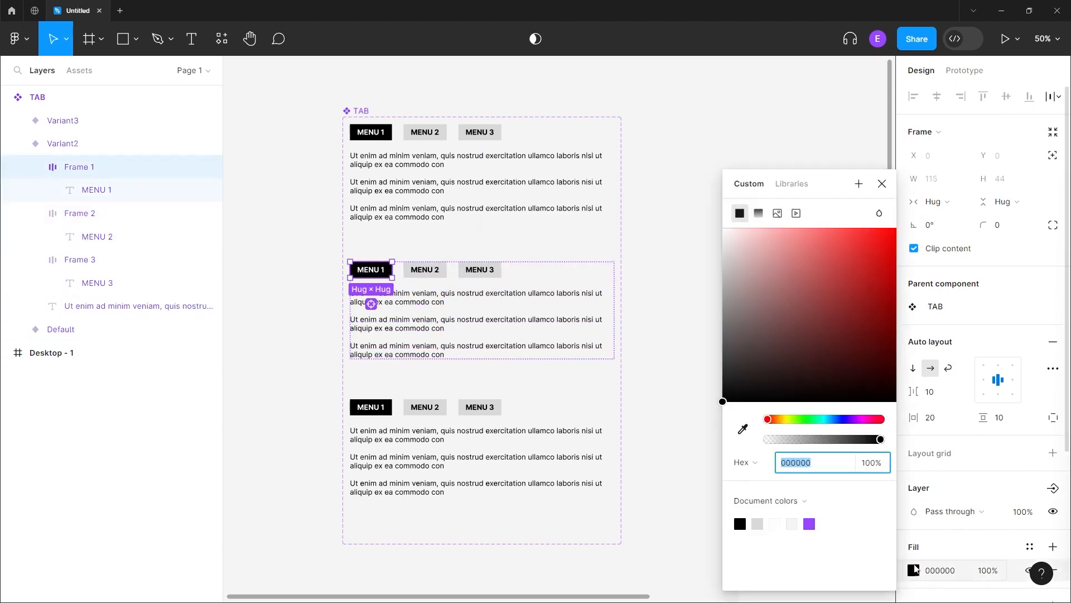
pyautogui.click(757, 524)
pyautogui.doubleClick(379, 275)
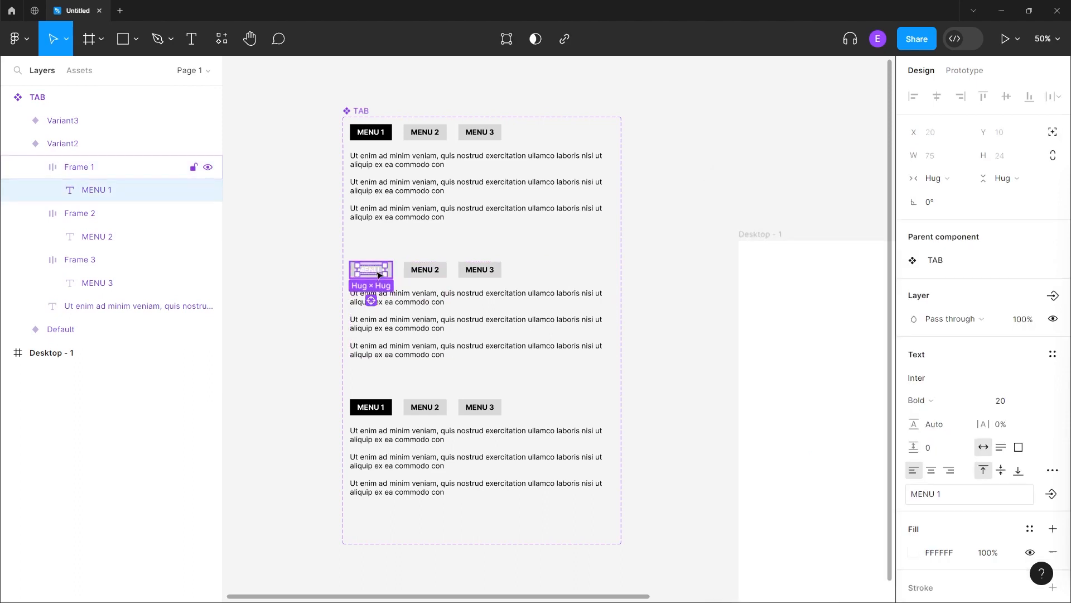
pyautogui.click(915, 552)
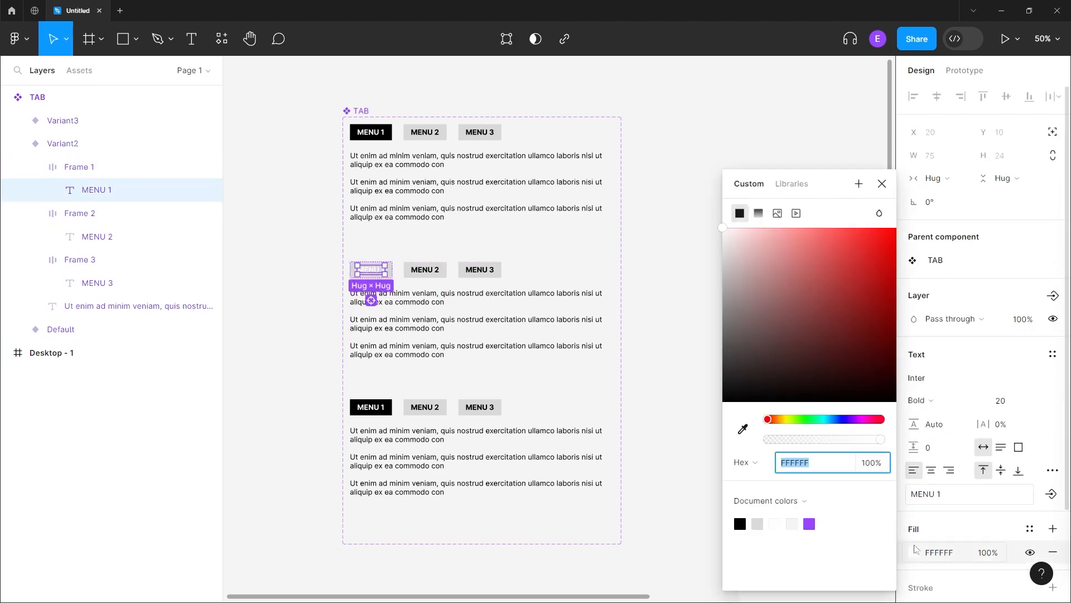
pyautogui.click(740, 524)
# Step: Give the MENU 2 button in the second variant a black 000000 fill and make its label white FFFFFF
pyautogui.click(430, 270)
pyautogui.click(438, 272)
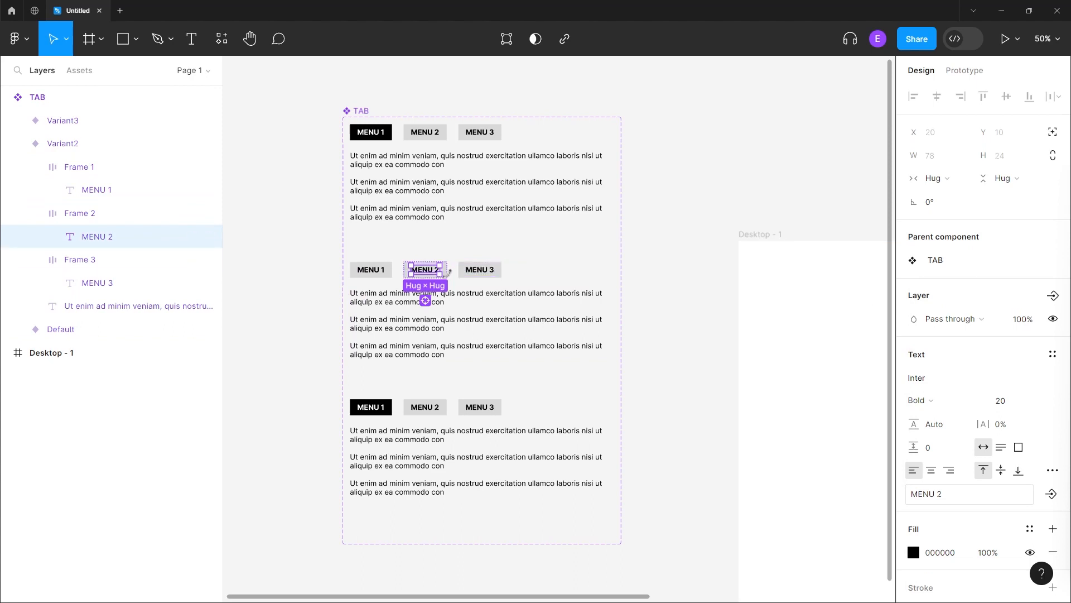
pyautogui.press('Escape')
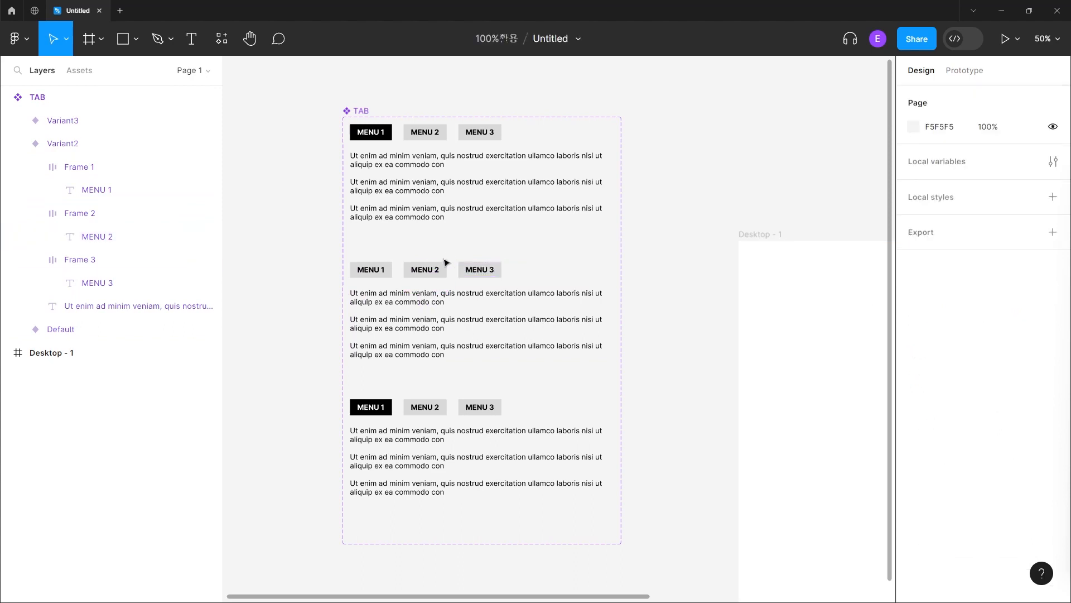
pyautogui.click(431, 268)
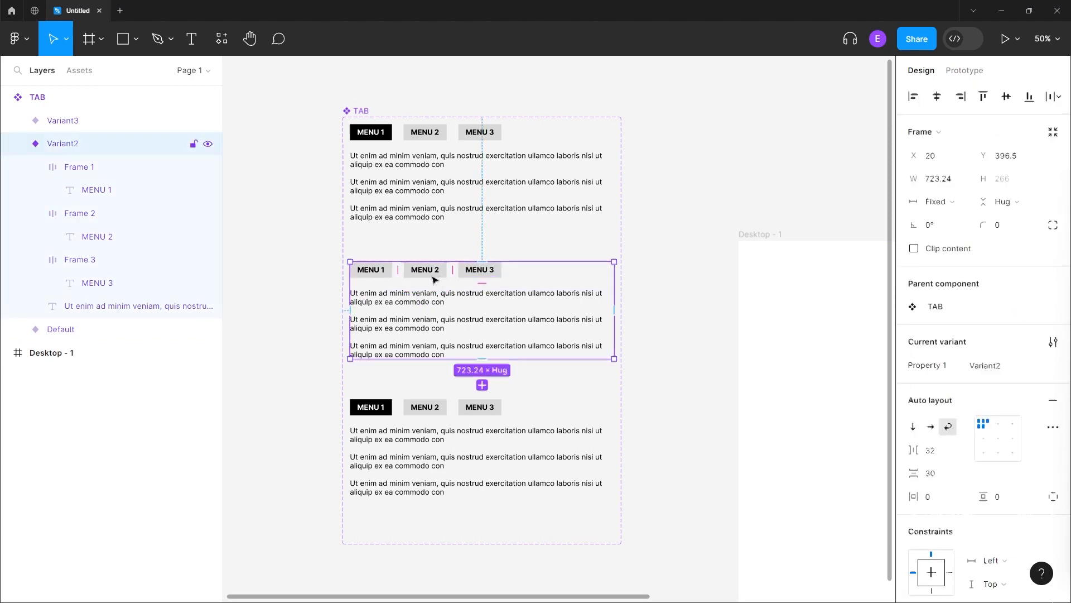
pyautogui.click(438, 273)
pyautogui.scroll(-3, 954, 521)
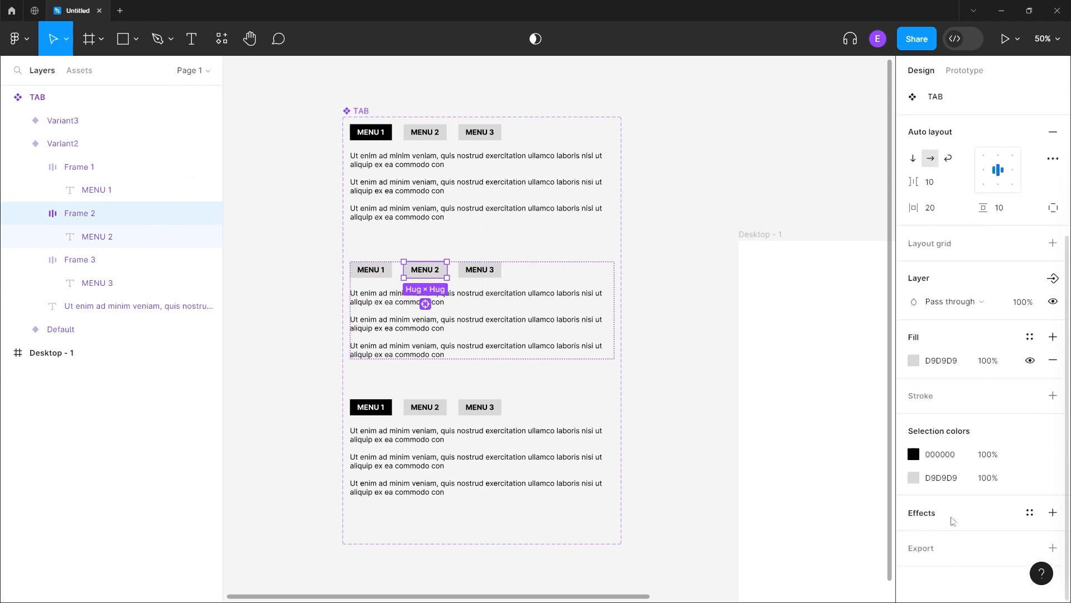
pyautogui.click(913, 361)
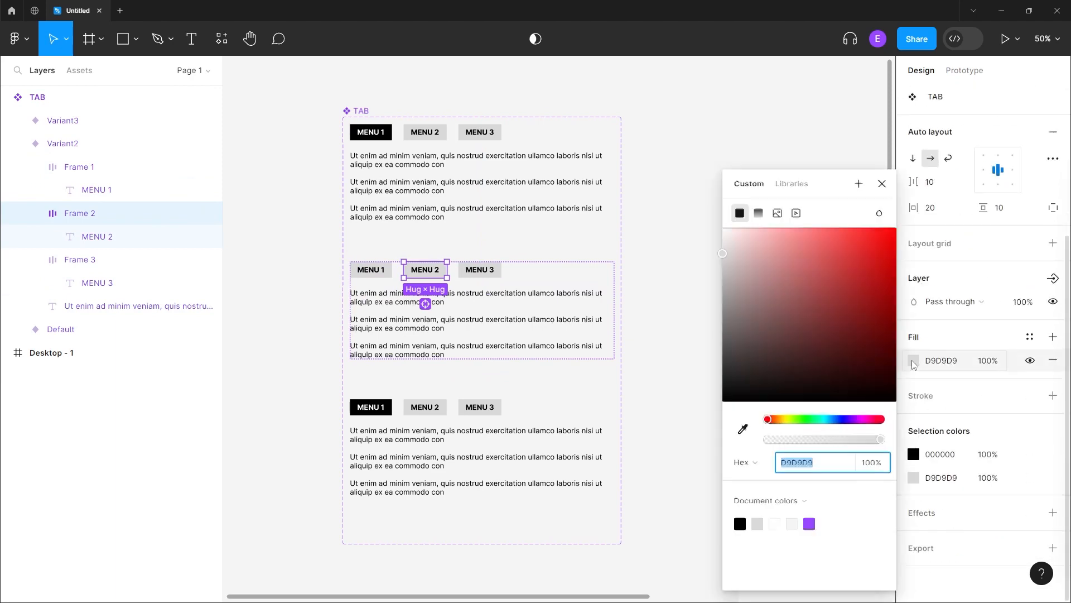
pyautogui.click(740, 523)
pyautogui.doubleClick(431, 275)
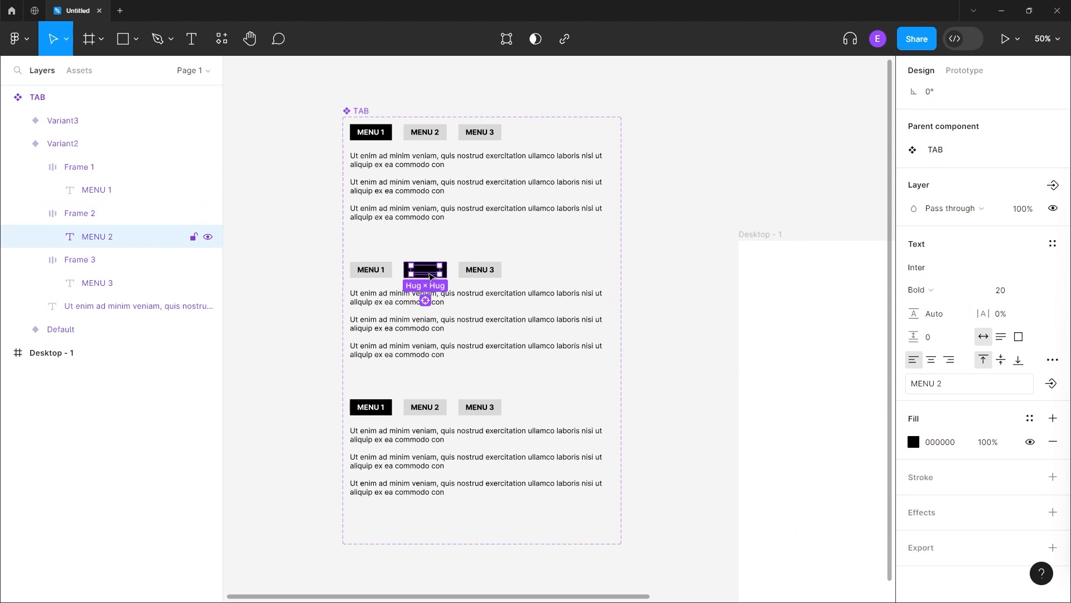
pyautogui.click(914, 441)
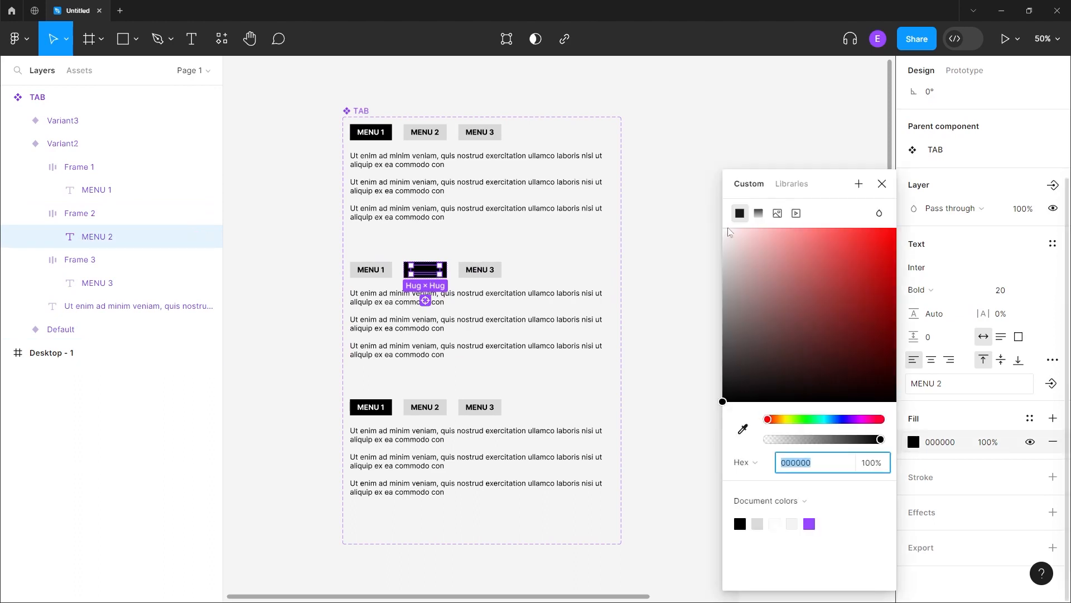
pyautogui.click(775, 524)
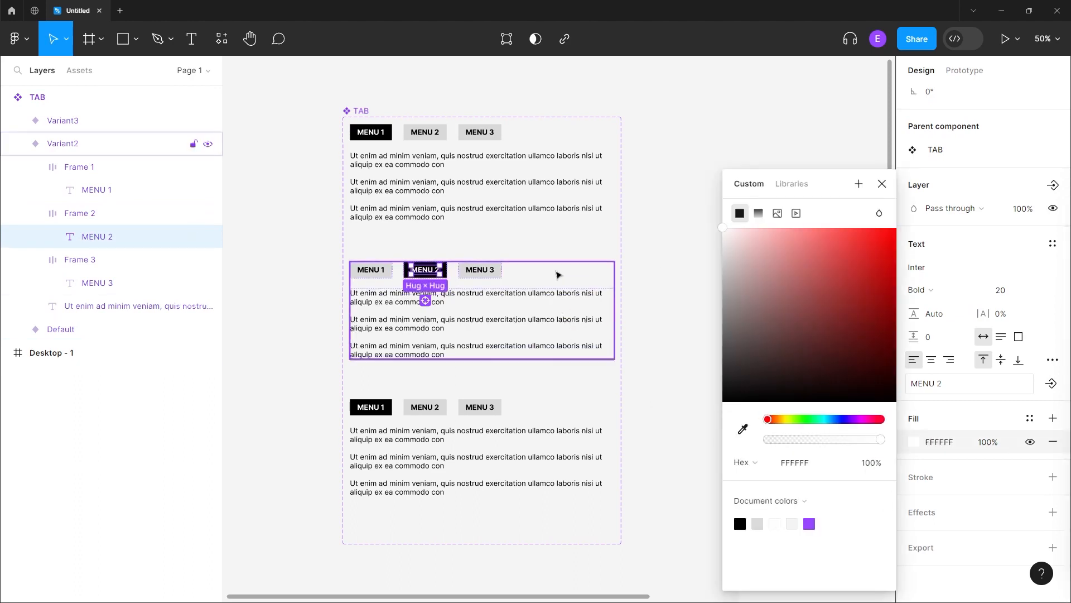
# Step: Give the MENU 1 button in the third variant a light grey D9D9D9 fill and make its label black 000000
pyautogui.click(636, 265)
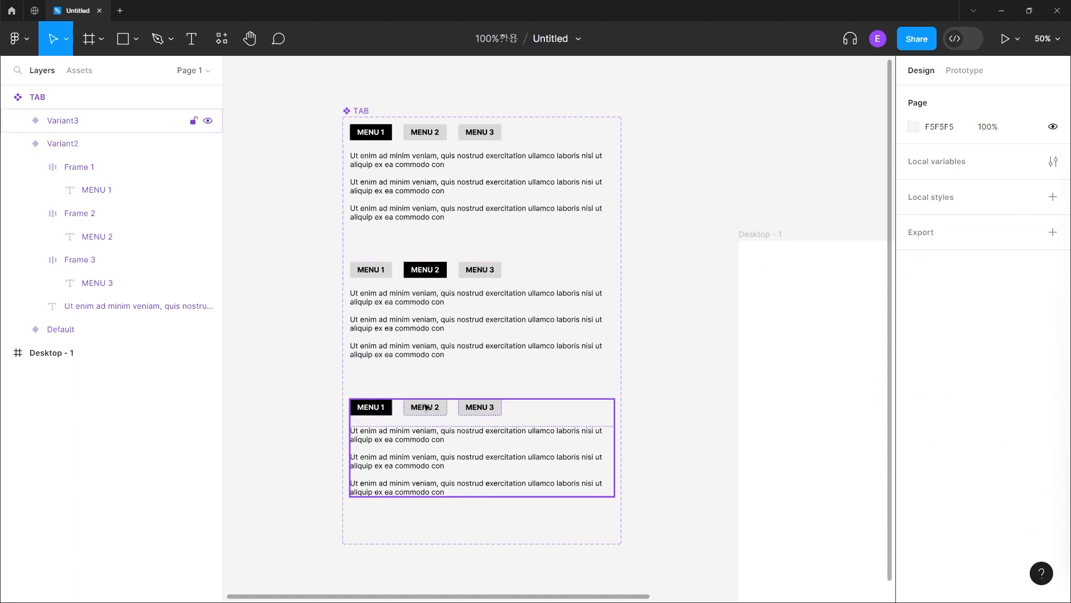
pyautogui.doubleClick(383, 410)
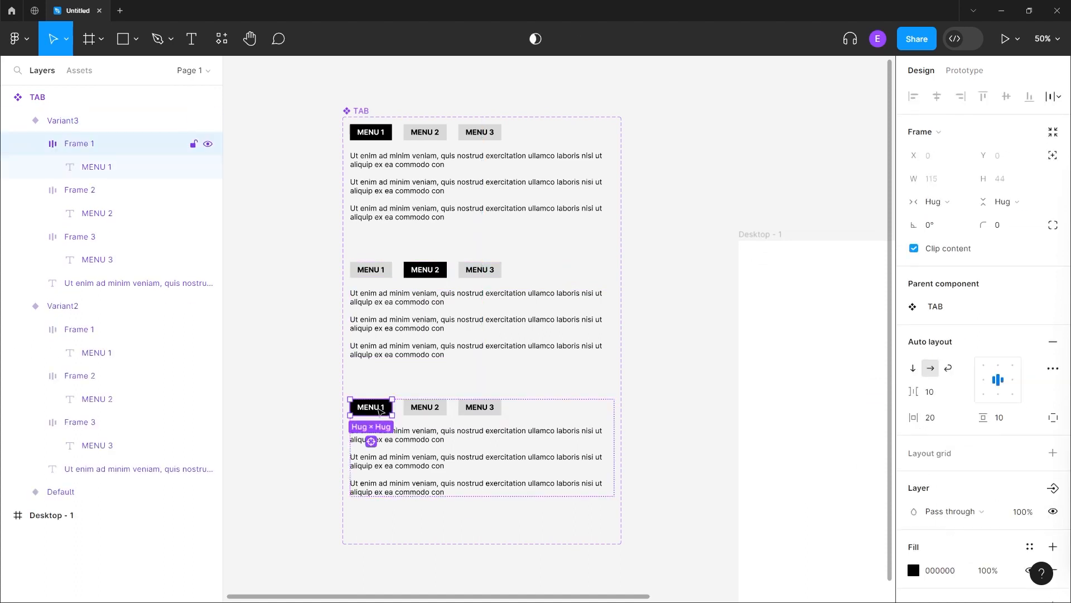
pyautogui.scroll(-3, 931, 555)
pyautogui.click(913, 403)
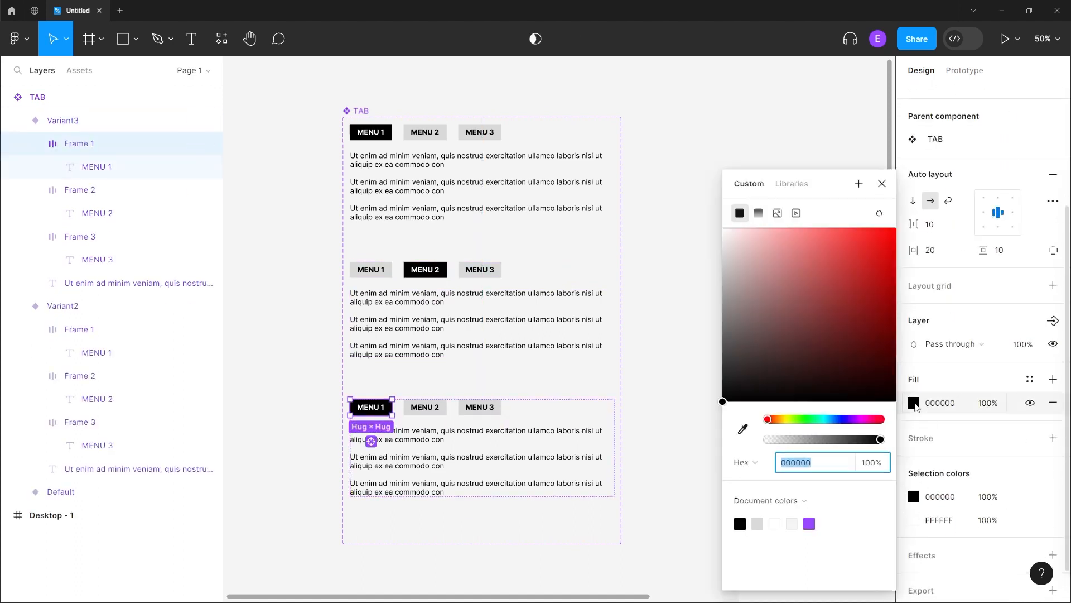
pyautogui.click(757, 524)
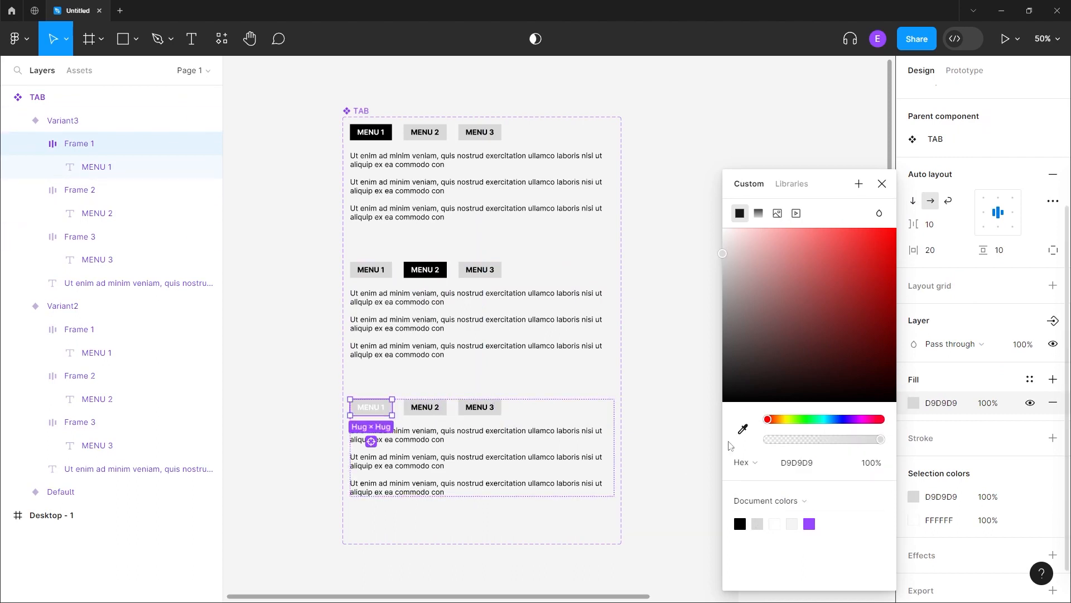
pyautogui.doubleClick(371, 411)
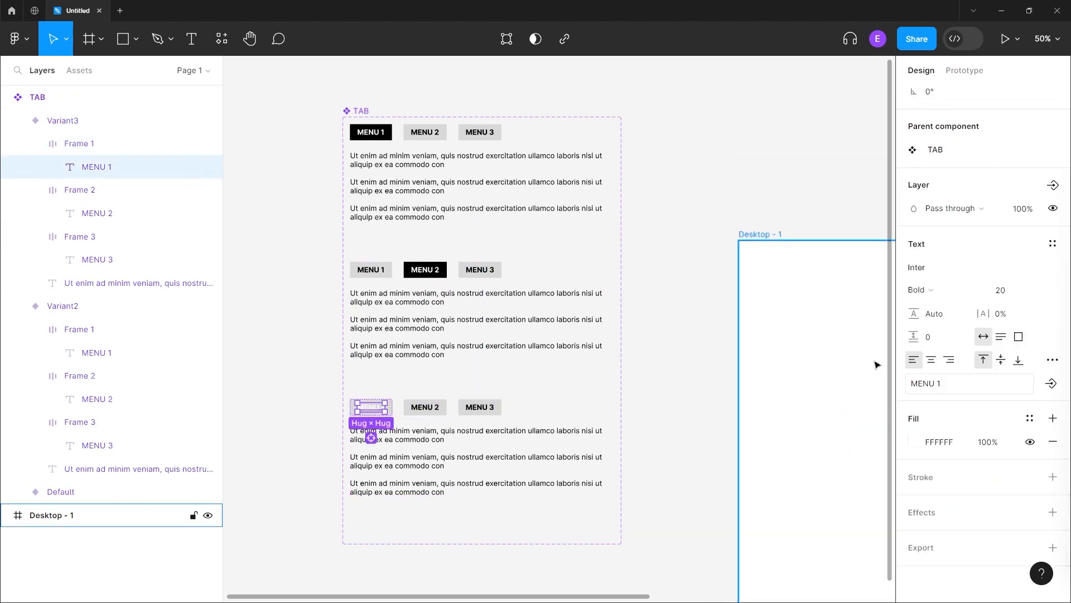
pyautogui.click(914, 443)
pyautogui.moveTo(758, 290); pyautogui.dragTo(691, 445)
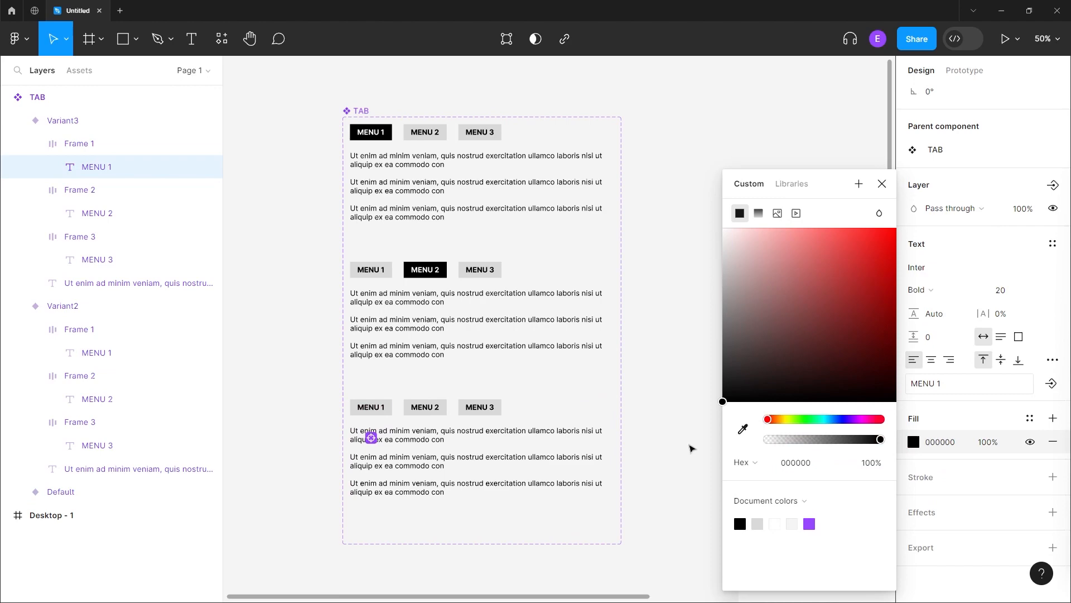
# Step: Give the MENU 3 button in the third variant a black fill and make its label white FFFFFF
pyautogui.click(430, 411)
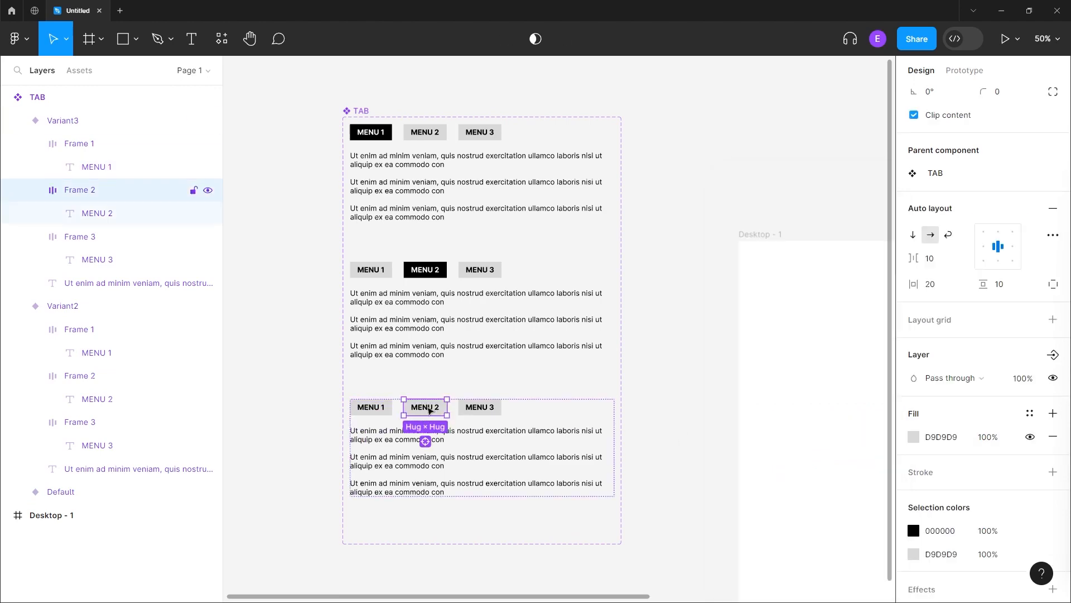
pyautogui.click(479, 407)
pyautogui.scroll(-5, 865, 447)
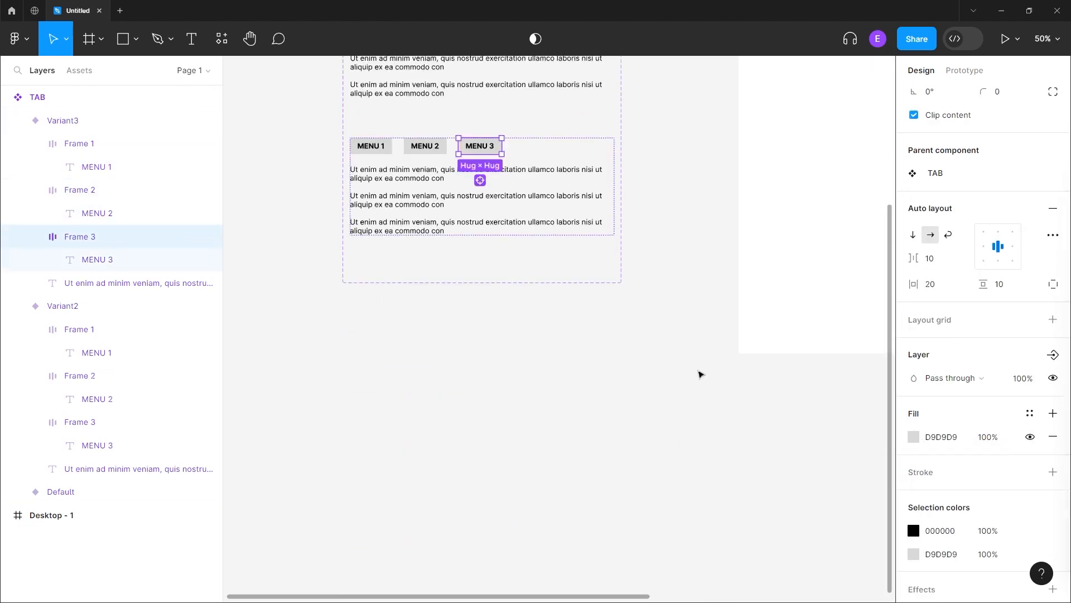
pyautogui.scroll(5, 704, 372)
pyautogui.click(914, 437)
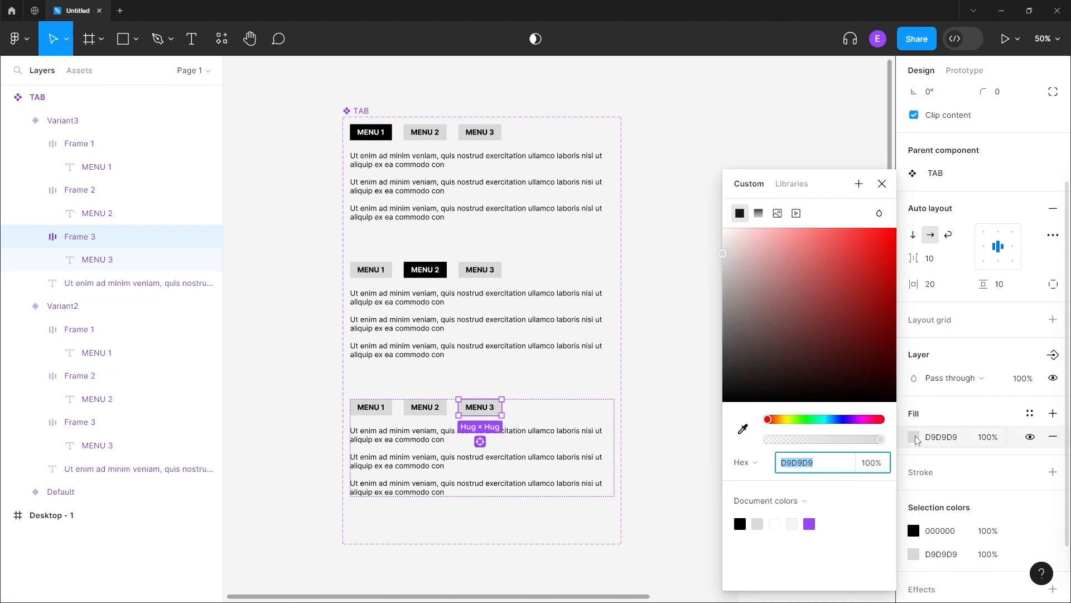
pyautogui.click(746, 517)
pyautogui.doubleClick(489, 412)
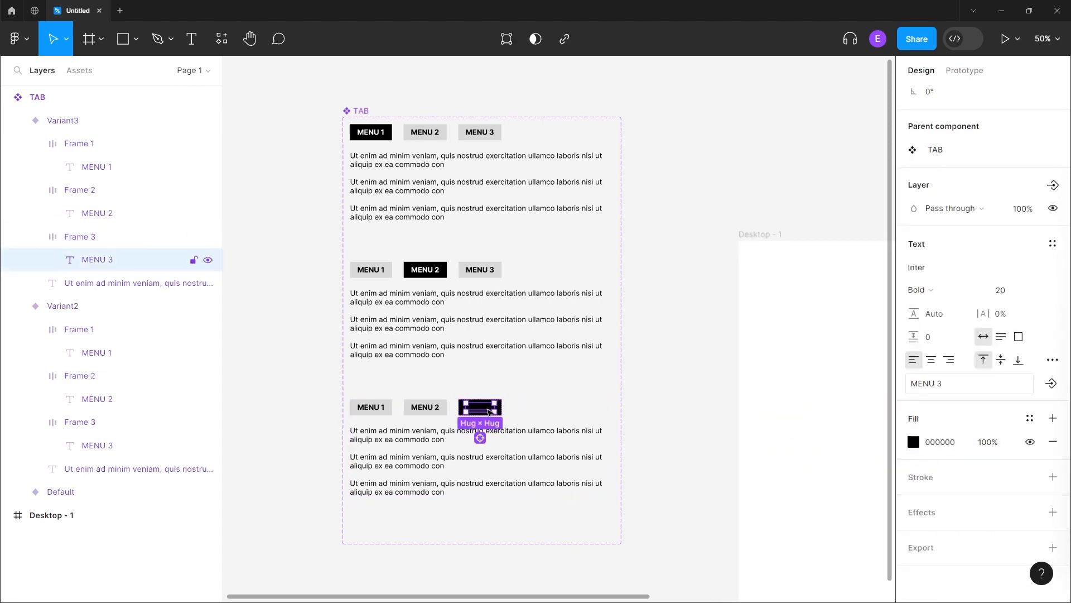
pyautogui.click(914, 442)
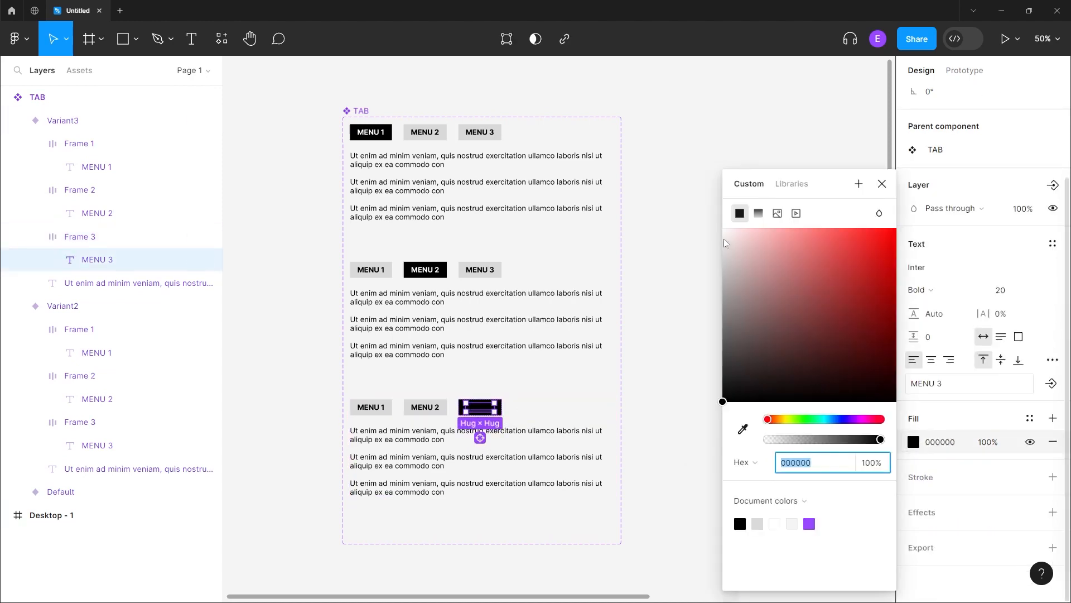
pyautogui.click(775, 523)
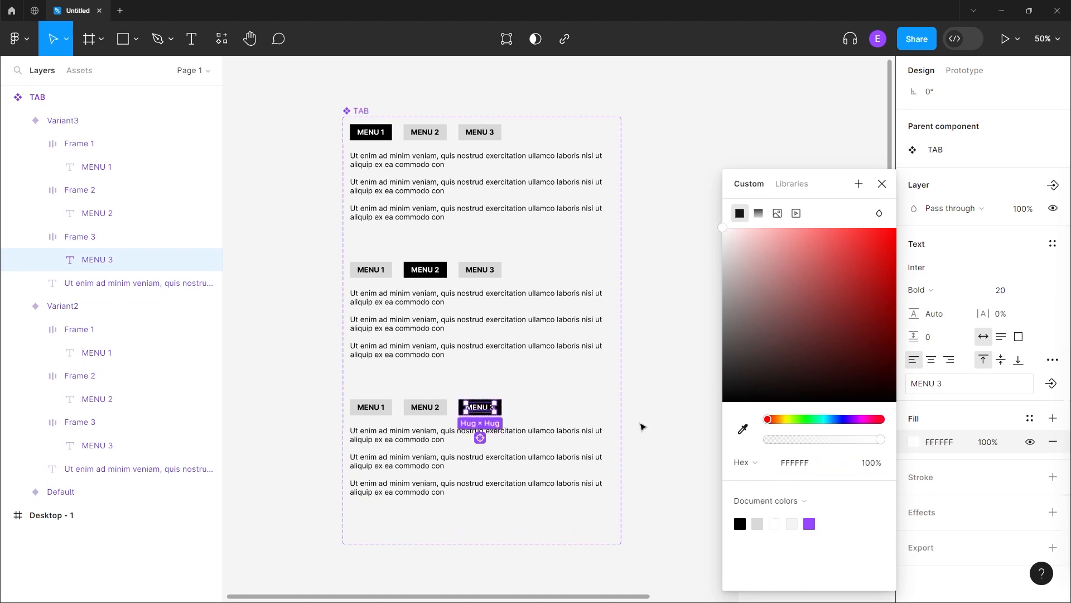
pyautogui.click(668, 344)
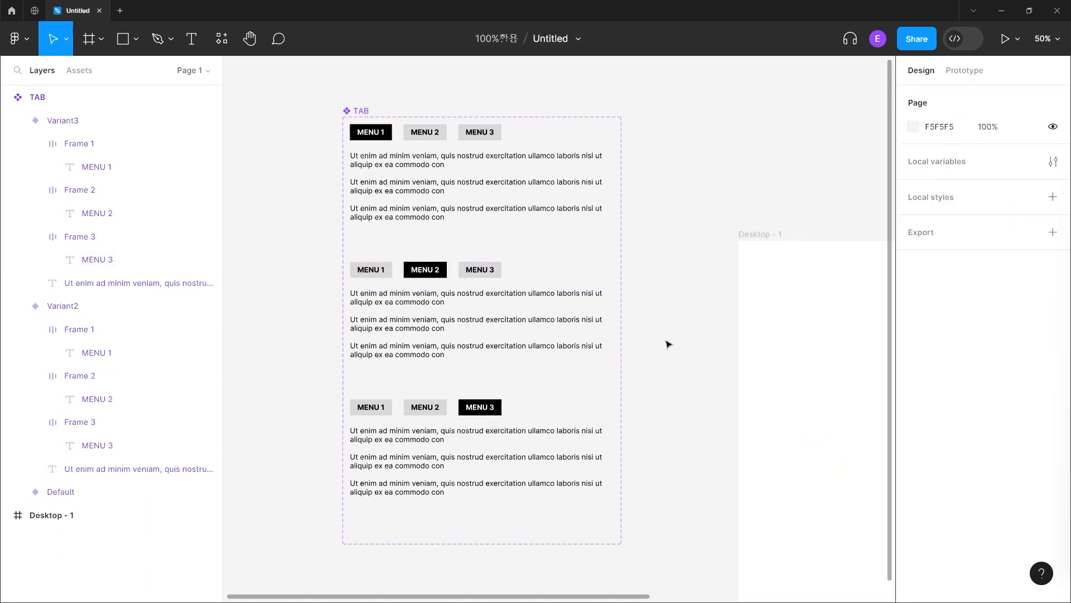
# Step: Cut the second variant's placeholder text down to one paragraph ending in "commodo"
pyautogui.doubleClick(456, 192)
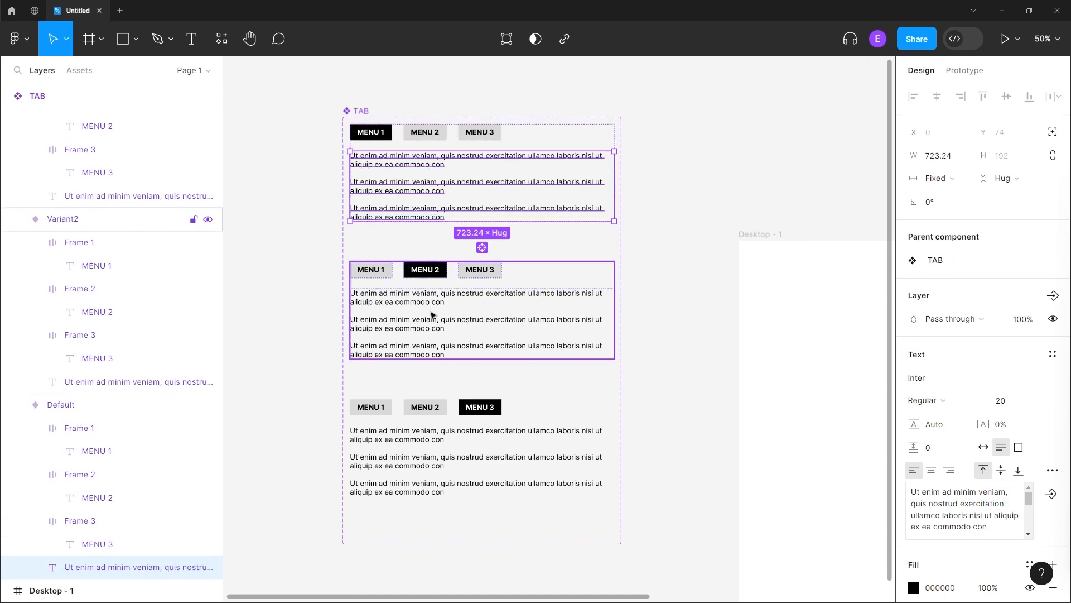
pyautogui.click(447, 305)
pyautogui.press('Escape')
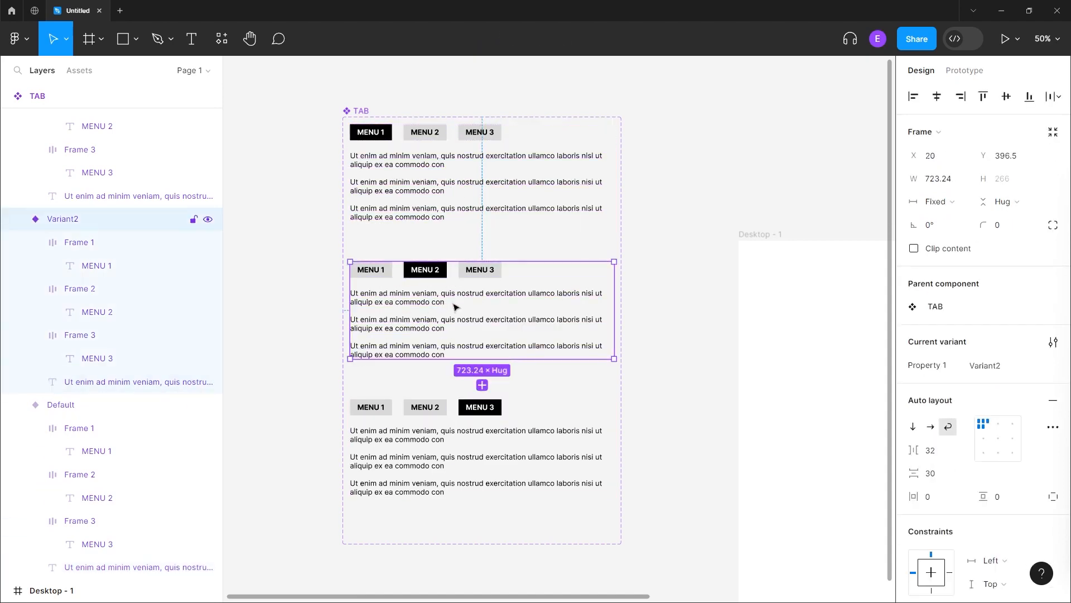
pyautogui.click(450, 304)
pyautogui.doubleClick(448, 302)
pyautogui.moveTo(432, 302); pyautogui.dragTo(446, 355)
pyautogui.press('BackSpace')
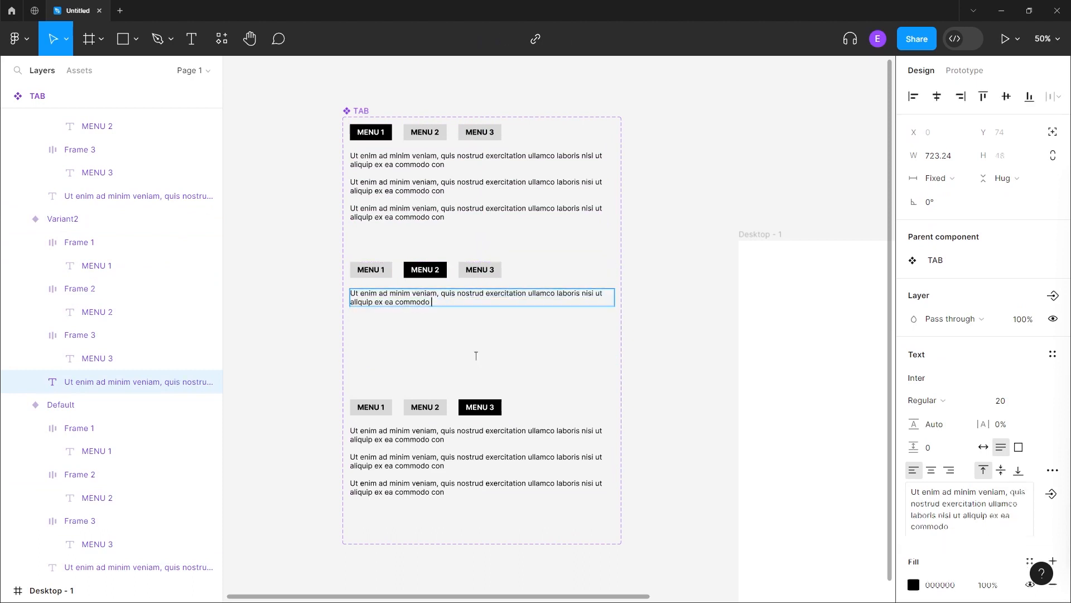
# Step: Delete the third paragraph of the placeholder text in the third variant, keeping the first two
pyautogui.click(466, 457)
pyautogui.tripleClick(464, 494)
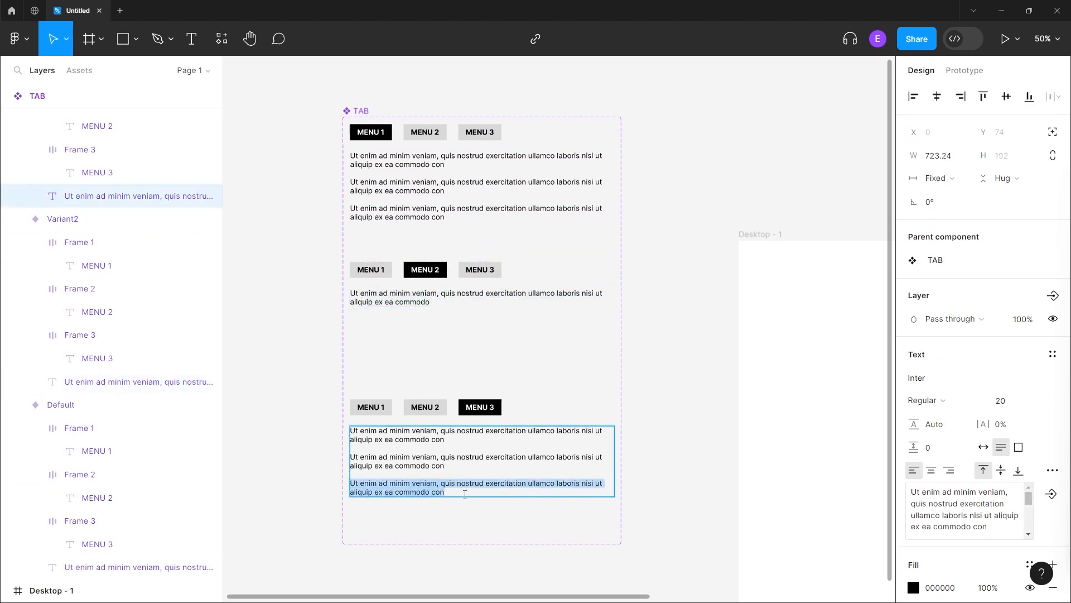
pyautogui.press('BackSpace')
pyautogui.press('BackSpace')
pyautogui.press('Escape')
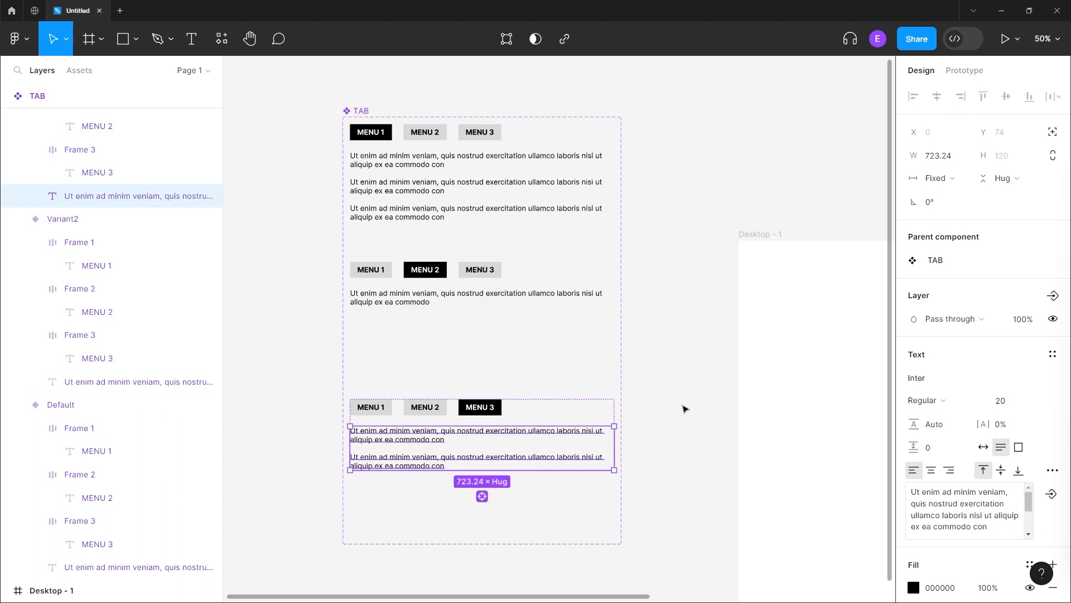
pyautogui.click(483, 194)
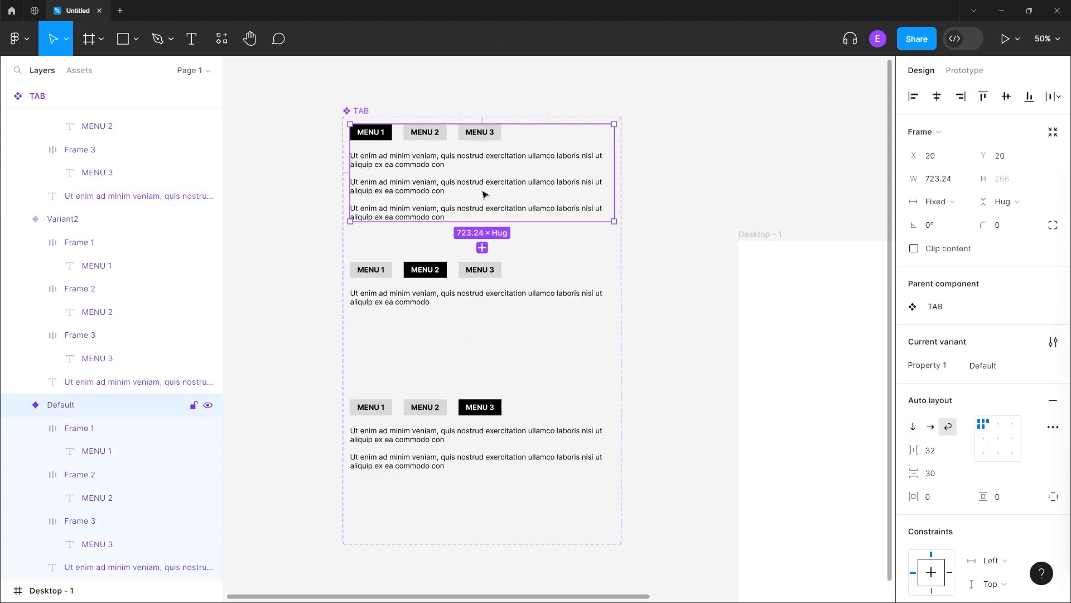
pyautogui.click(442, 289)
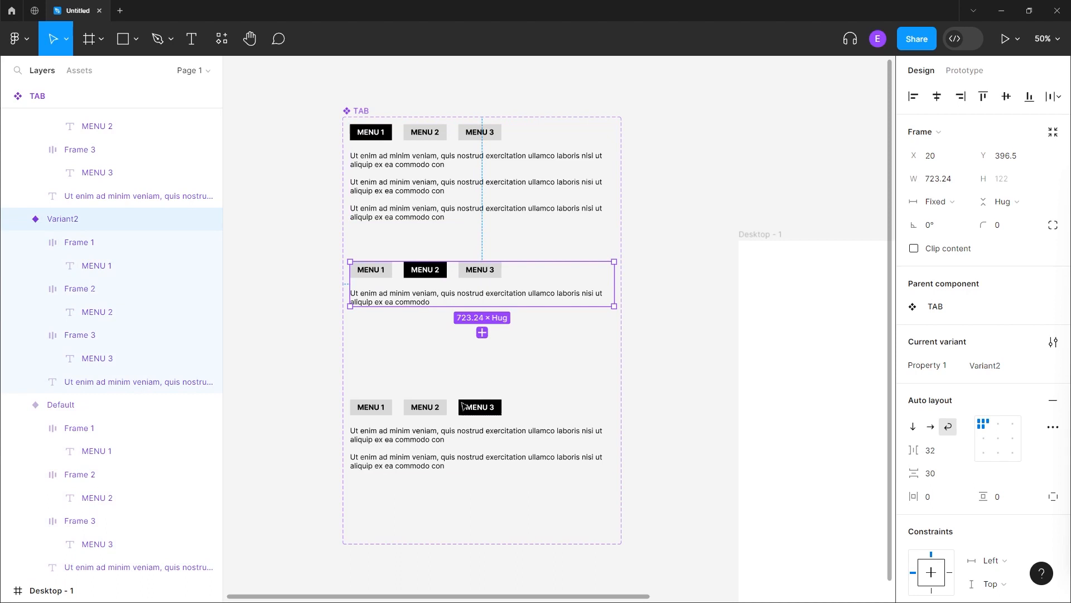
pyautogui.click(437, 433)
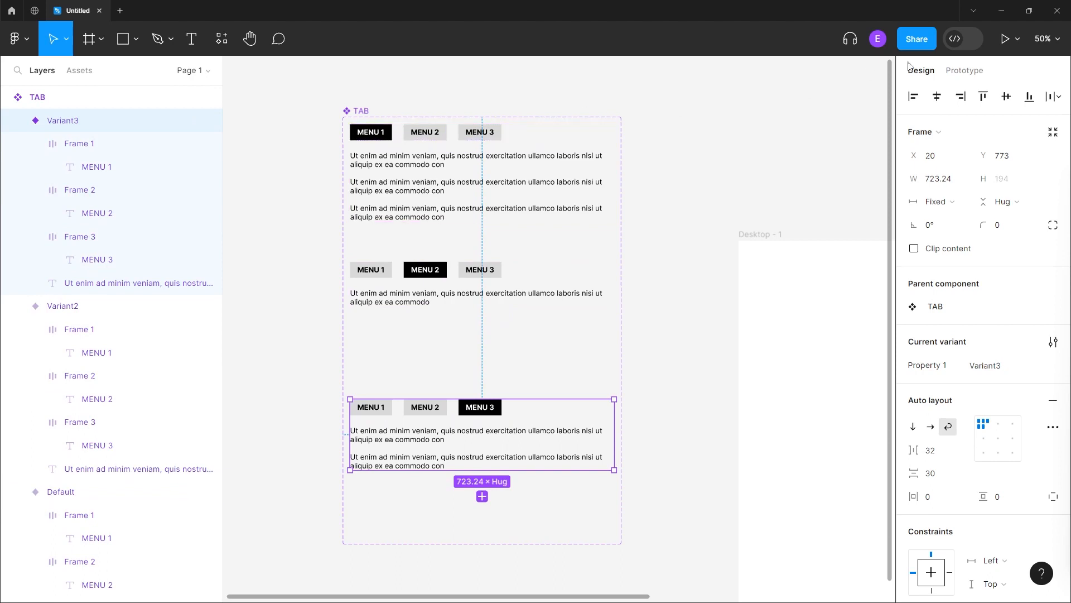
# Step: Add an on-click prototype interaction from MENU 2 in the Default variant that changes to Variant2 instantly
pyautogui.click(968, 72)
pyautogui.moveTo(937, 54); pyautogui.dragTo(998, 84)
pyautogui.press('Escape')
pyautogui.click(438, 133)
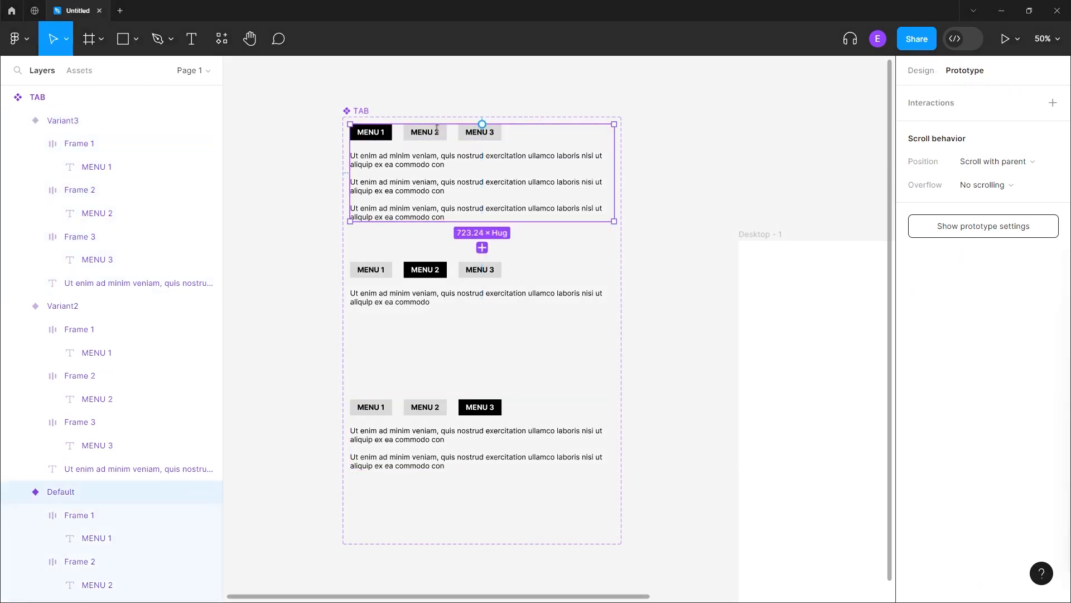
pyautogui.click(443, 132)
pyautogui.moveTo(447, 132); pyautogui.dragTo(493, 274)
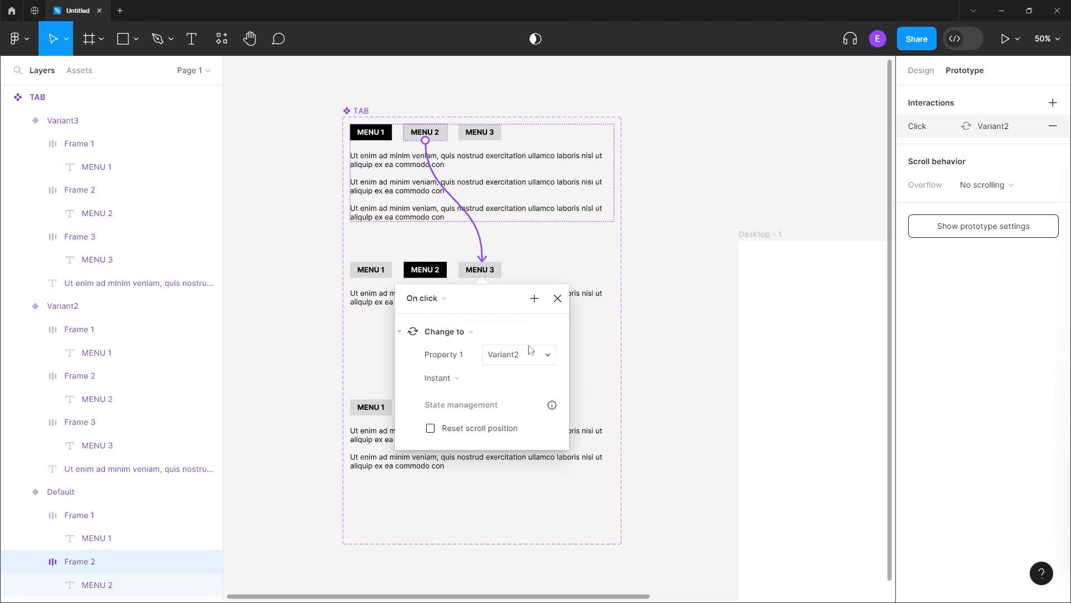
# Step: In Variant2, add on-click Change to interactions linking MENU 1 to Default and MENU 3 to Variant3
pyautogui.click(373, 283)
pyautogui.moveTo(28, 308); pyautogui.dragTo(120, 333)
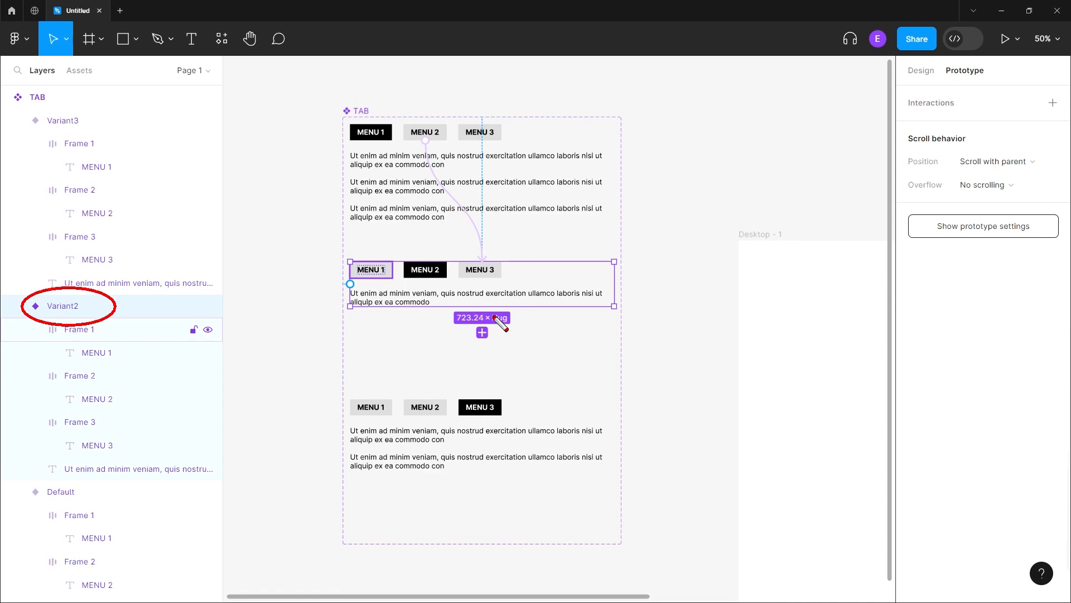
pyautogui.click(376, 273)
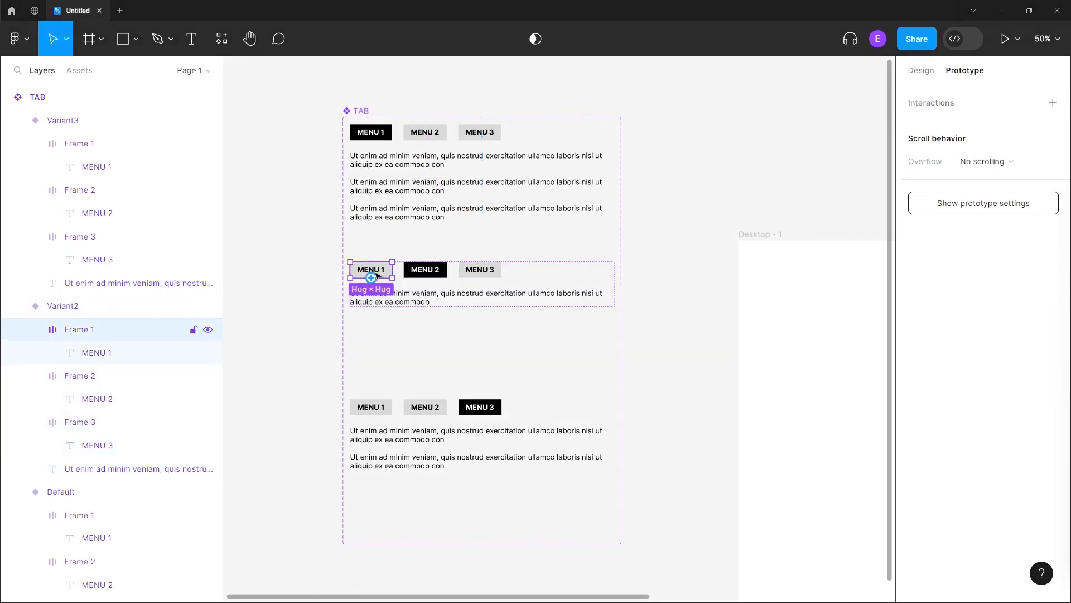
pyautogui.moveTo(372, 278); pyautogui.dragTo(421, 211)
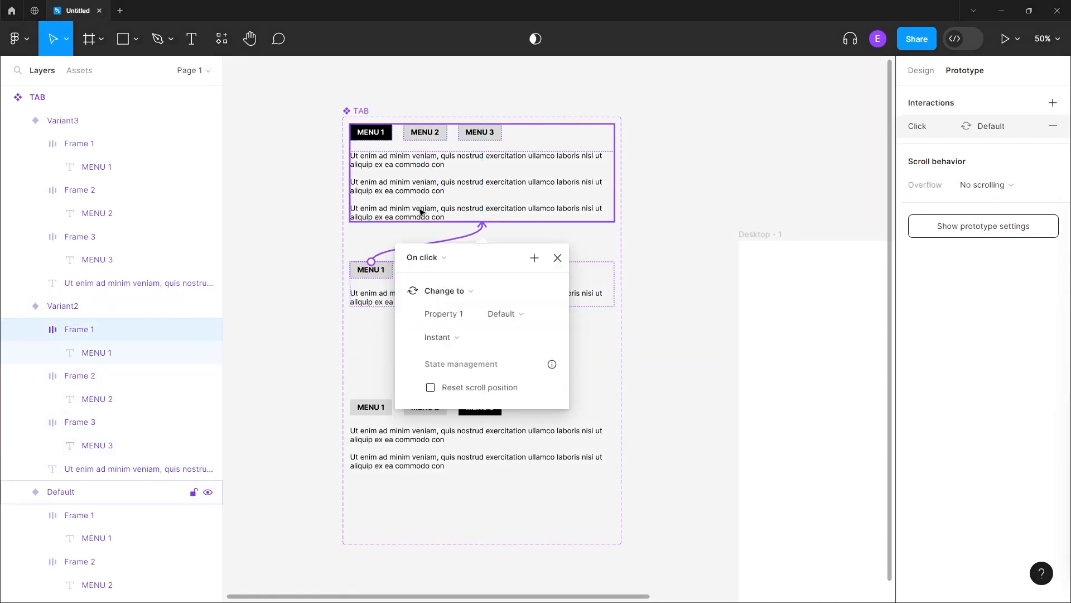
pyautogui.click(587, 239)
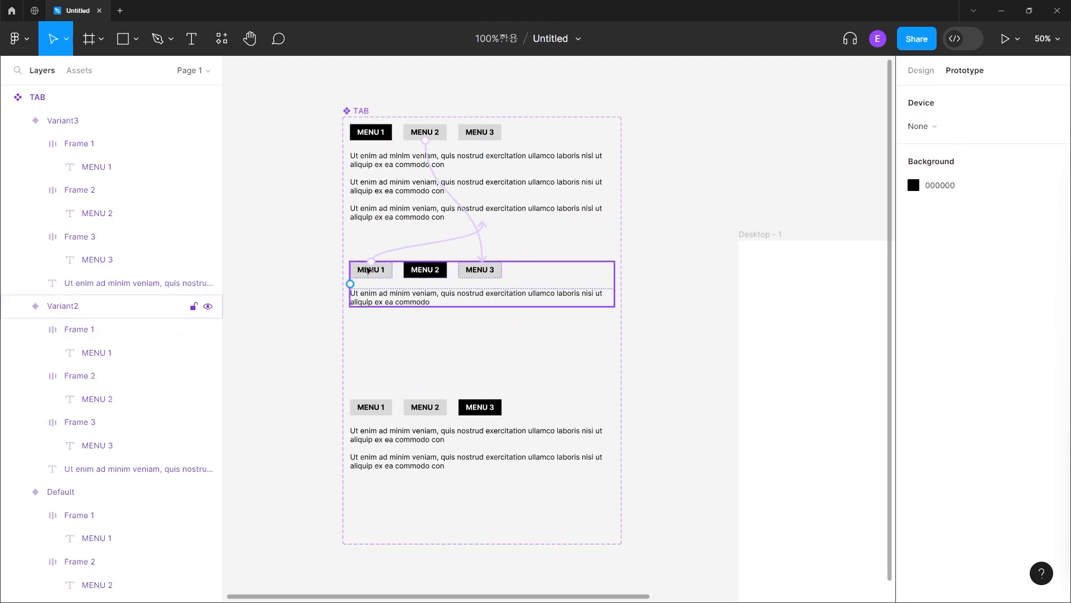
pyautogui.click(478, 275)
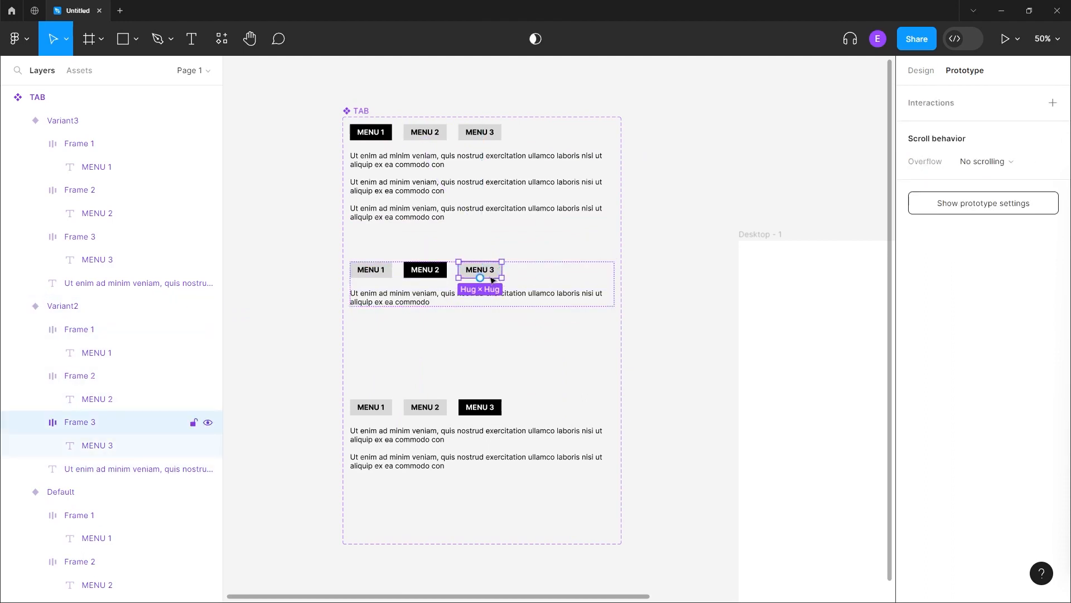
pyautogui.moveTo(501, 270); pyautogui.dragTo(496, 408)
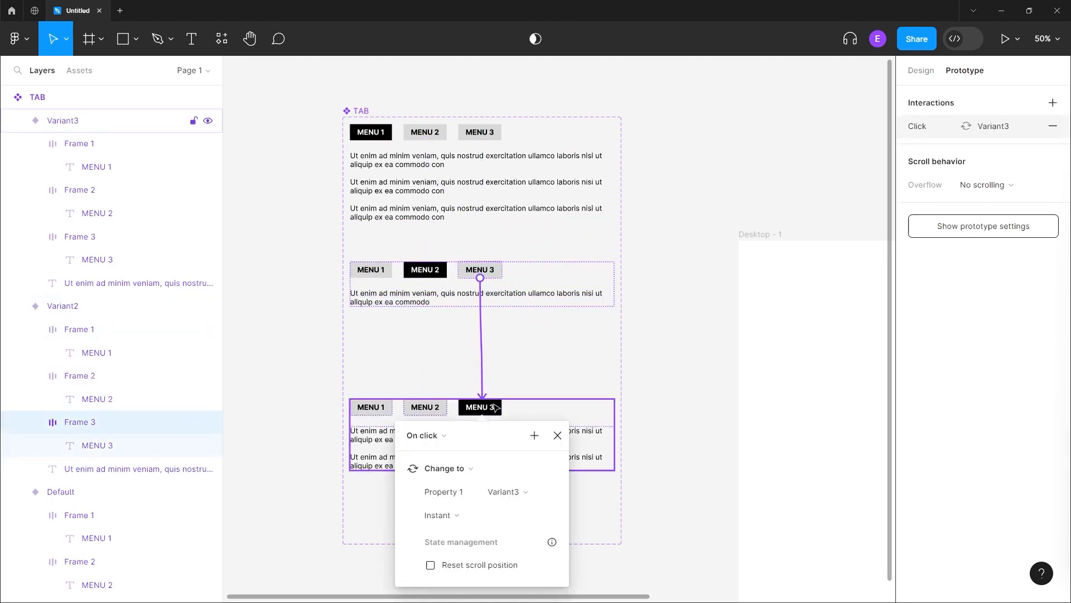
# Step: In Variant3, add on-click Change to interactions linking MENU 2 to Variant2 and MENU 1 to Default
pyautogui.click(428, 406)
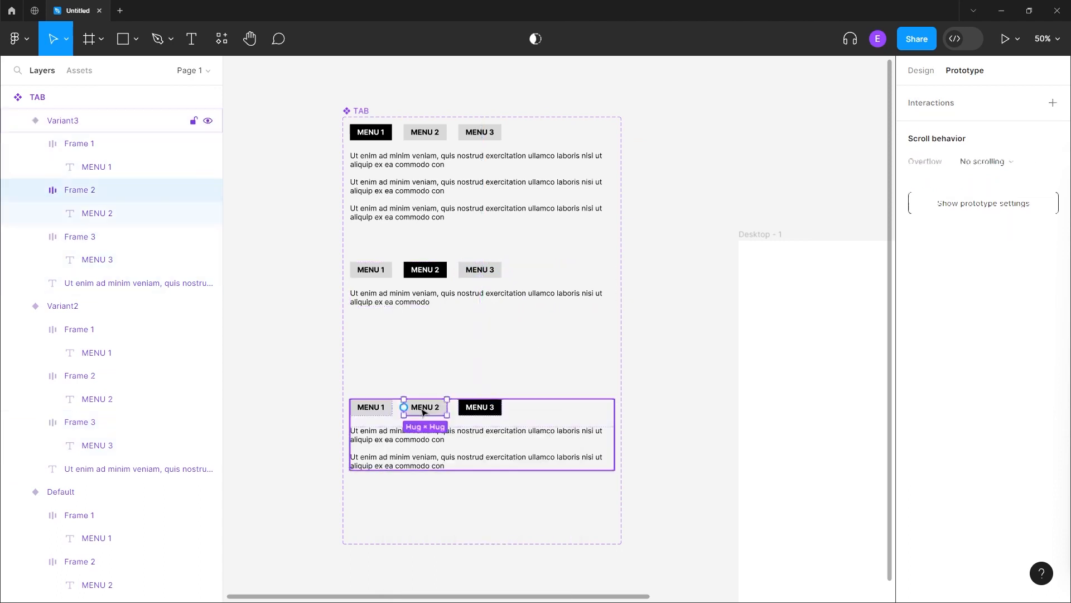
pyautogui.moveTo(425, 399); pyautogui.dragTo(450, 297)
pyautogui.click(376, 410)
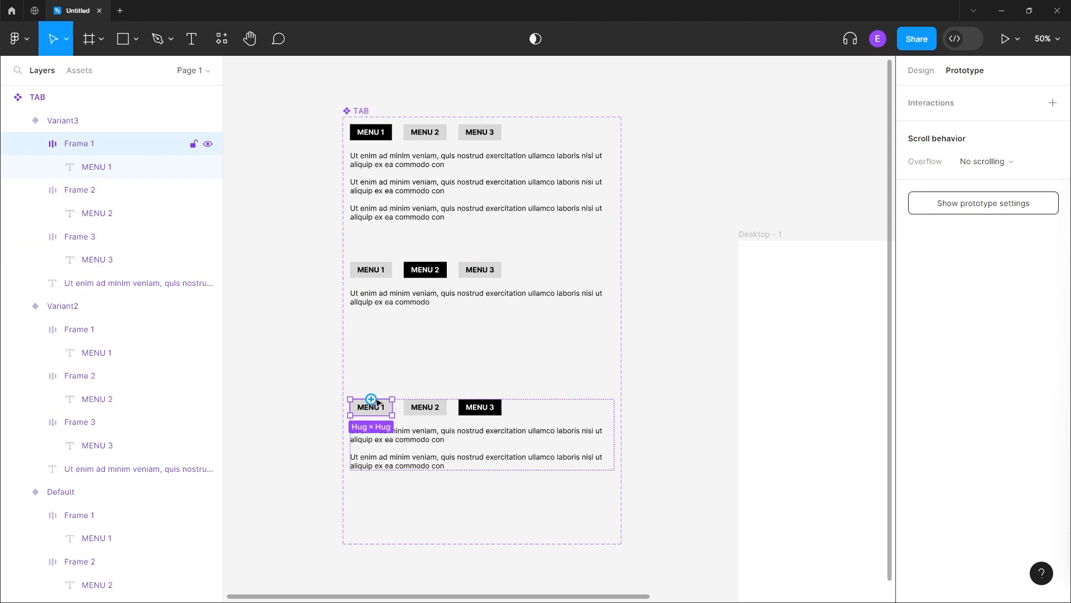
pyautogui.moveTo(375, 400); pyautogui.dragTo(389, 189)
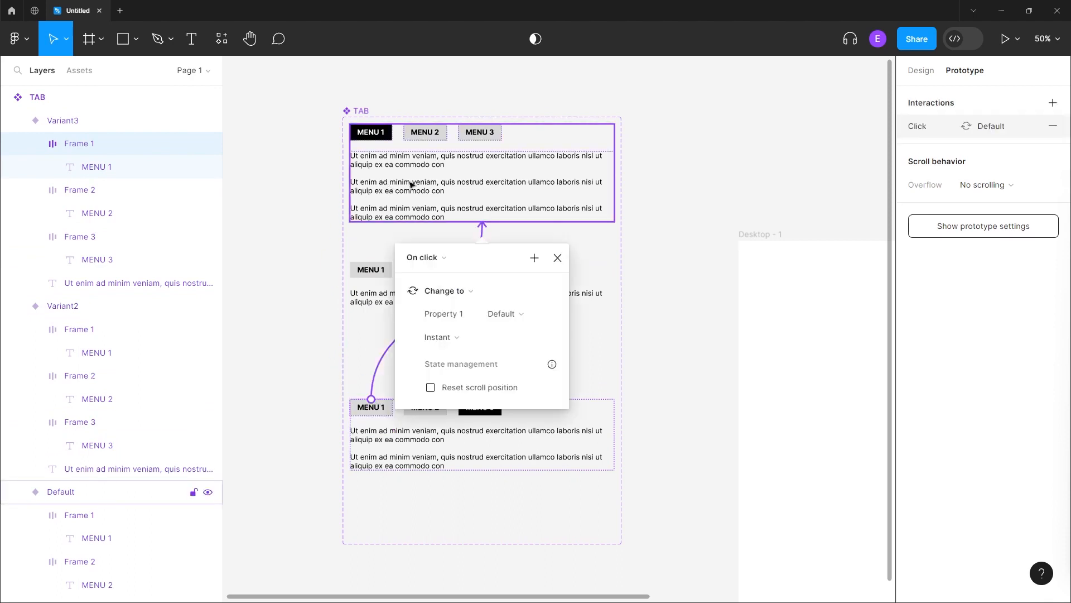
# Step: Add an on-click interaction from MENU 3 in the Default variant that changes to Variant3
pyautogui.click(496, 132)
pyautogui.click(498, 133)
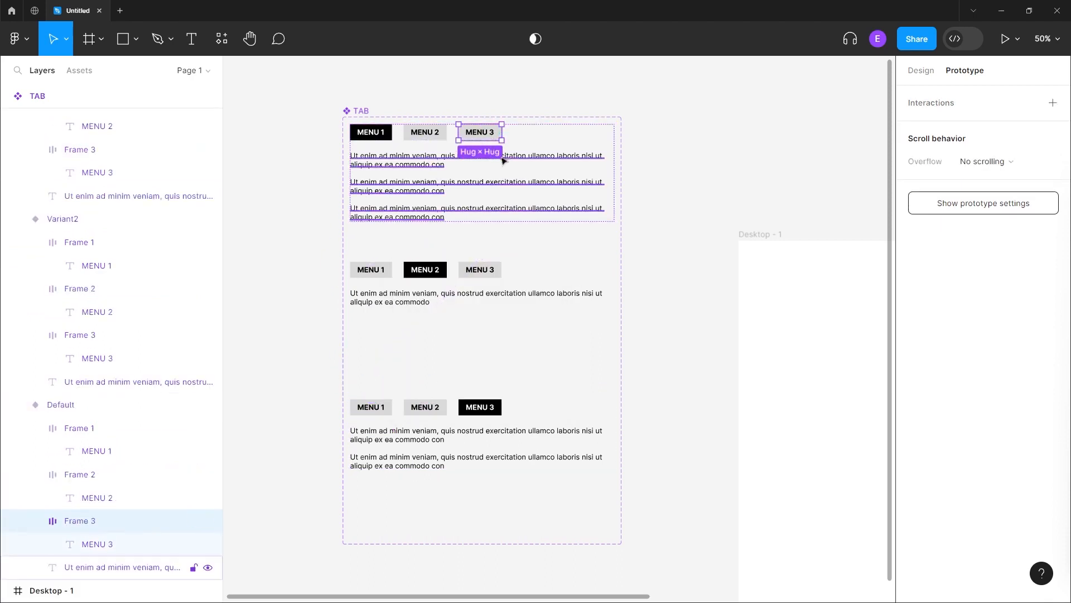
pyautogui.moveTo(502, 132); pyautogui.dragTo(561, 427)
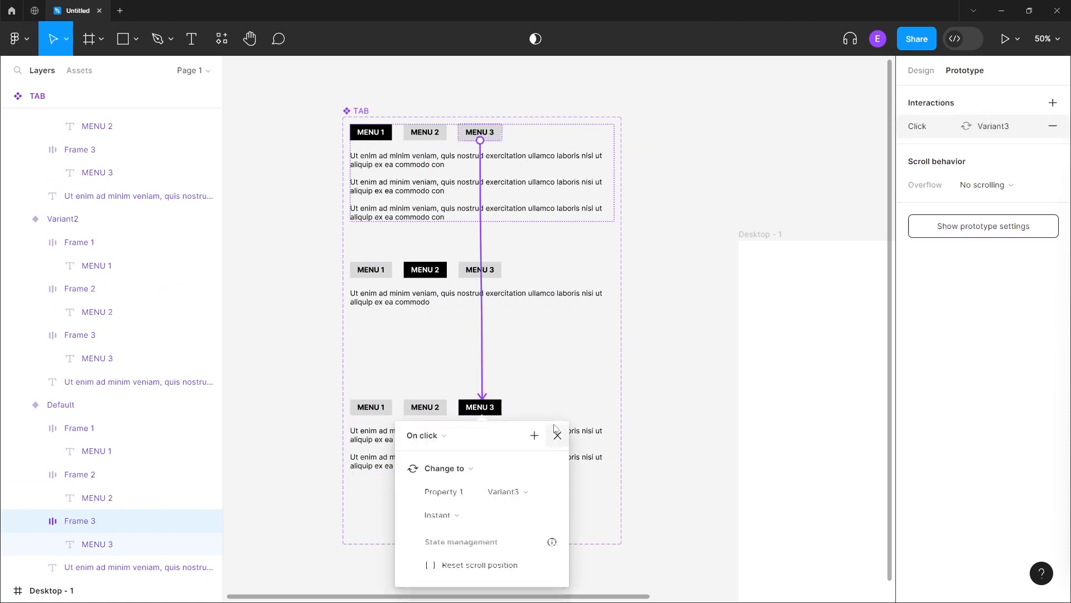
pyautogui.click(684, 317)
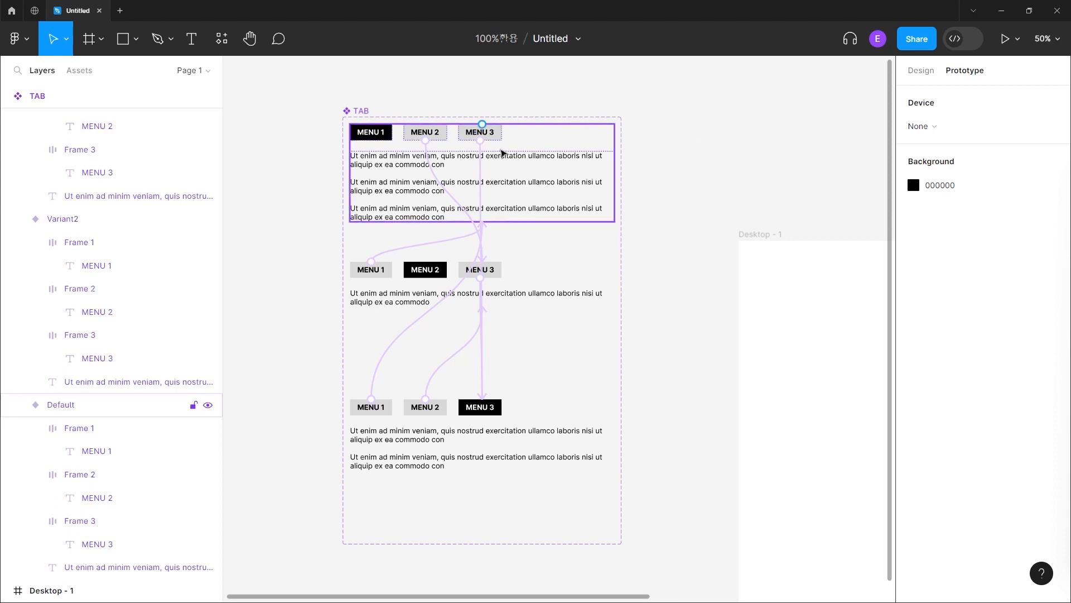
# Step: Place an instance of the TAB component's Default variant in the upper part of the Desktop - 1 frame
pyautogui.click(538, 184)
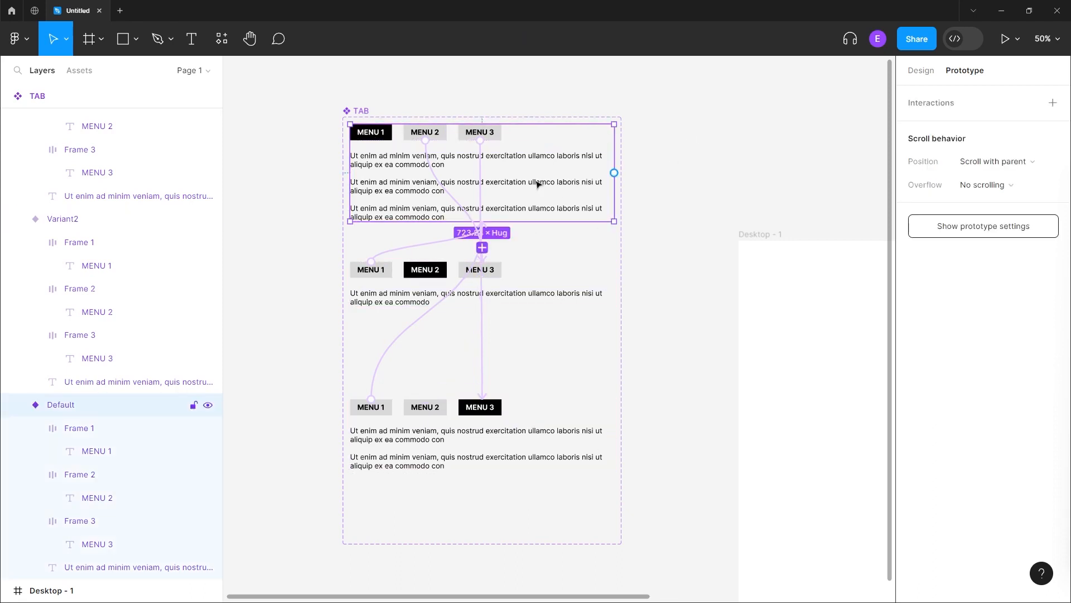
pyautogui.moveTo(12, 390)
pyautogui.mouseDown()
pyautogui.moveTo(32, 417)
pyautogui.moveTo(114, 424)
pyautogui.mouseUp()
pyautogui.hscroll(5, 617, 146)
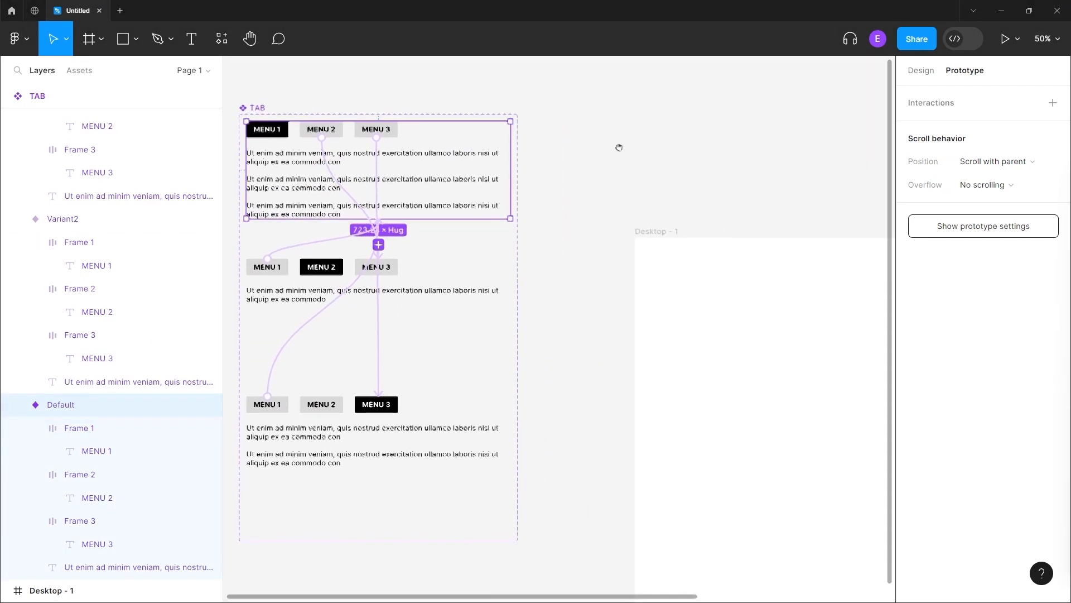
pyautogui.moveTo(355, 133); pyautogui.dragTo(790, 307)
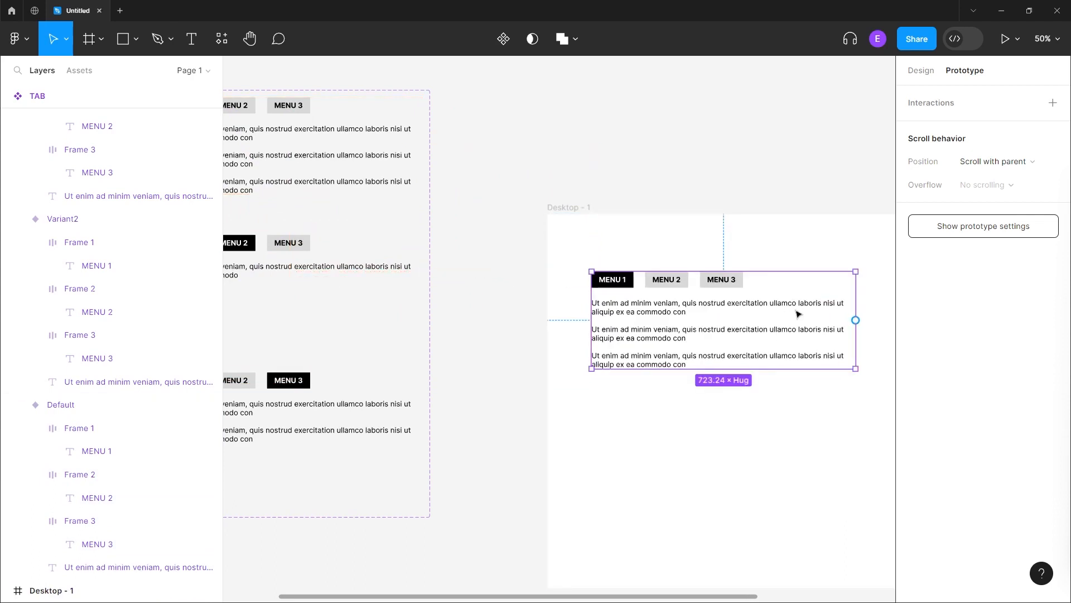
pyautogui.click(813, 165)
pyautogui.hscroll(3, 821, 182)
pyautogui.scroll(-1, 820, 182)
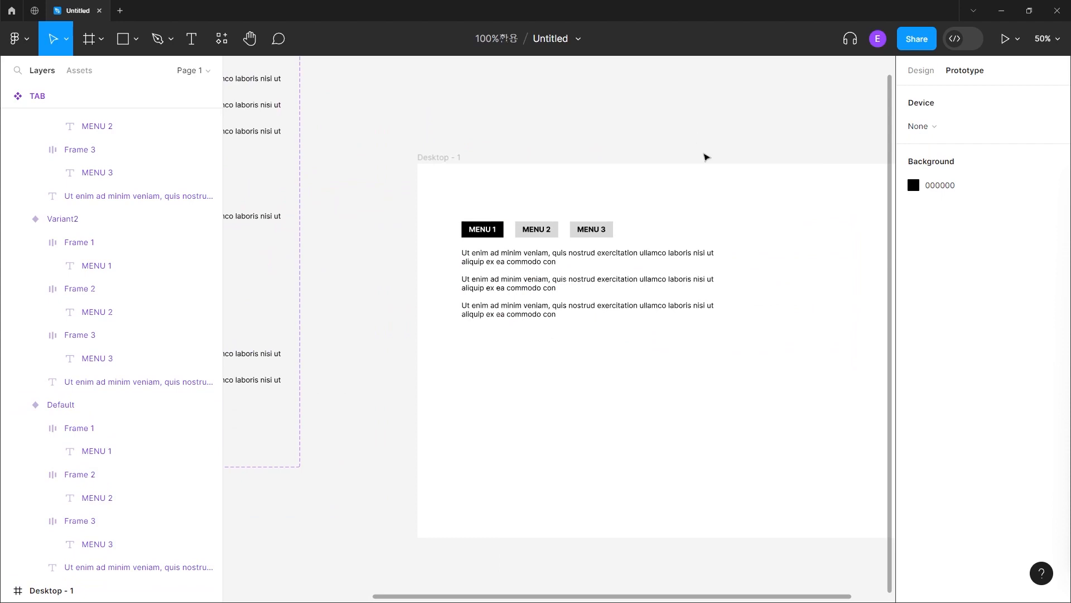
pyautogui.scroll(-1, 710, 272)
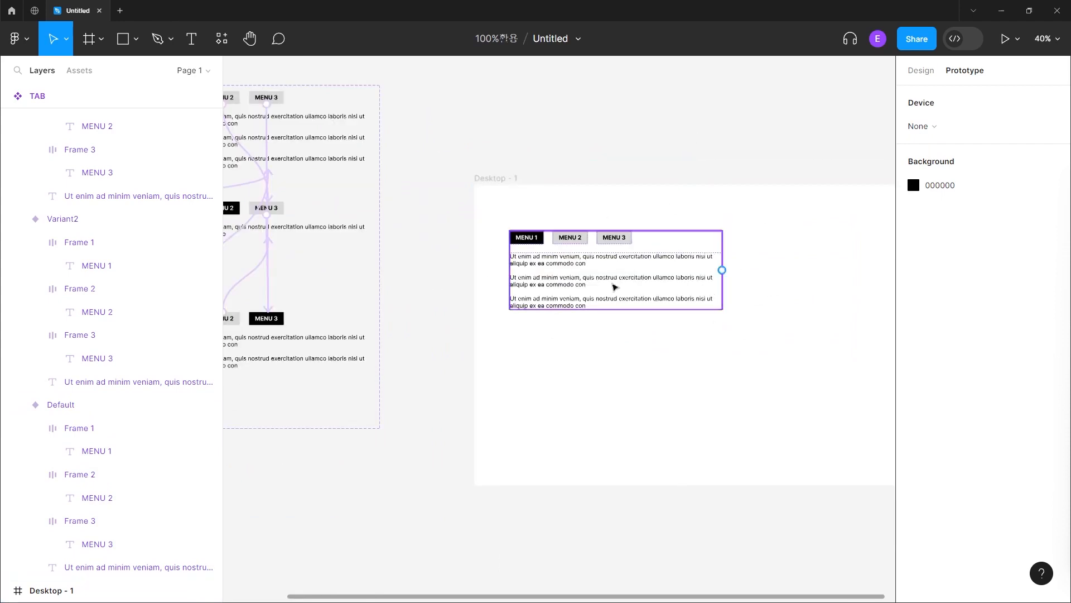
pyautogui.moveTo(756, 275); pyautogui.dragTo(697, 273)
# Step: Preview the Desktop - 1 frame, test switching between MENU 1, MENU 2 and MENU 3, and return to the design file
pyautogui.click(441, 174)
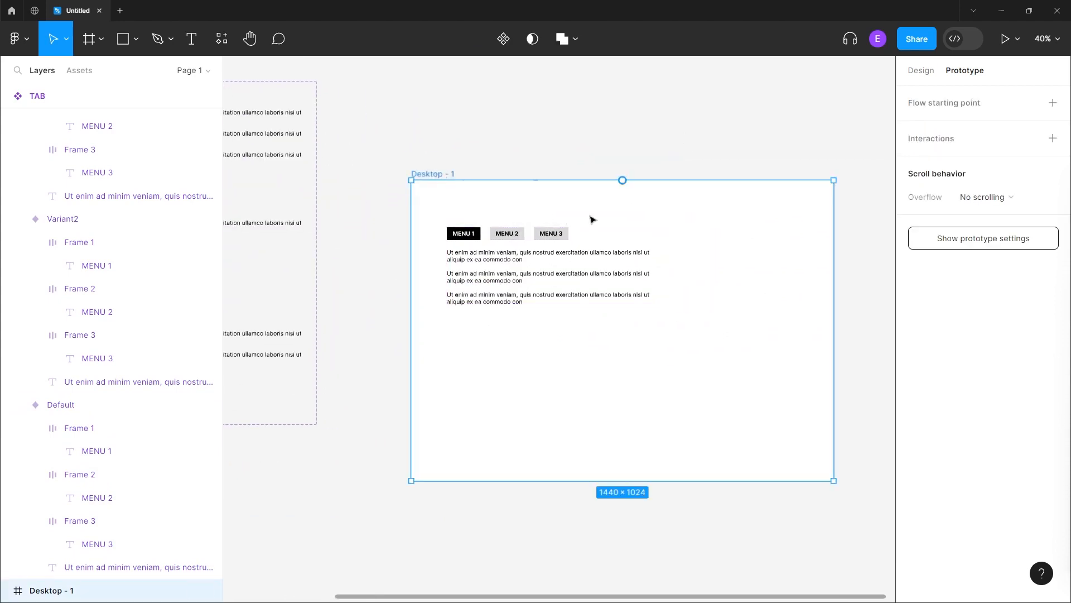
pyautogui.click(1004, 39)
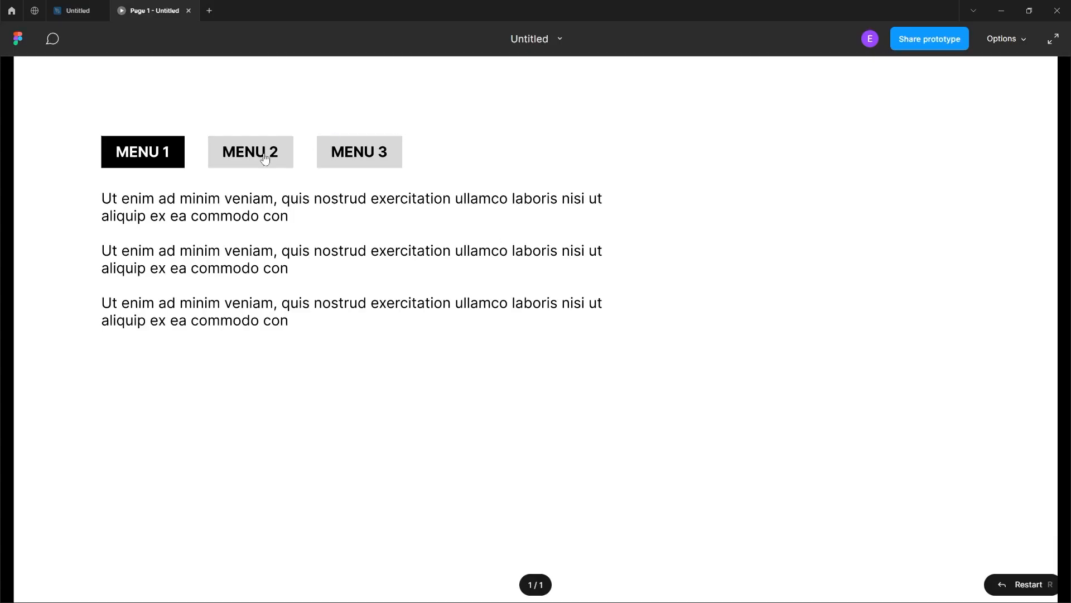
pyautogui.click(266, 159)
pyautogui.click(363, 157)
pyautogui.click(264, 157)
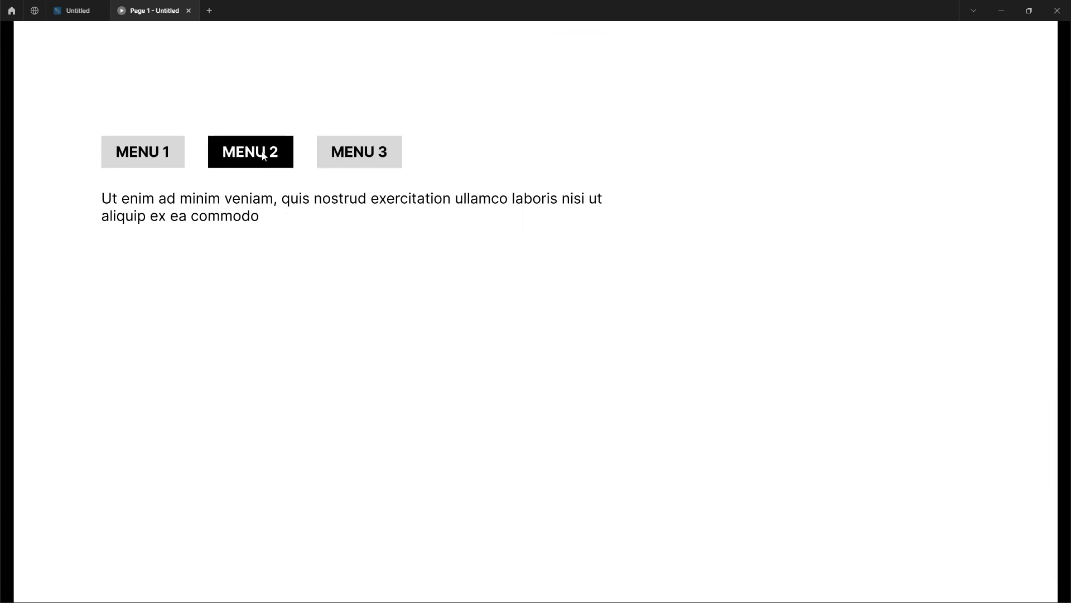
pyautogui.click(152, 161)
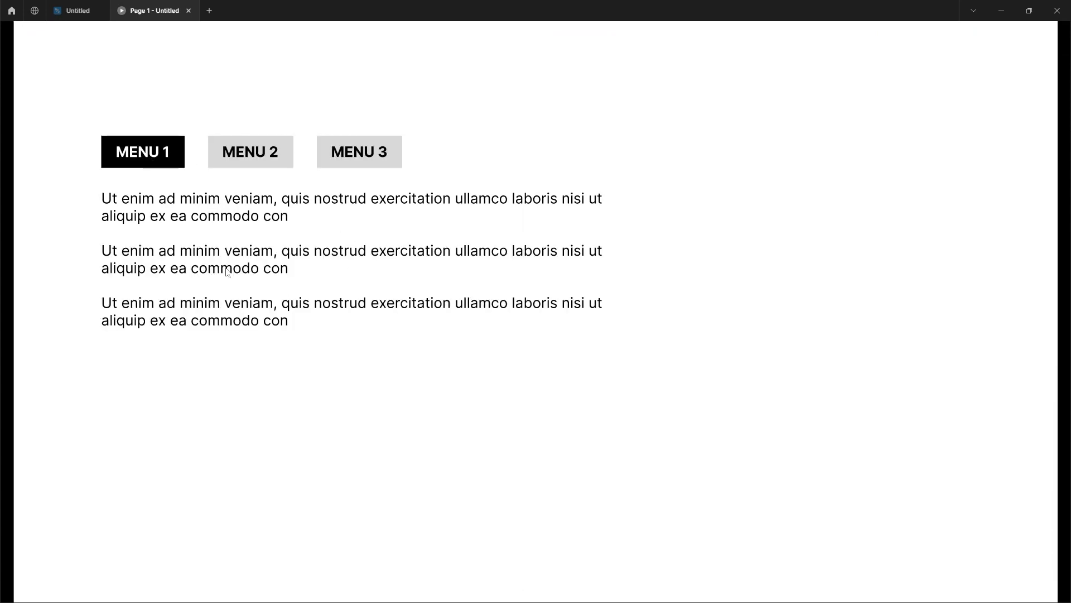
pyautogui.click(258, 154)
pyautogui.click(357, 156)
pyautogui.click(264, 157)
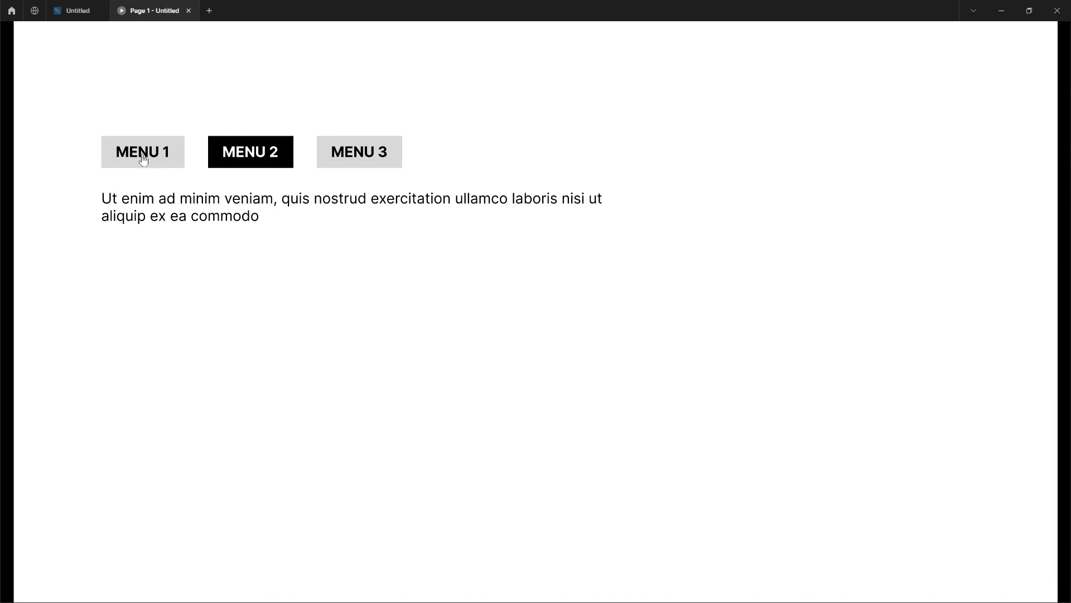
pyautogui.click(148, 160)
pyautogui.click(84, 11)
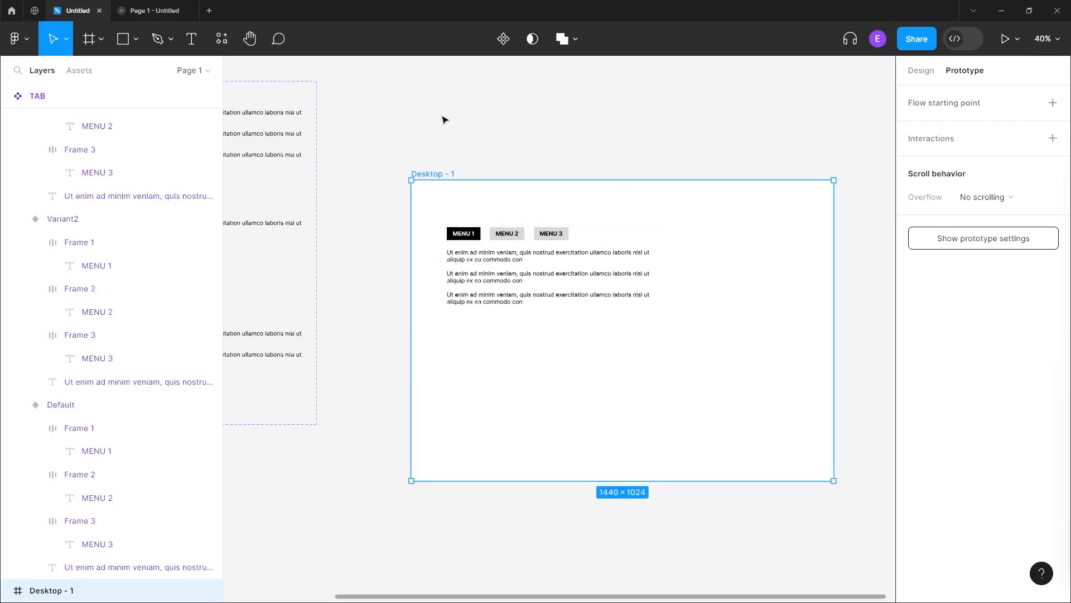
# Step: Set the Default variant's MENU 2 interaction to Smart animate with Ease out easing
pyautogui.click(421, 122)
pyautogui.moveTo(380, 123); pyautogui.dragTo(767, 125)
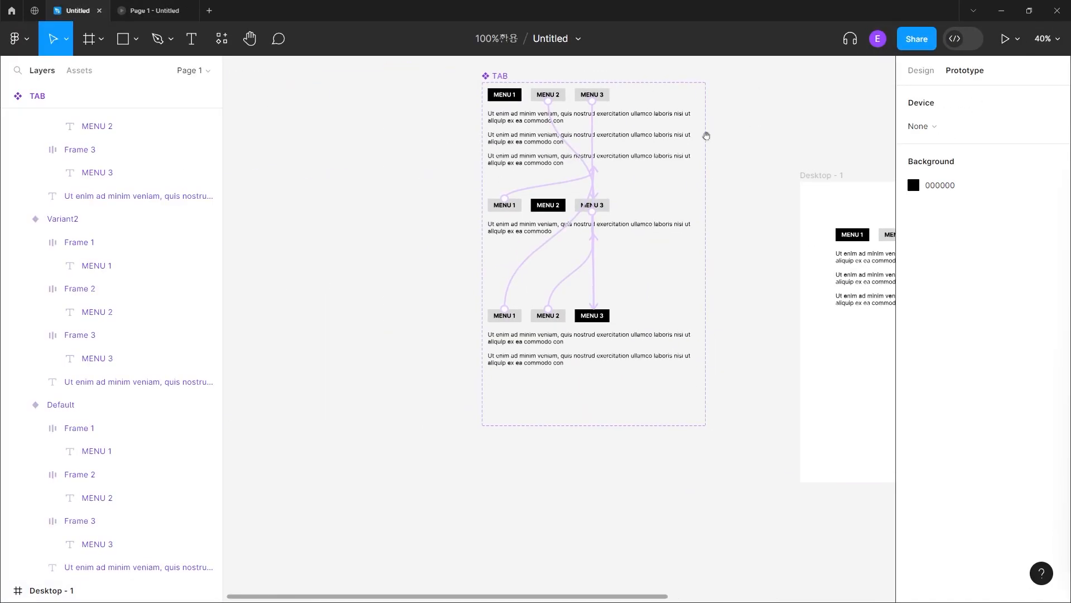
pyautogui.click(553, 125)
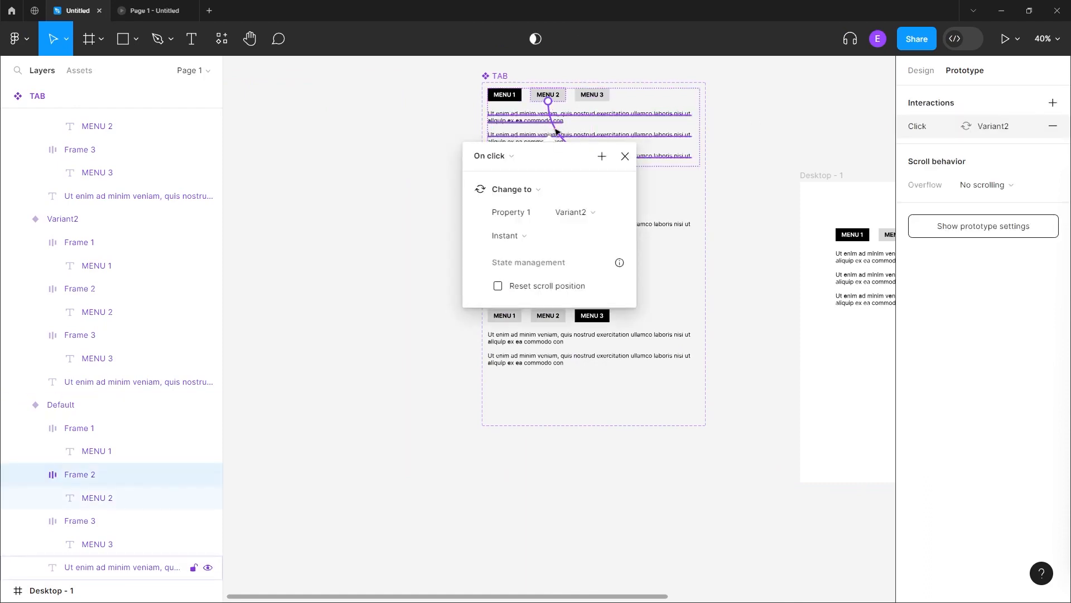
pyautogui.click(544, 243)
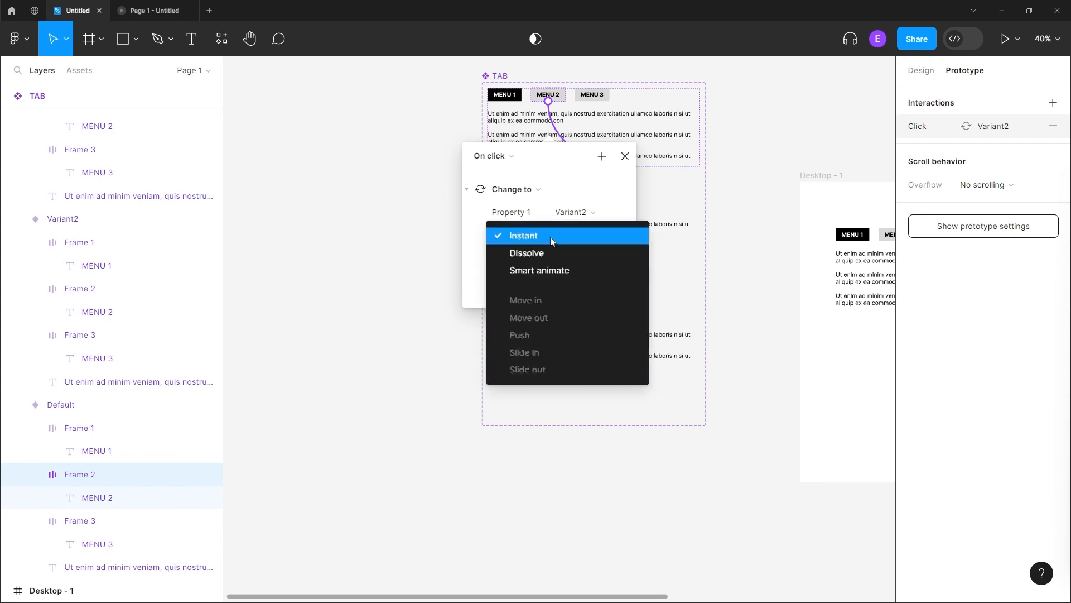
pyautogui.click(546, 272)
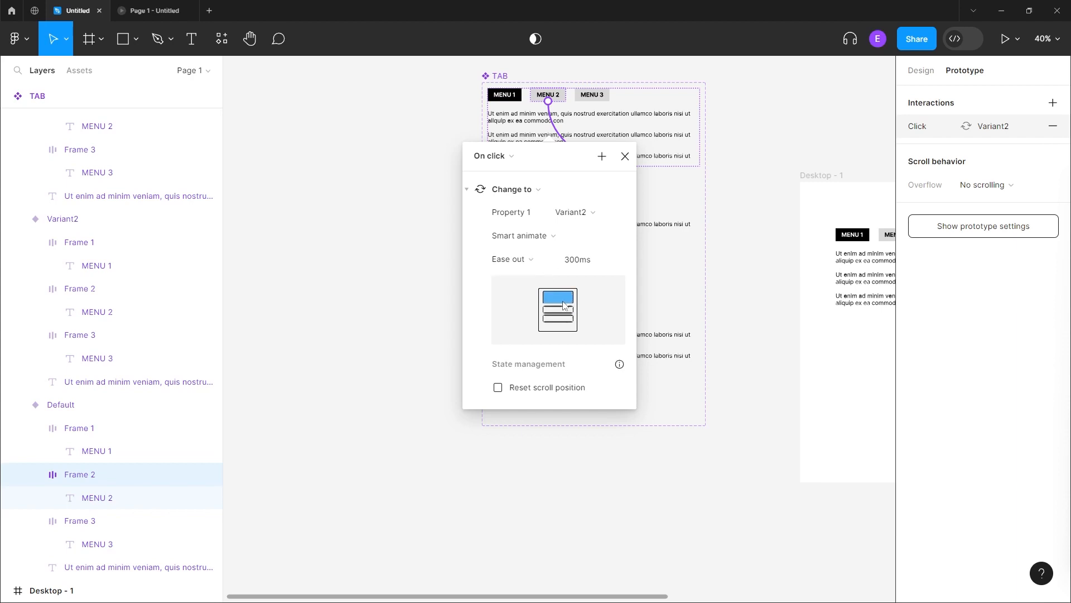
pyautogui.click(529, 264)
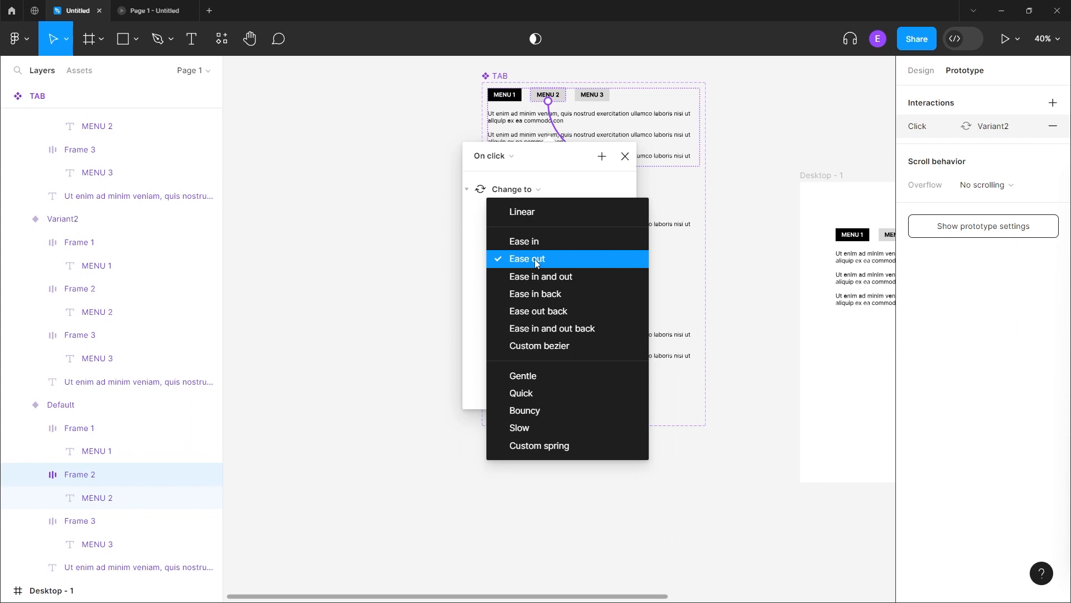
pyautogui.click(535, 259)
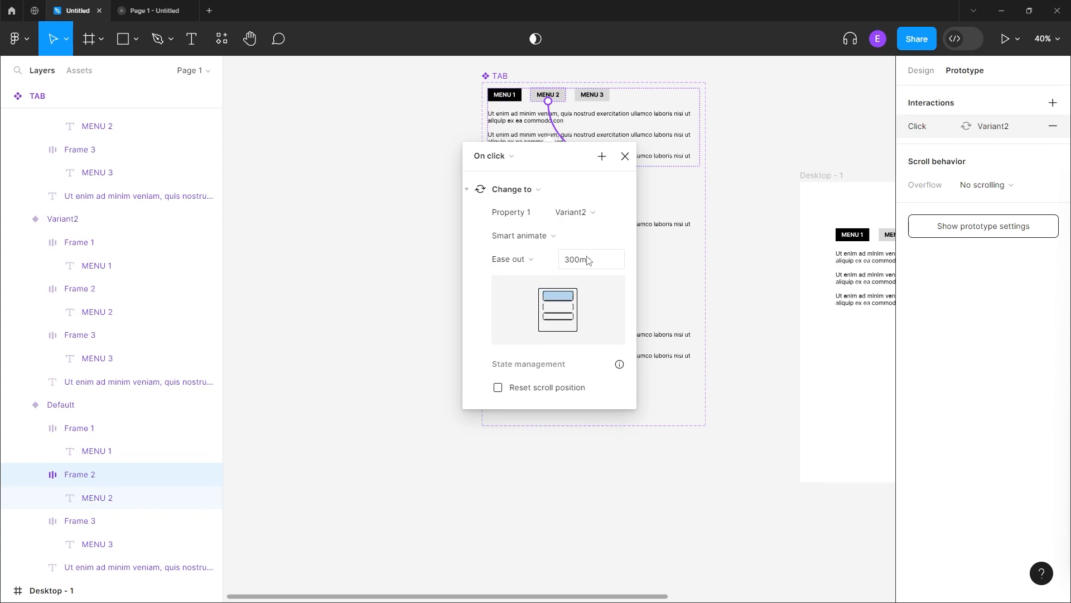
pyautogui.click(626, 156)
# Step: Set the Default variant's MENU 3 interaction, which changes to Variant3, to Smart animate
pyautogui.click(594, 96)
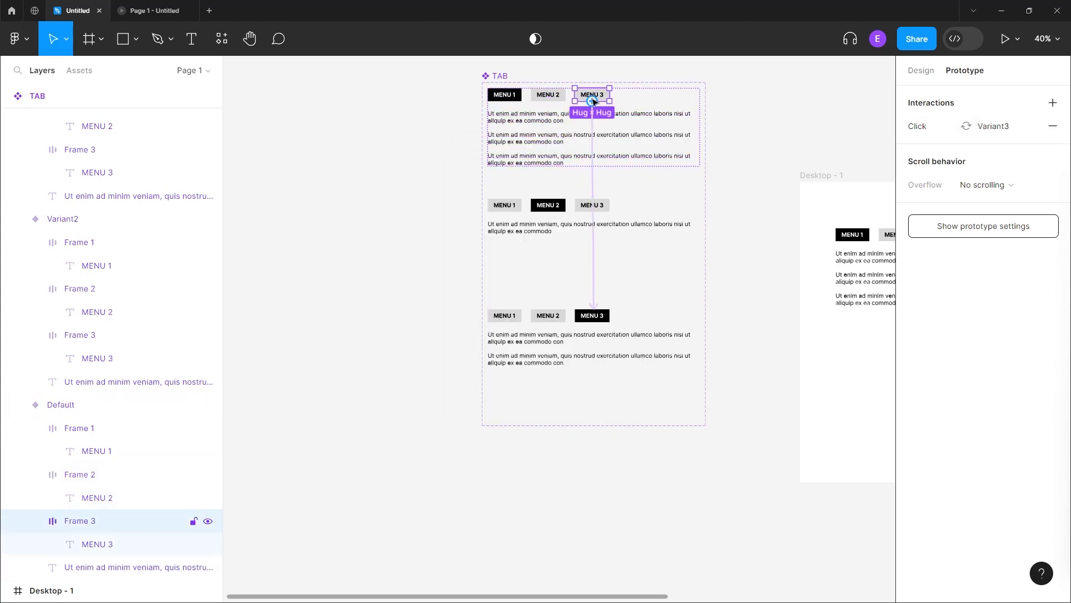
pyautogui.click(593, 167)
pyautogui.click(575, 281)
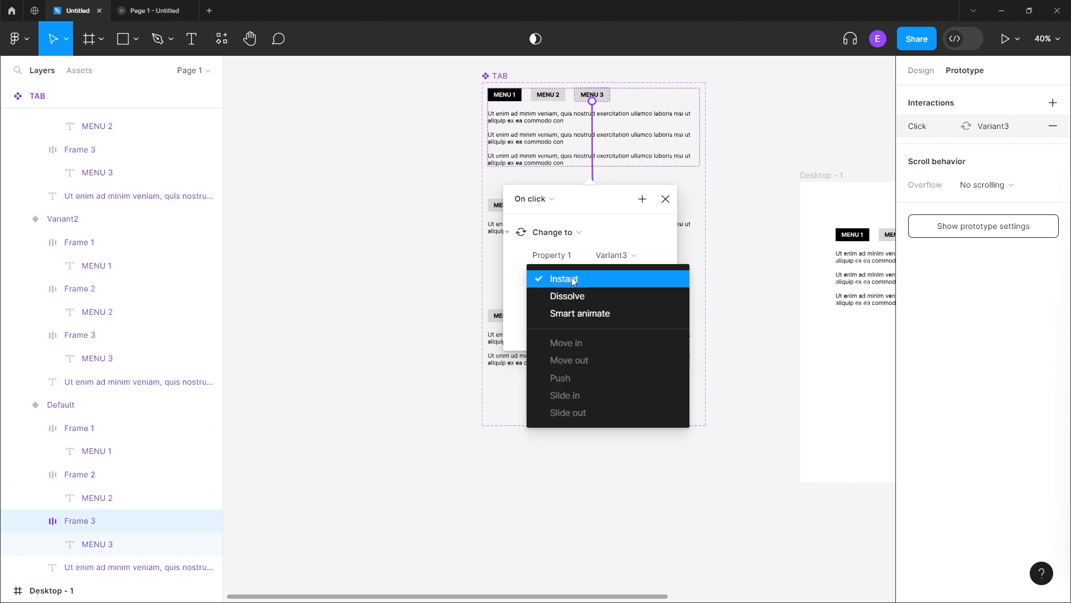
pyautogui.click(570, 313)
pyautogui.click(666, 199)
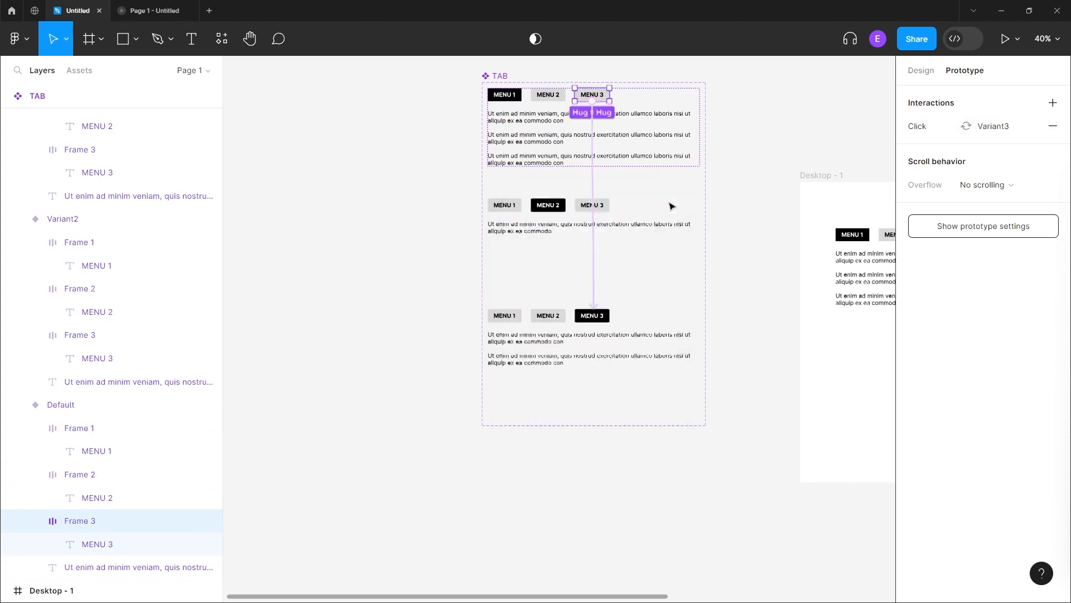
# Step: Set Variant2's MENU 1 interaction, which changes to Default, to Smart animate
pyautogui.click(508, 208)
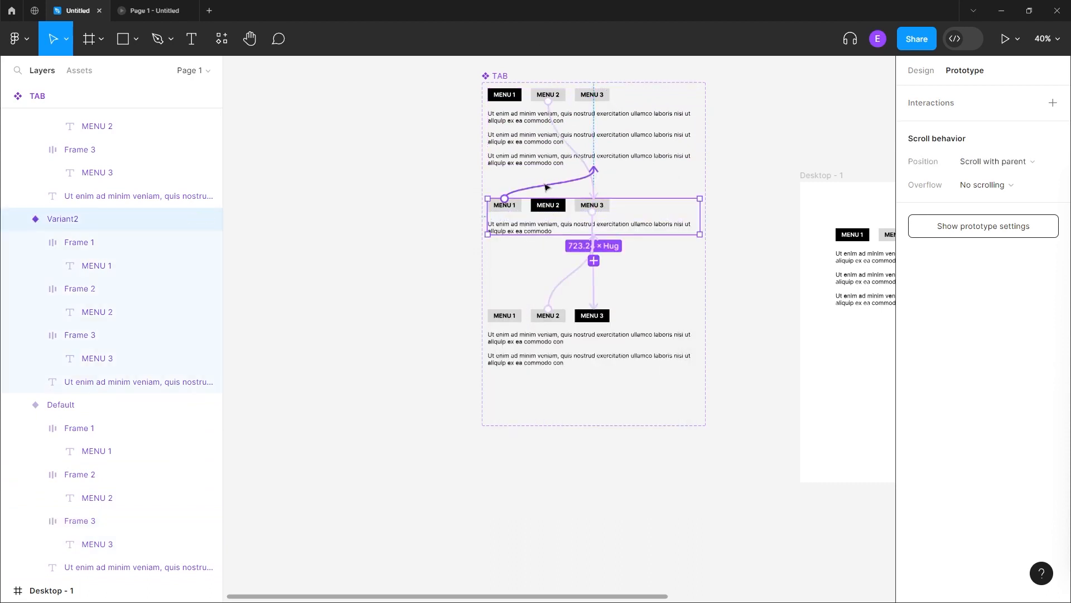
pyautogui.click(549, 185)
pyautogui.click(524, 299)
pyautogui.click(530, 335)
pyautogui.click(636, 180)
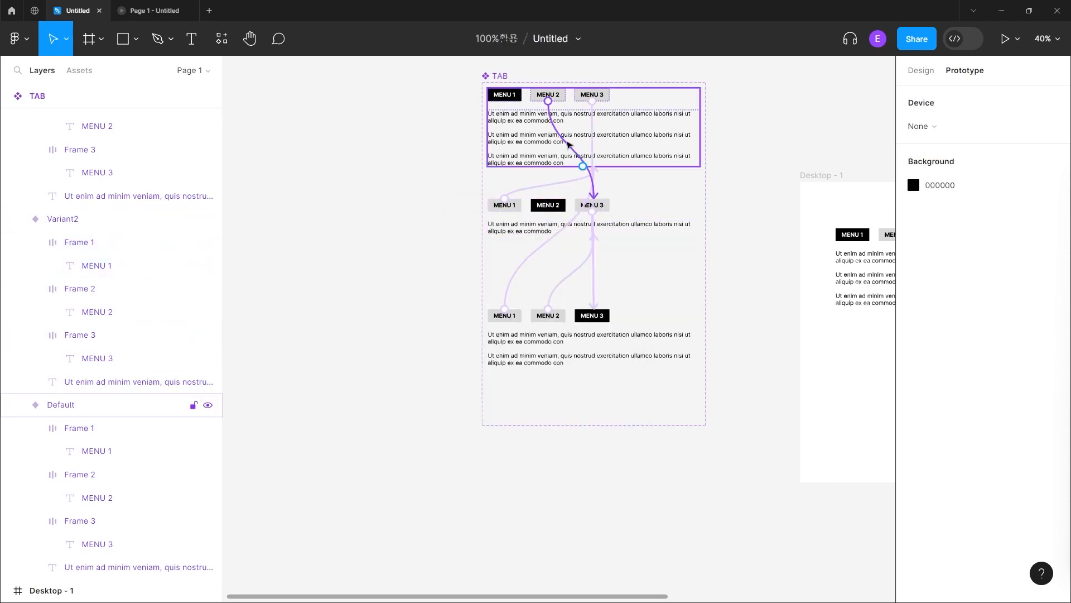
# Step: Set Variant3's MENU 2 interaction, which changes to Variant2, to Smart animate
pyautogui.click(568, 144)
pyautogui.click(664, 158)
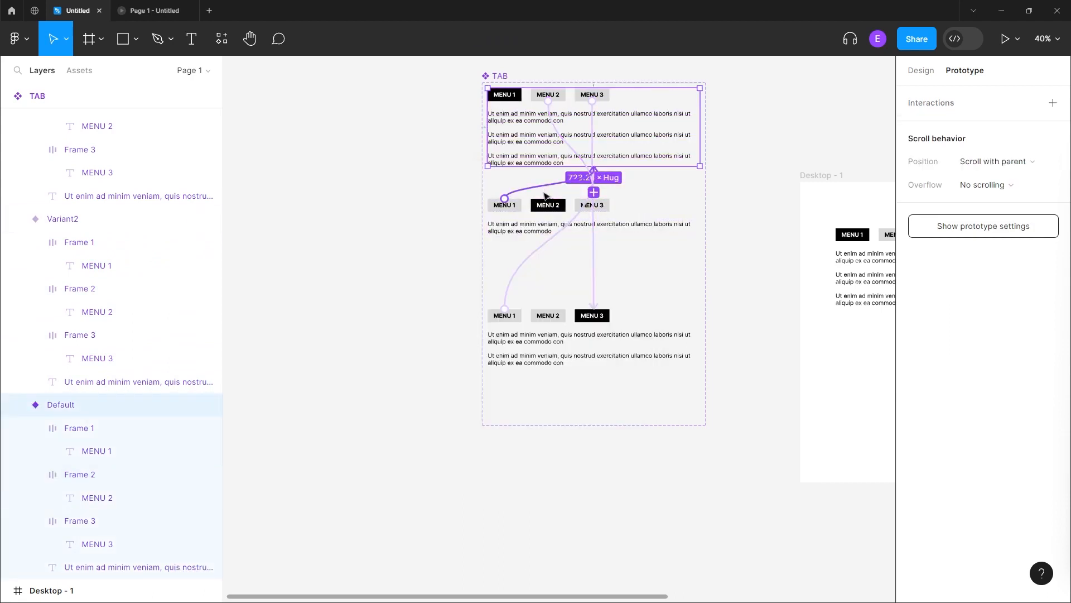
pyautogui.click(608, 214)
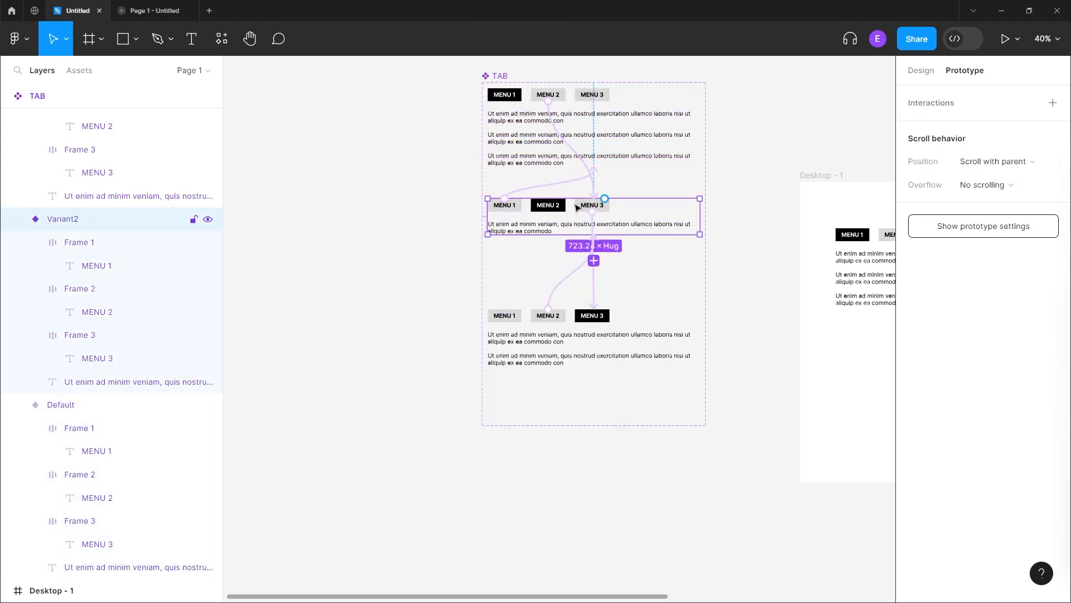
pyautogui.click(571, 279)
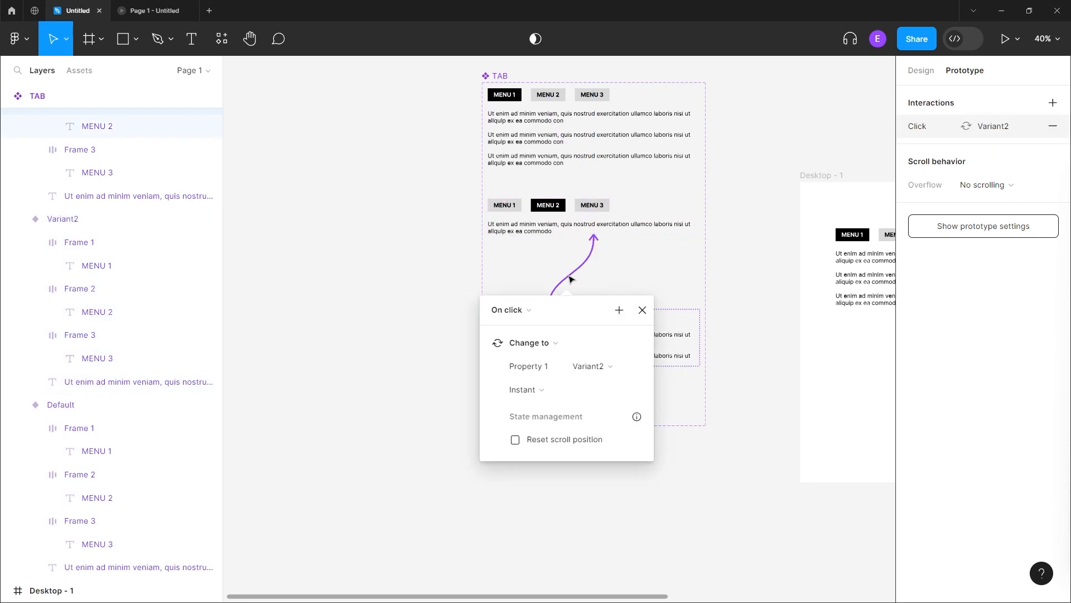
pyautogui.click(554, 389)
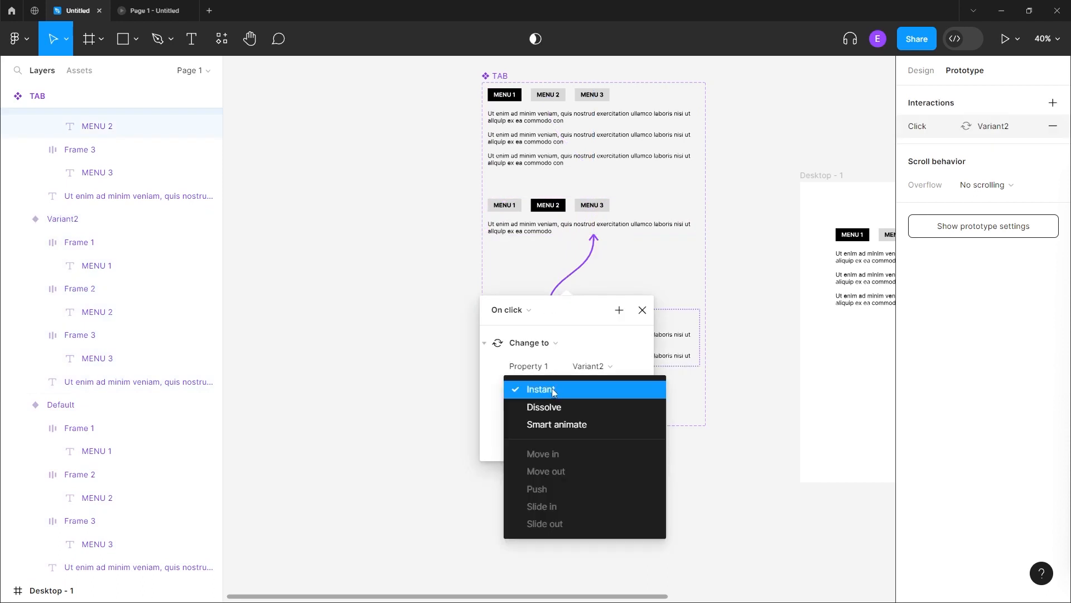
pyautogui.click(553, 427)
pyautogui.press('Escape')
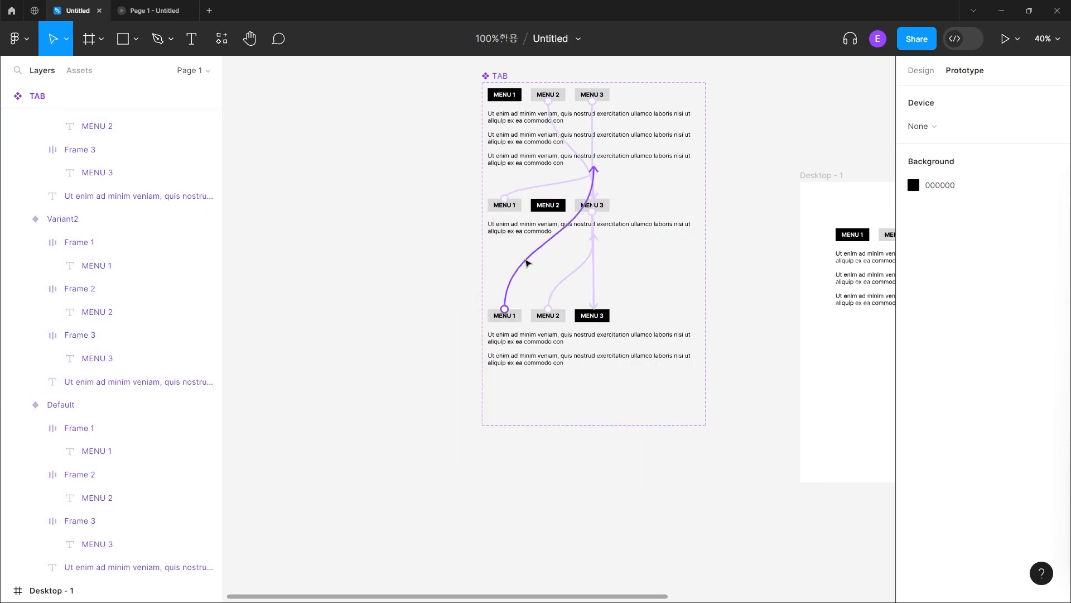
# Step: Set Variant3's MENU 1 interaction, which changes to Default, to Smart animate
pyautogui.click(526, 259)
pyautogui.click(527, 379)
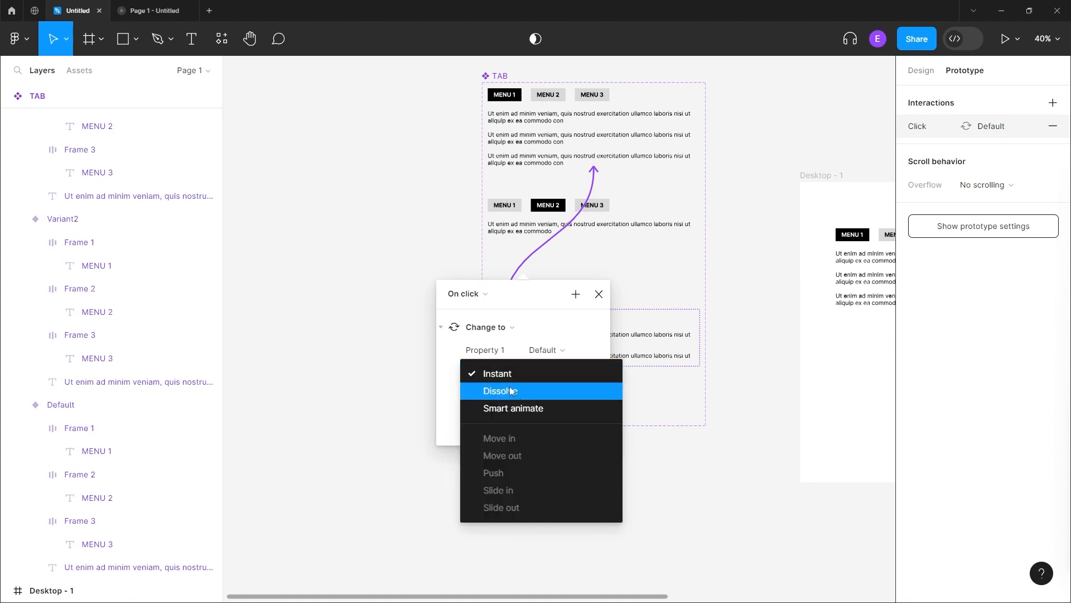
pyautogui.click(505, 407)
pyautogui.press('Escape')
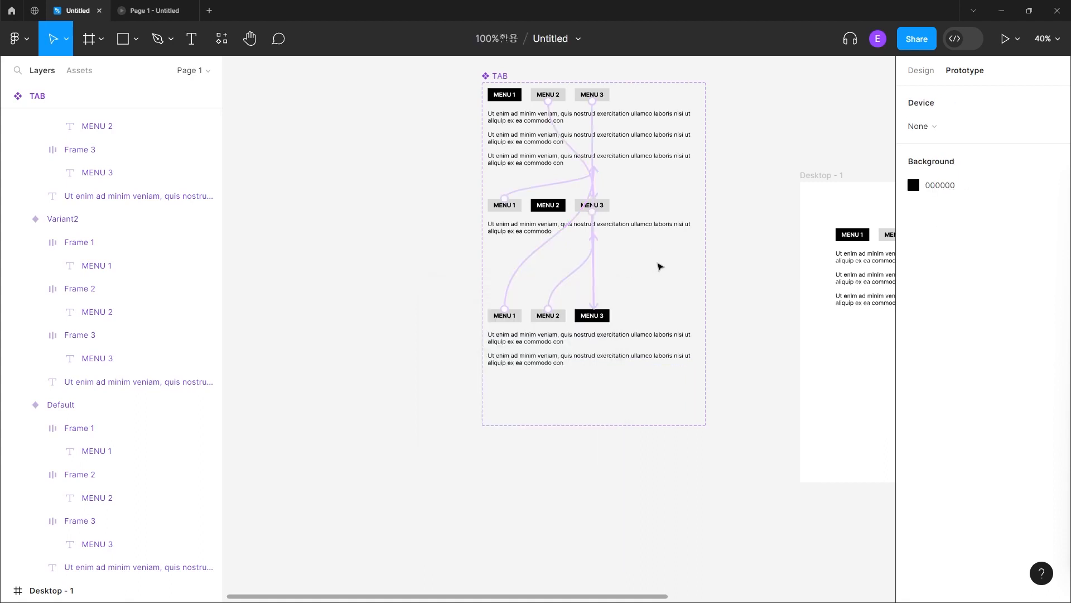
# Step: Set Variant2's MENU 3 interaction, which changes to Variant3, to Smart animate and recheck that connection
pyautogui.click(595, 276)
pyautogui.click(547, 385)
pyautogui.click(583, 421)
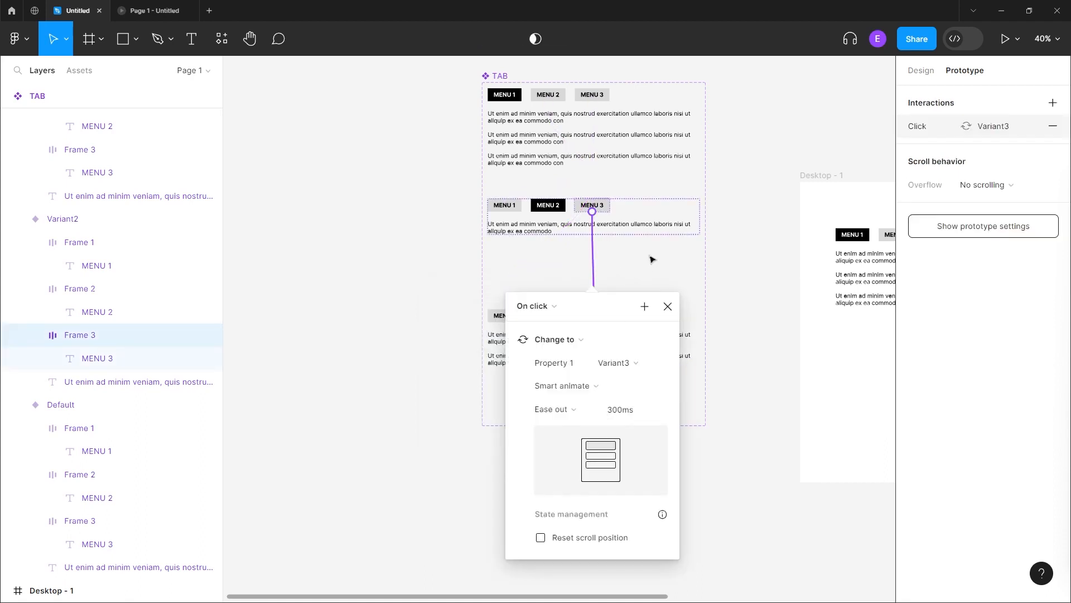
pyautogui.press('Escape')
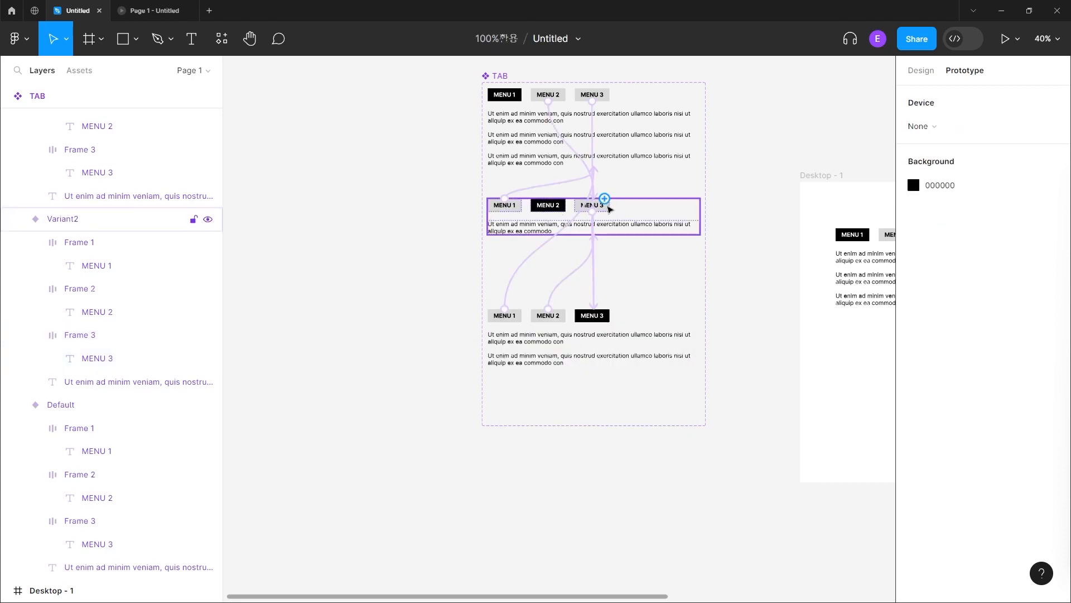
pyautogui.click(606, 212)
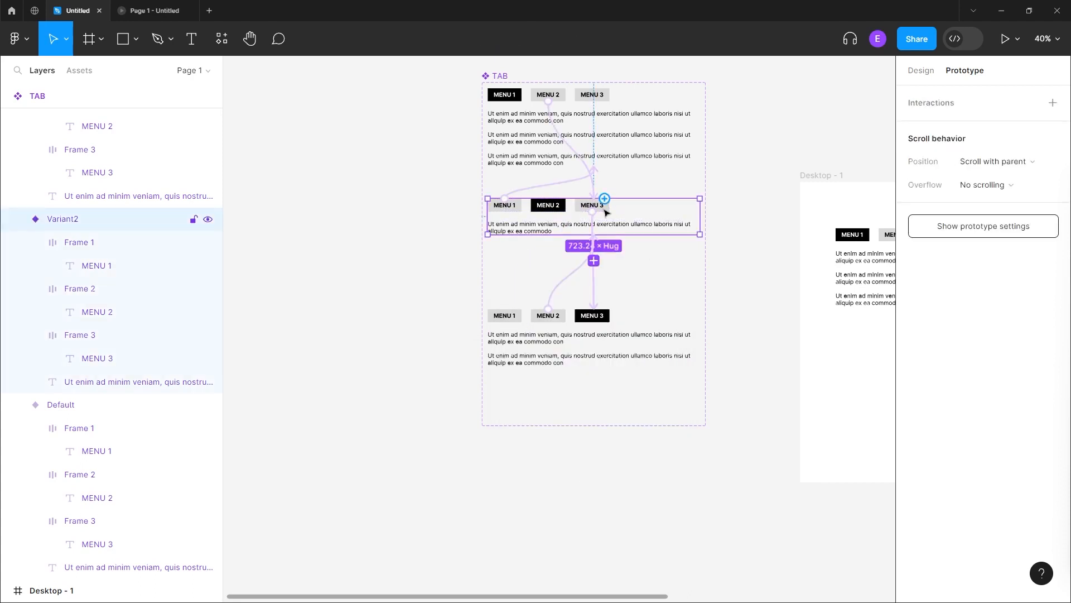
pyautogui.click(594, 281)
pyautogui.click(640, 230)
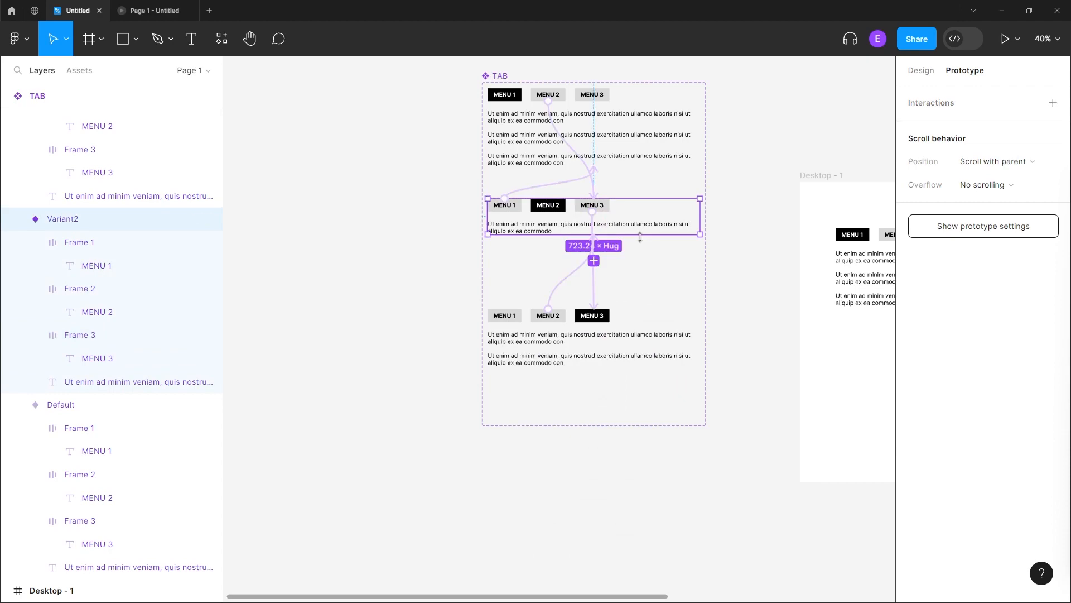
pyautogui.click(731, 201)
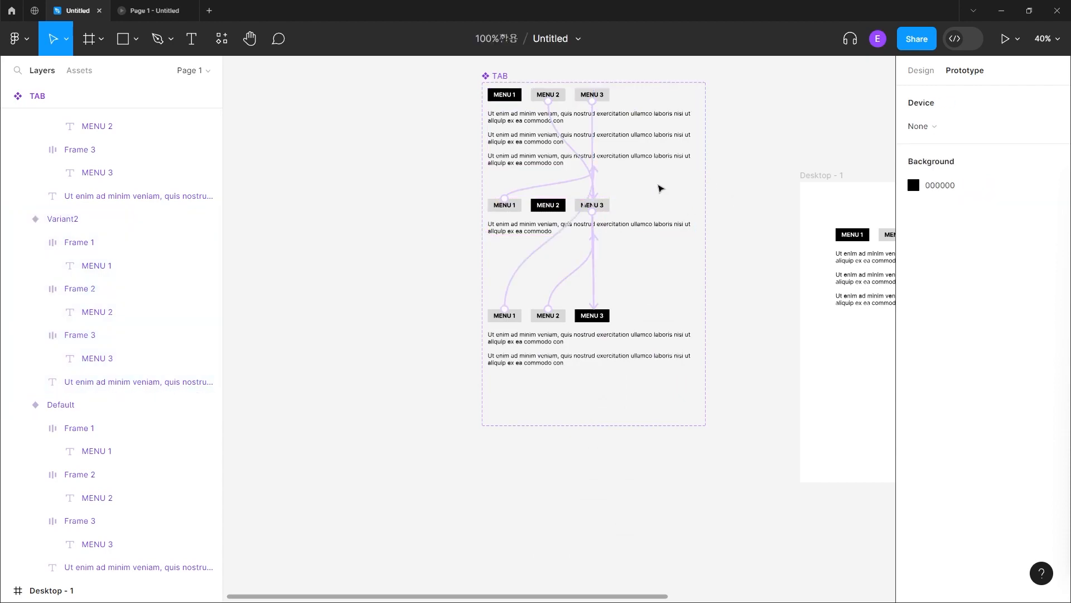
# Step: Preview the prototype again and test the animated switch to MENU 2 and MENU 3
pyautogui.hotkey('ctrl', 'alt', 'Return')
pyautogui.click(251, 150)
pyautogui.click(346, 156)
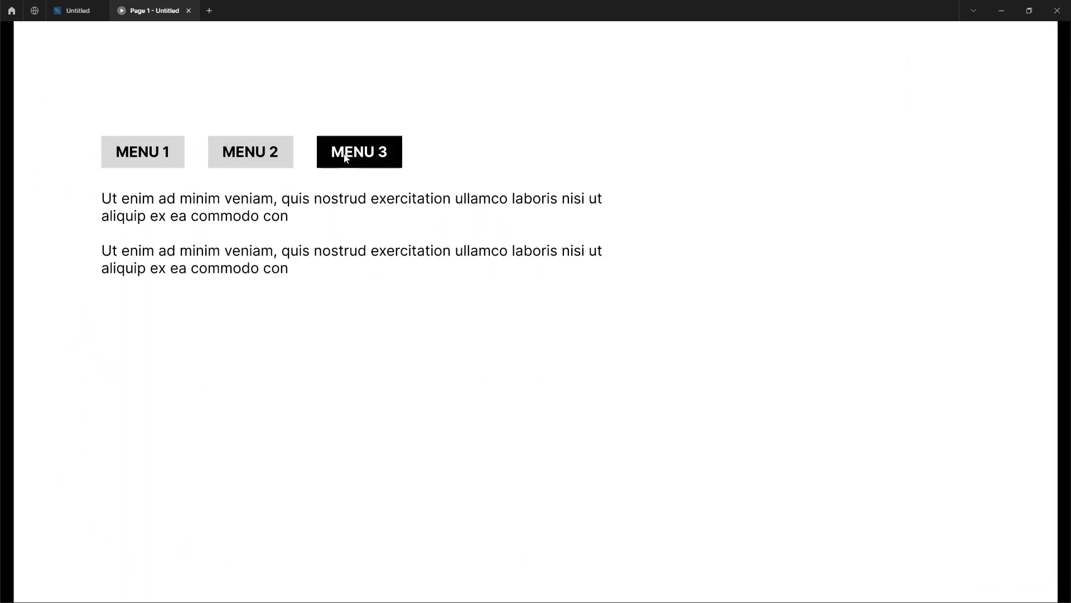
# Step: Test the animated switching back and forth between MENU 1, MENU 2 and MENU 3 in the prototype preview, finishing on MENU 1
pyautogui.click(268, 157)
pyautogui.click(143, 157)
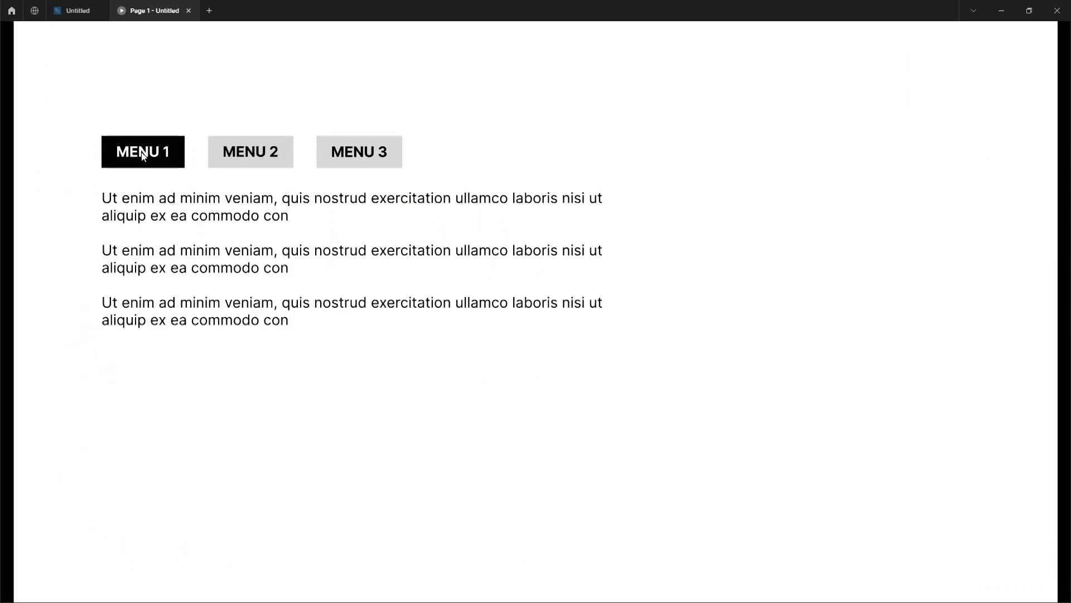
pyautogui.click(243, 156)
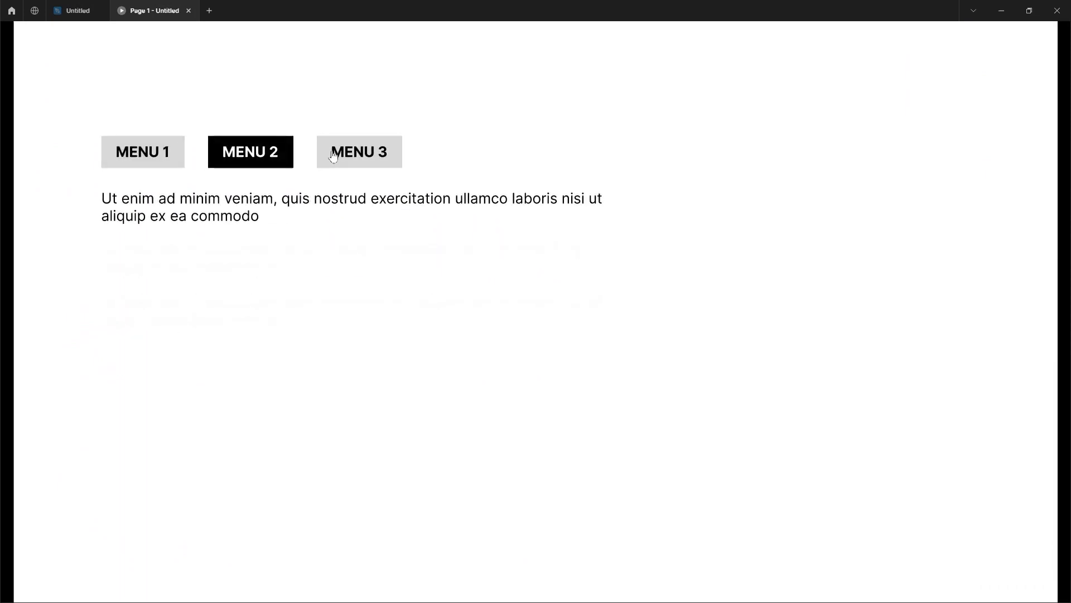
pyautogui.click(333, 156)
pyautogui.click(242, 159)
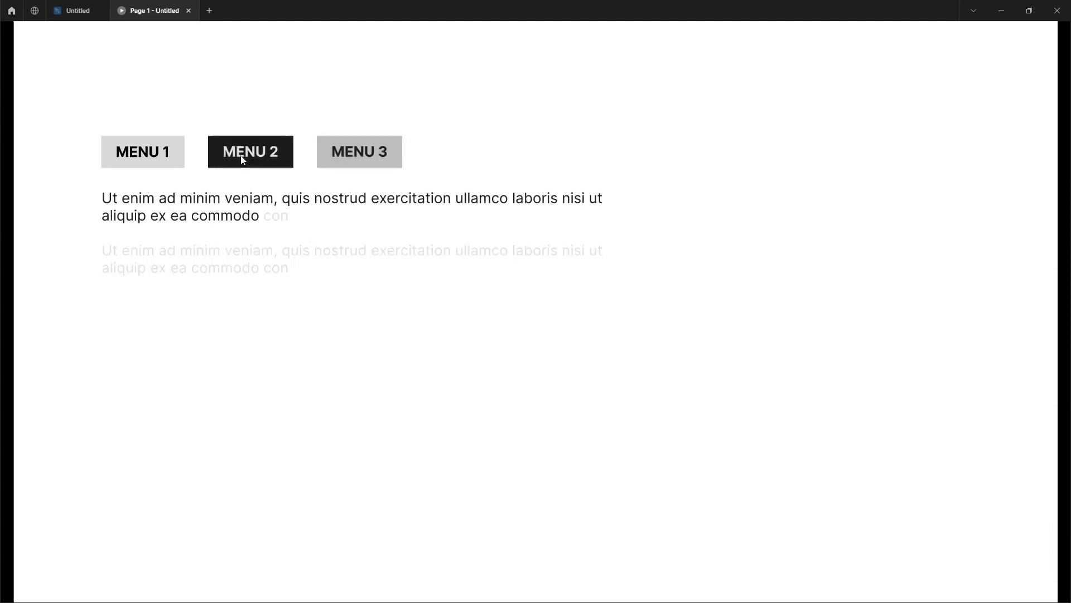
pyautogui.click(148, 154)
pyautogui.click(251, 152)
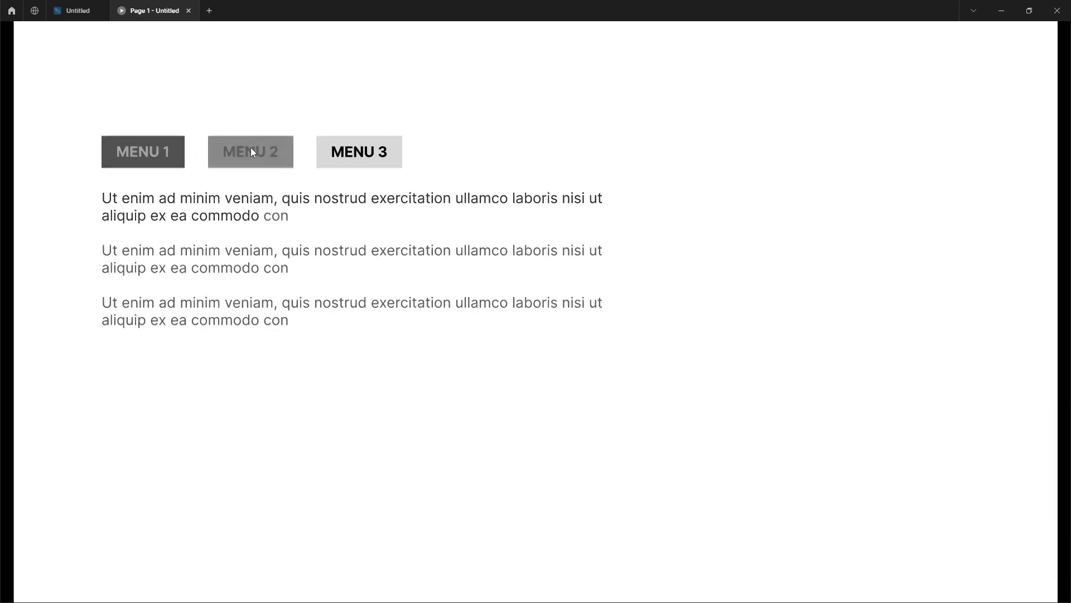
pyautogui.click(370, 153)
pyautogui.click(245, 156)
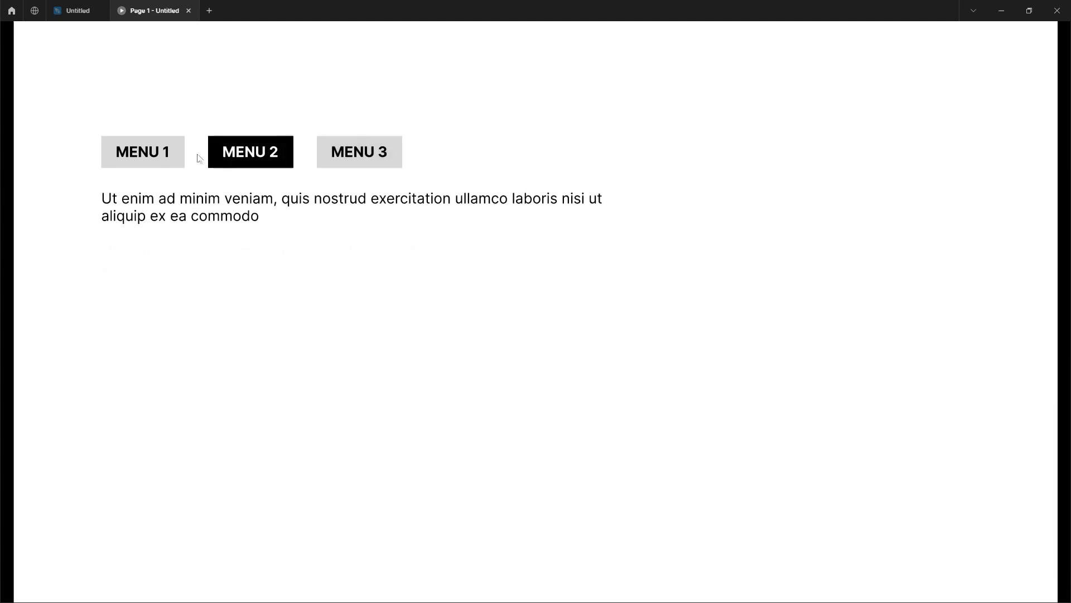
pyautogui.click(154, 159)
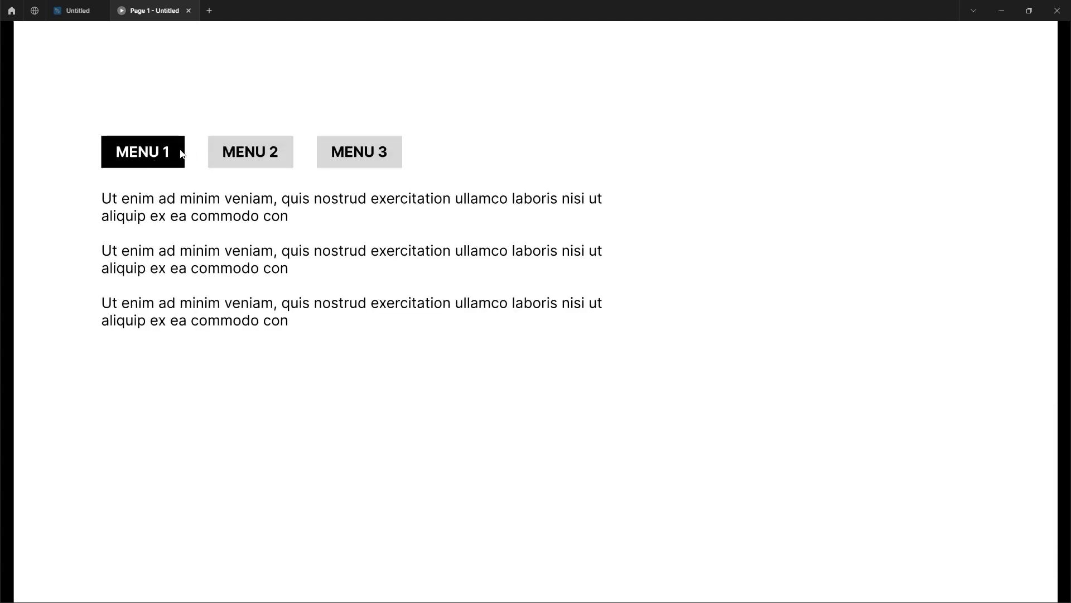
pyautogui.click(262, 150)
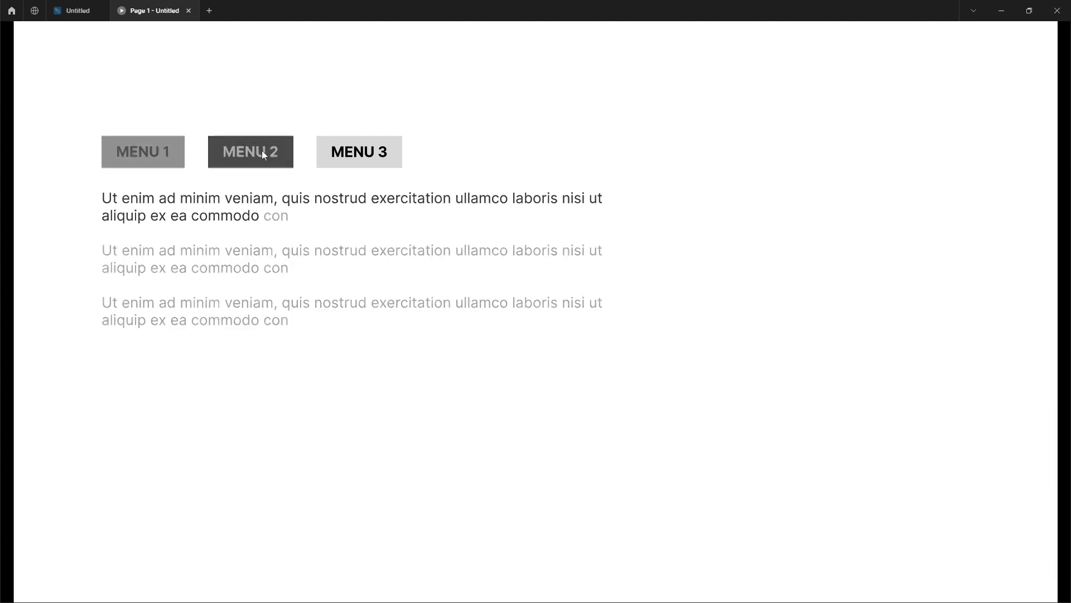
pyautogui.click(346, 154)
pyautogui.click(255, 147)
pyautogui.click(130, 151)
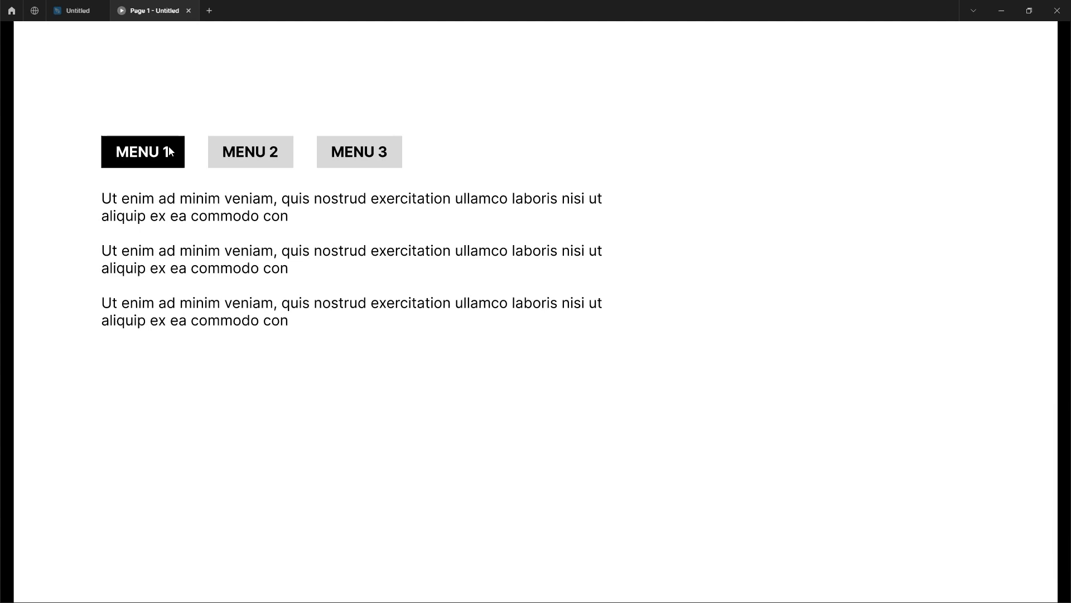
# Step: Return to the design file, review the TAB component's variant connections and select the TAB instance in Desktop - 1
pyautogui.click(82, 15)
pyautogui.moveTo(352, 172); pyautogui.dragTo(607, 188)
pyautogui.moveTo(345, 201); pyautogui.dragTo(293, 231)
pyautogui.hscroll(5, 572, 248)
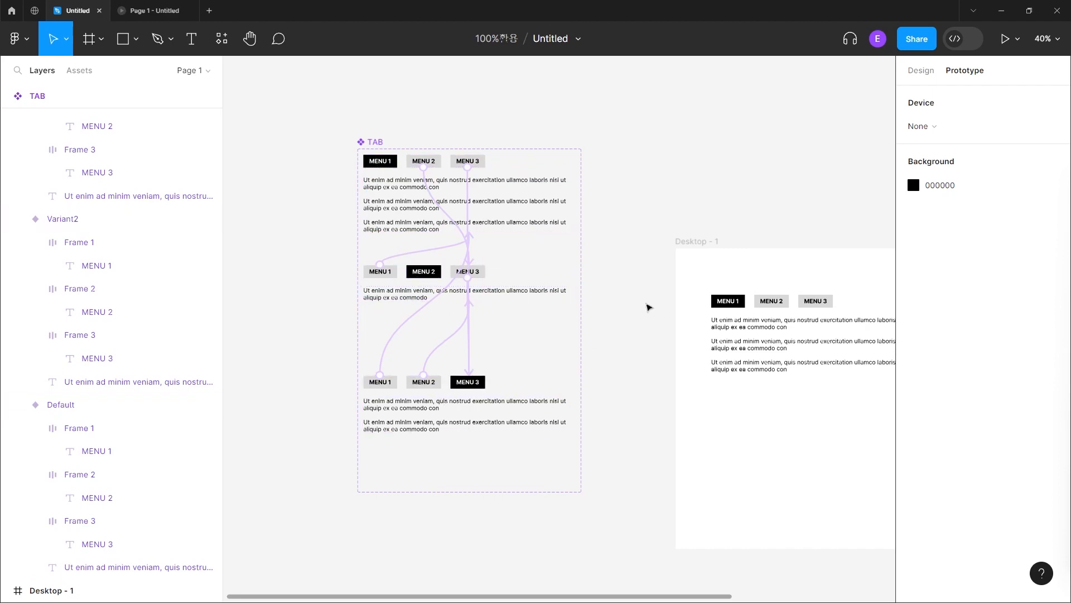
pyautogui.moveTo(639, 331); pyautogui.dragTo(547, 296)
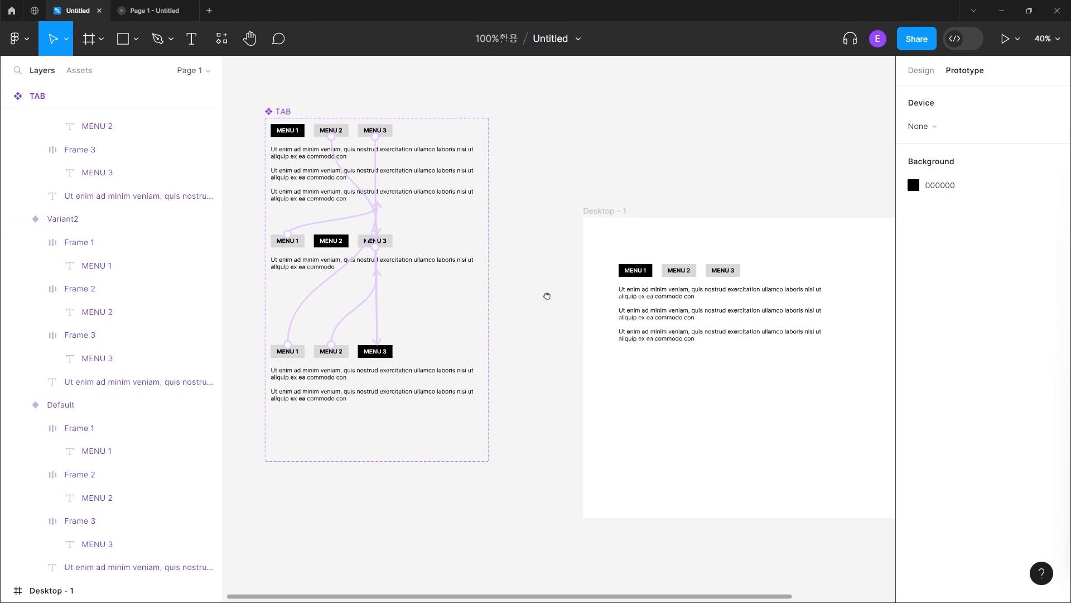
pyautogui.click(679, 302)
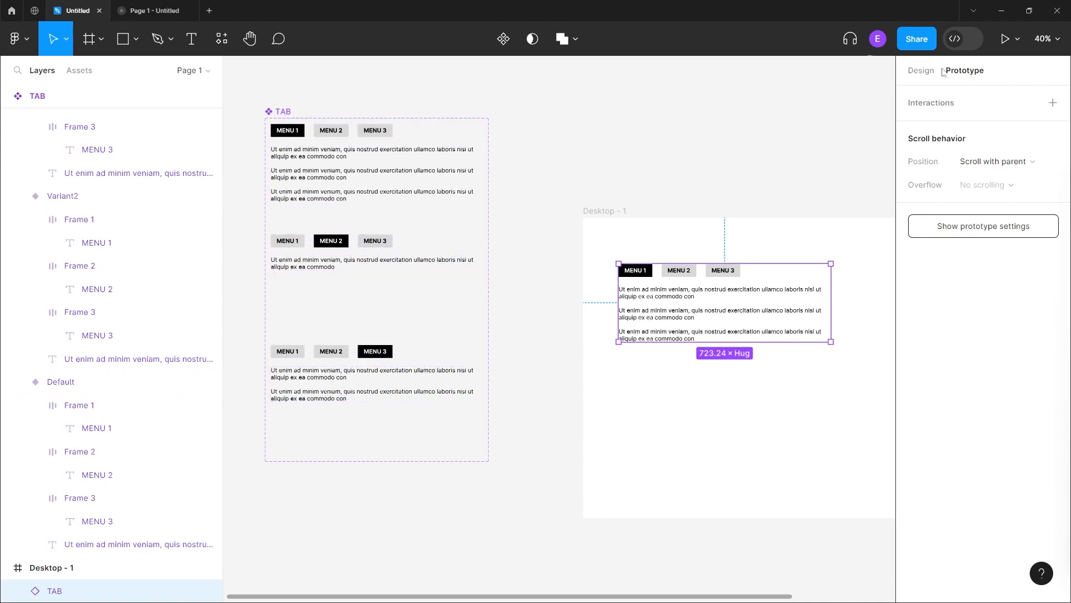
# Step: Reopen the running prototype and test the tabs in the order MENU 2, MENU 3, MENU 2, MENU 1
pyautogui.click(154, 12)
pyautogui.click(242, 153)
pyautogui.click(350, 159)
pyautogui.click(251, 151)
pyautogui.click(156, 159)
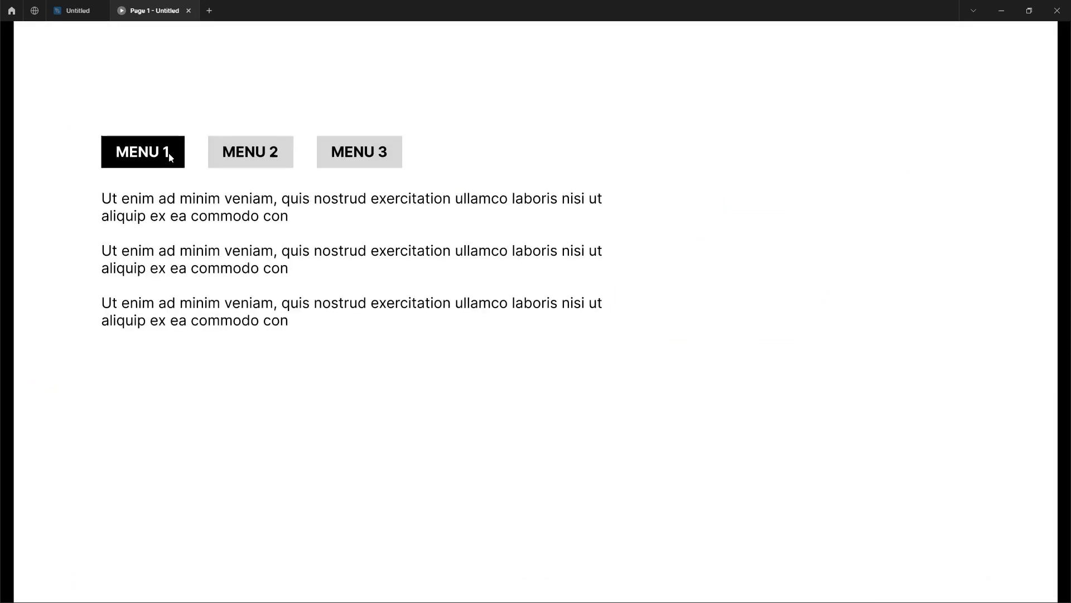